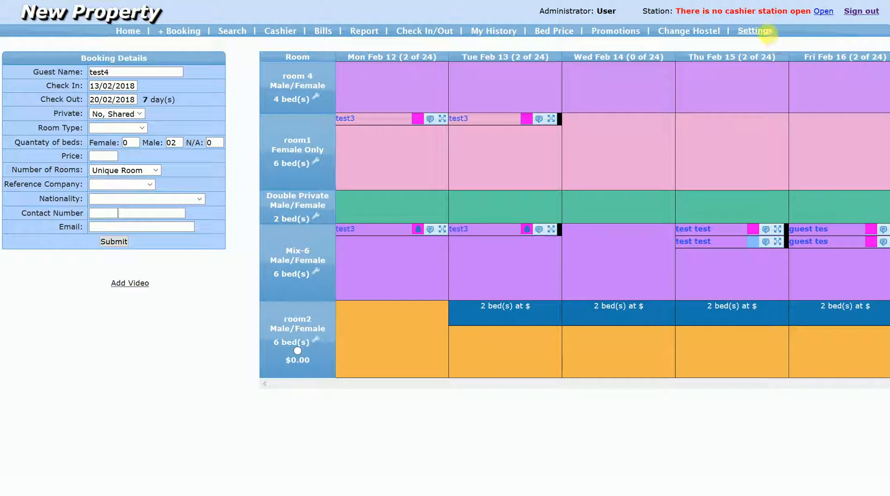
left_click(767, 31)
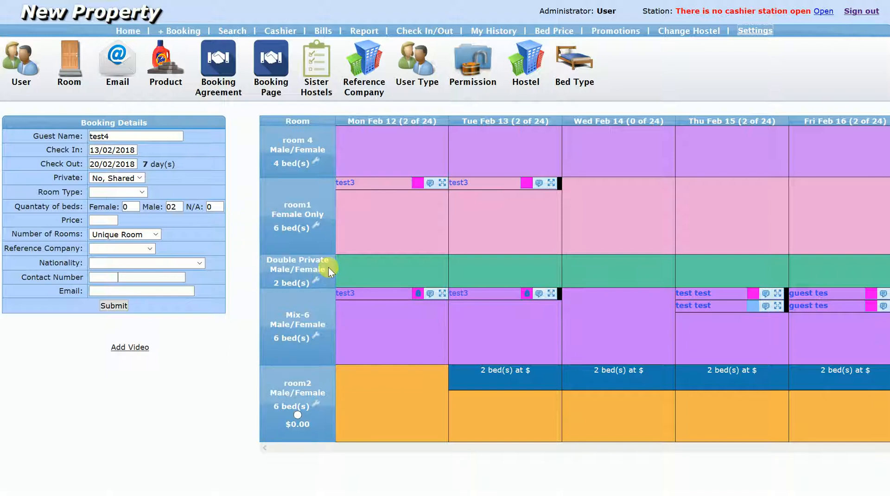
left_click(745, 32)
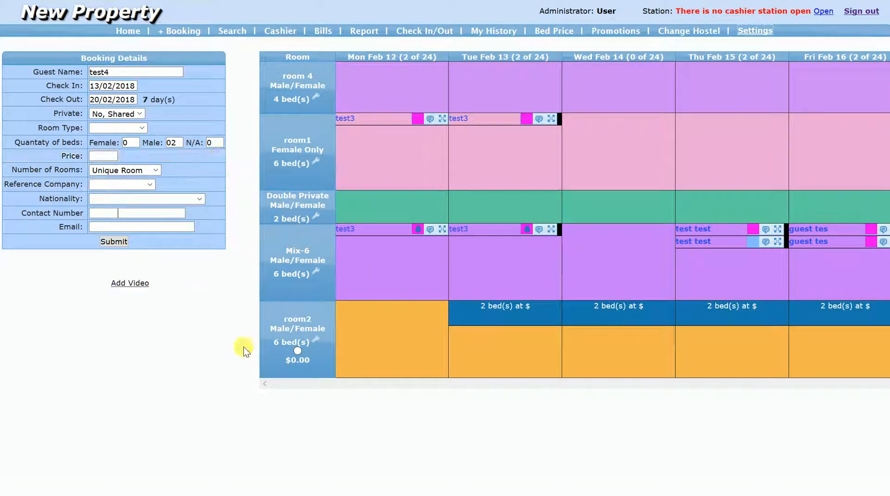
mouse_move(324, 495)
left_mouse_down()
mouse_move(513, 495)
mouse_move(324, 495)
left_mouse_up()
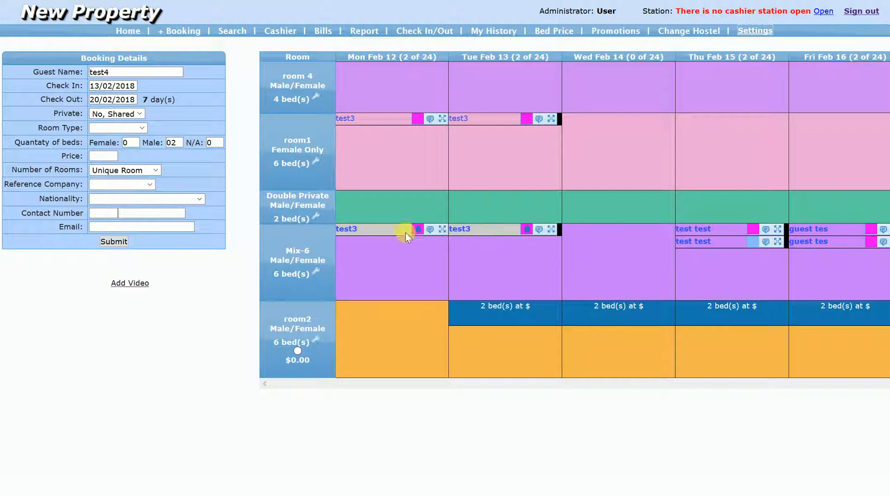
- Move the test3 booking from the Mix-6 room to the female-only room1
left_click(551, 229)
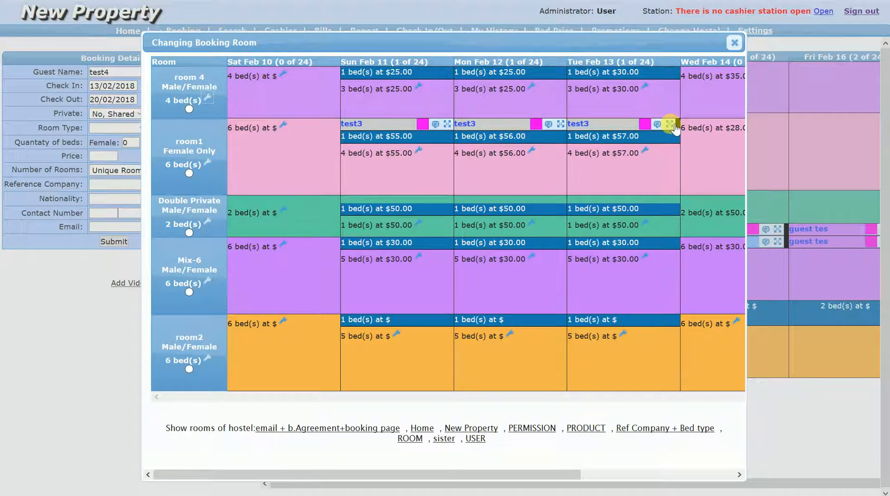
left_click(188, 174)
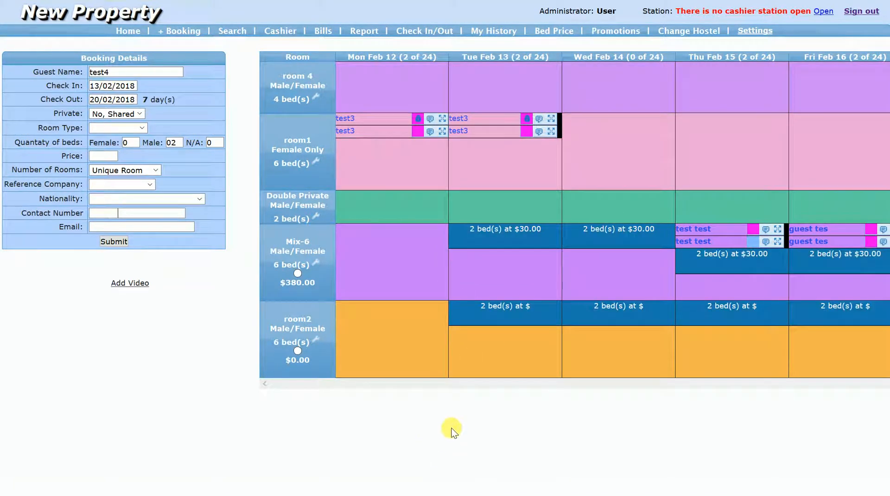
- Assign the test4 booking to the Mix-6 room and set its reference company to walk-in and nationality to Algeria
left_click_drag(483, 495, 787, 495)
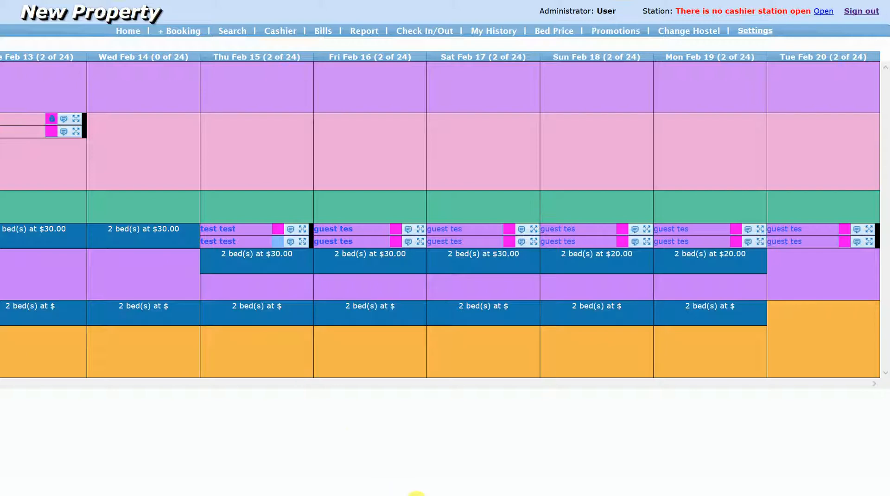
left_click_drag(407, 494, 193, 488)
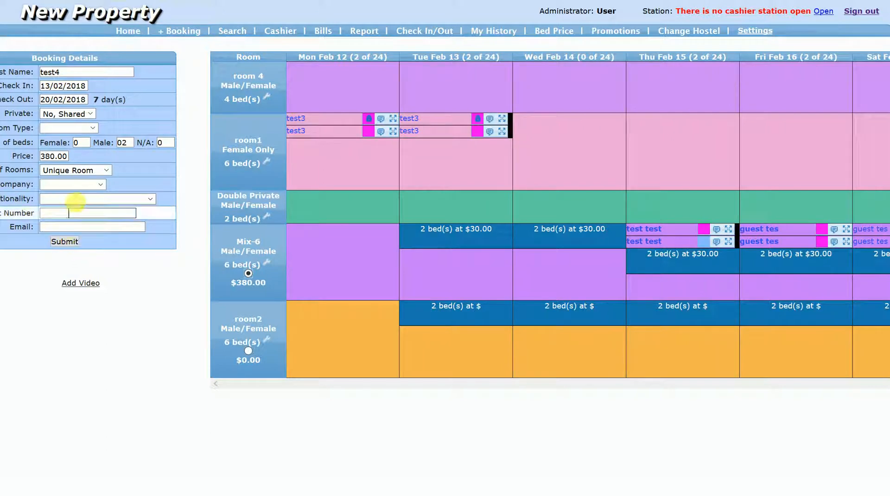
left_click(78, 184)
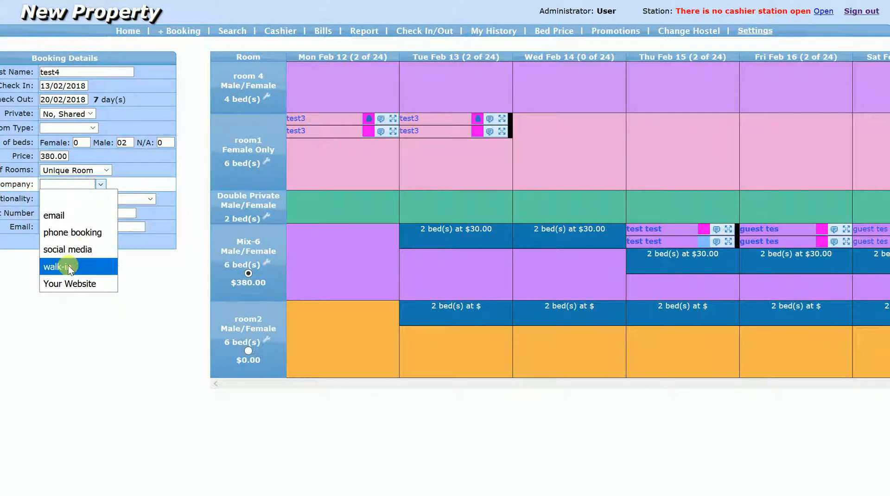
left_click(70, 267)
left_click(74, 198)
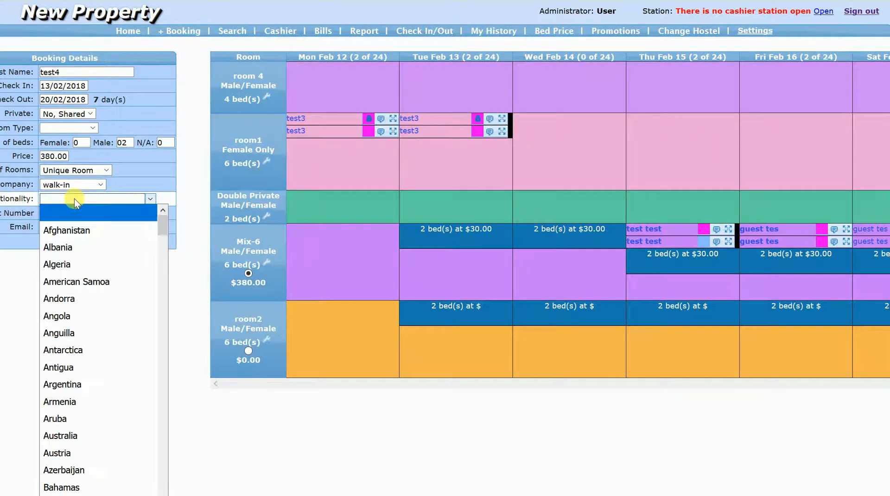
left_click(74, 262)
- Enter the guest's contact number and email address, and submit the test4 booking
left_click(68, 214)
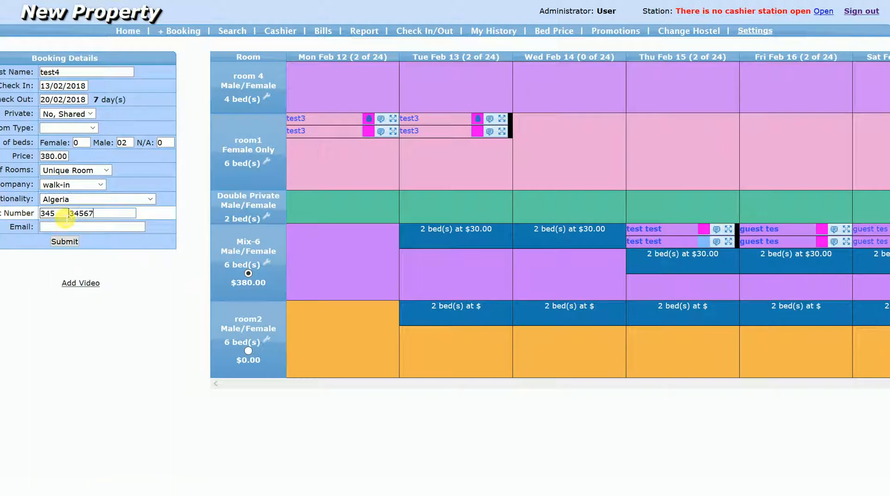
left_click(66, 227)
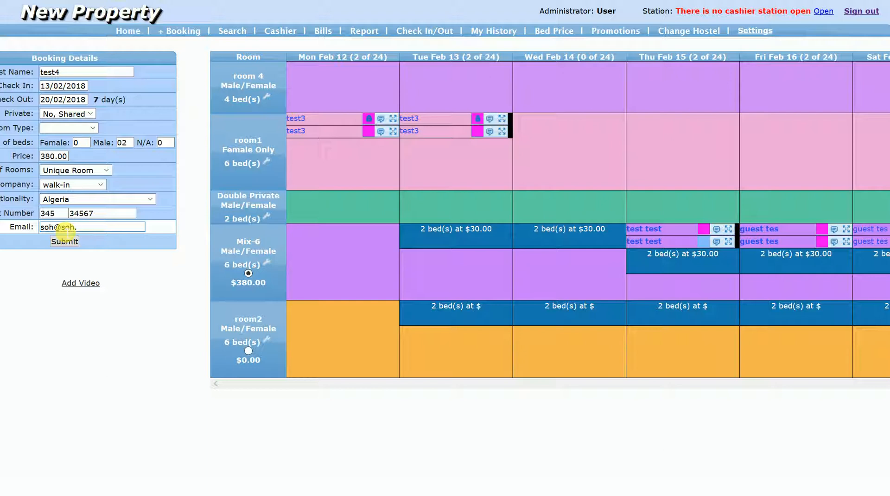
triple_click(67, 227)
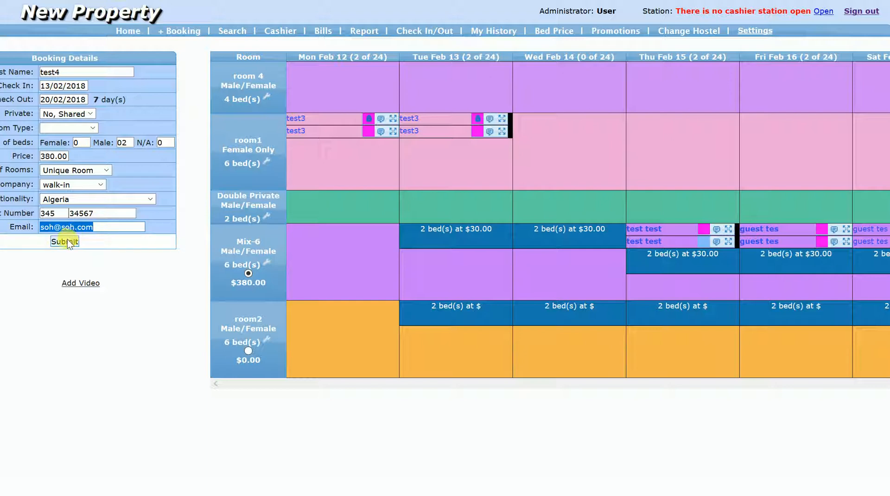
left_click(67, 240)
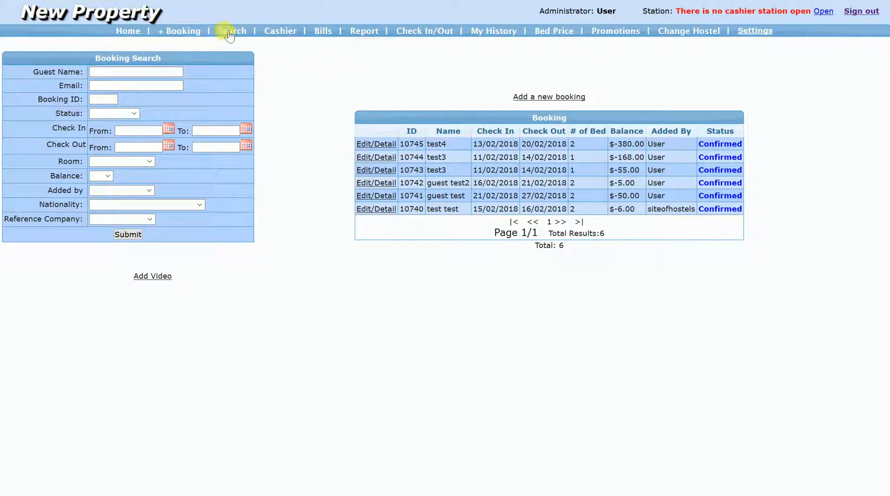
- Start a new booking for guest test5 with check-in 15/02/2018 and check-out 18/02/2018
left_click(191, 34)
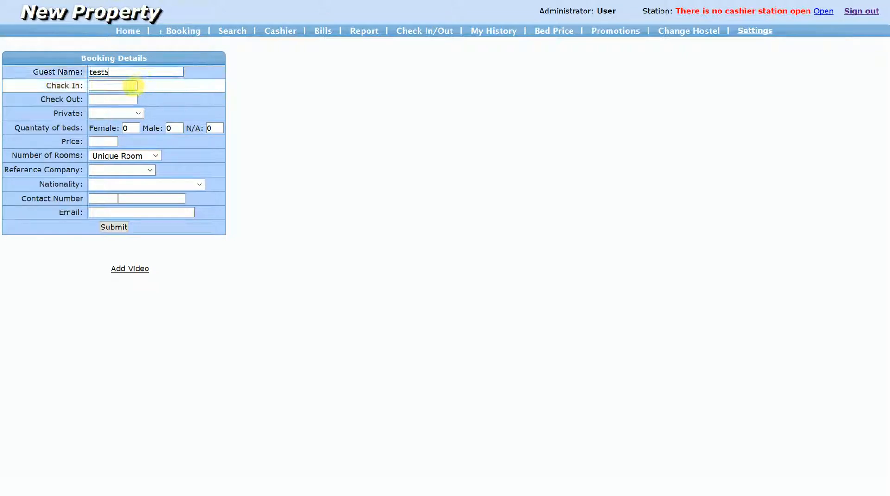
left_click(128, 85)
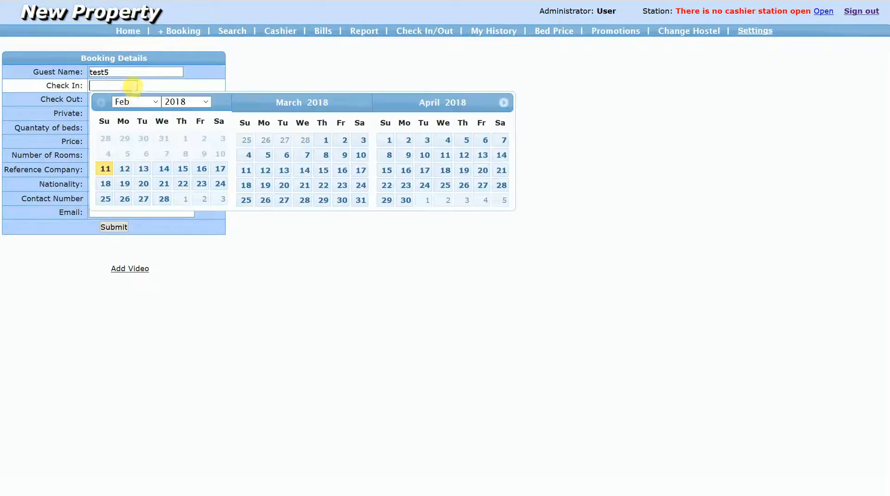
left_click(183, 168)
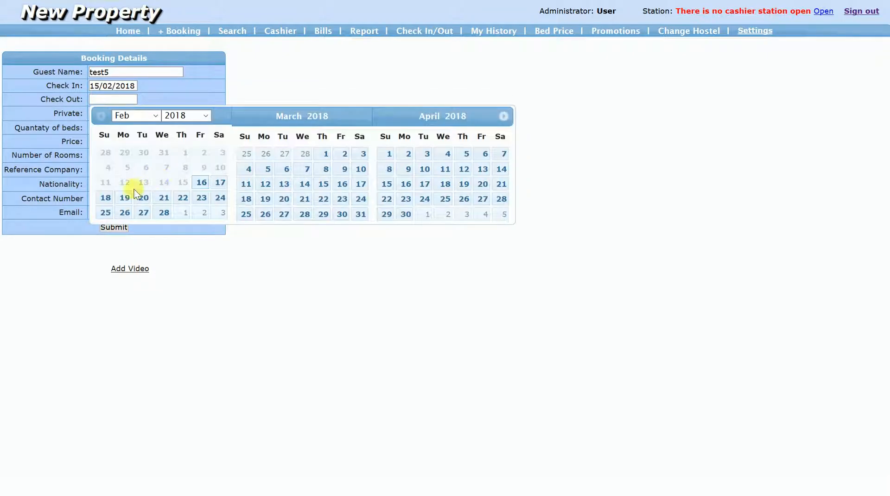
left_click(106, 197)
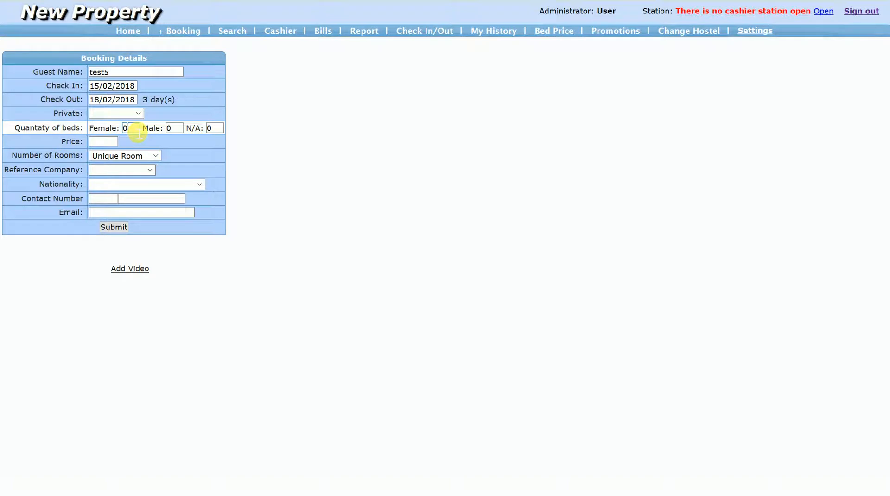
- Request one female and one male bed as a private booking and assign it to the Double Private room
key("Tab")
type("1")
key("Tab")
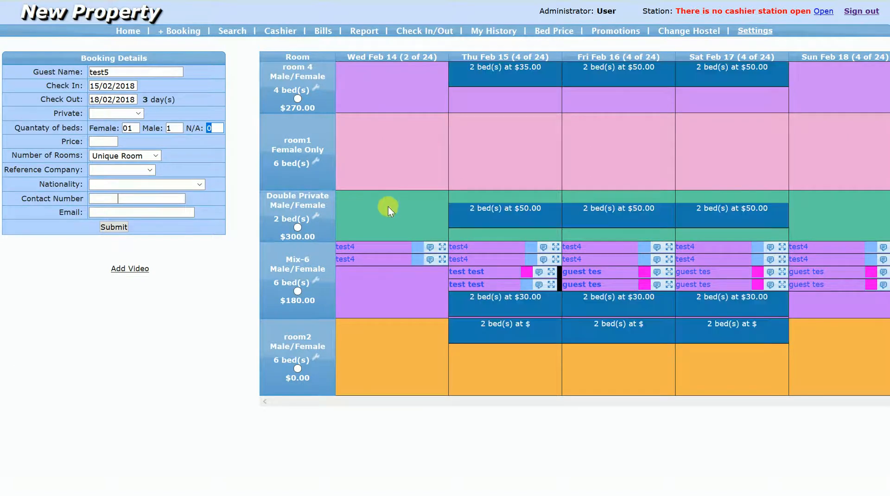
left_click(135, 114)
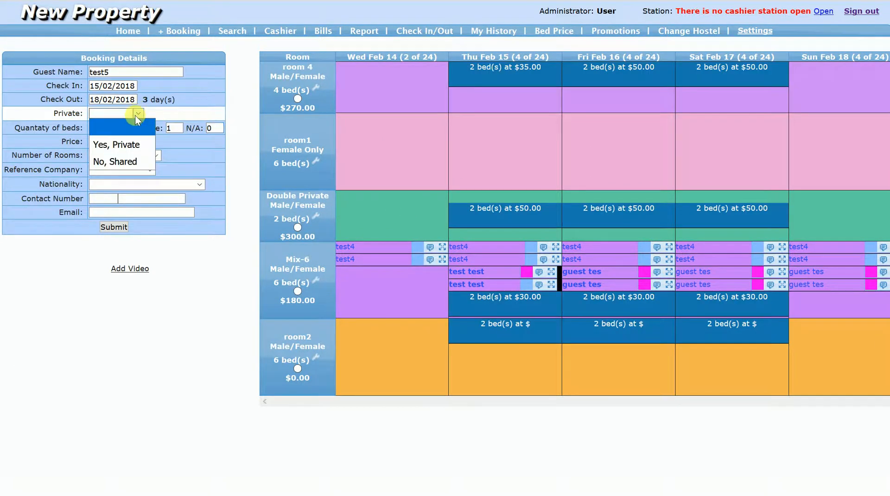
left_click(134, 145)
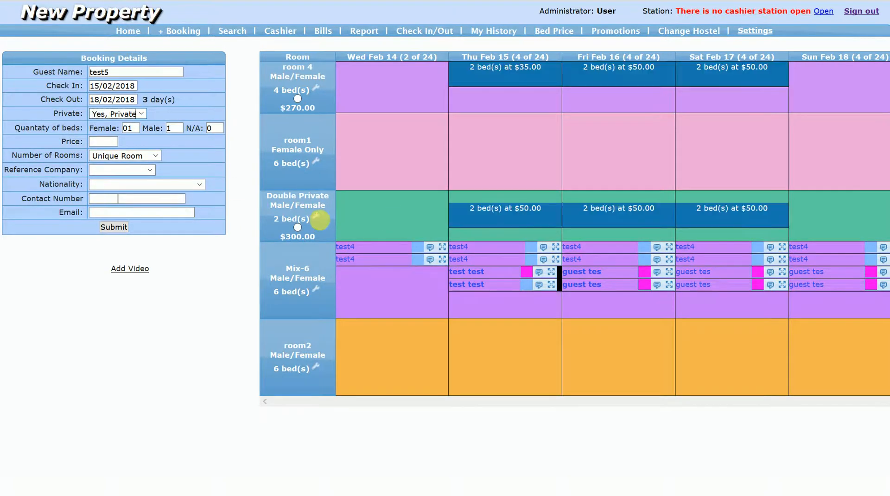
left_click(298, 227)
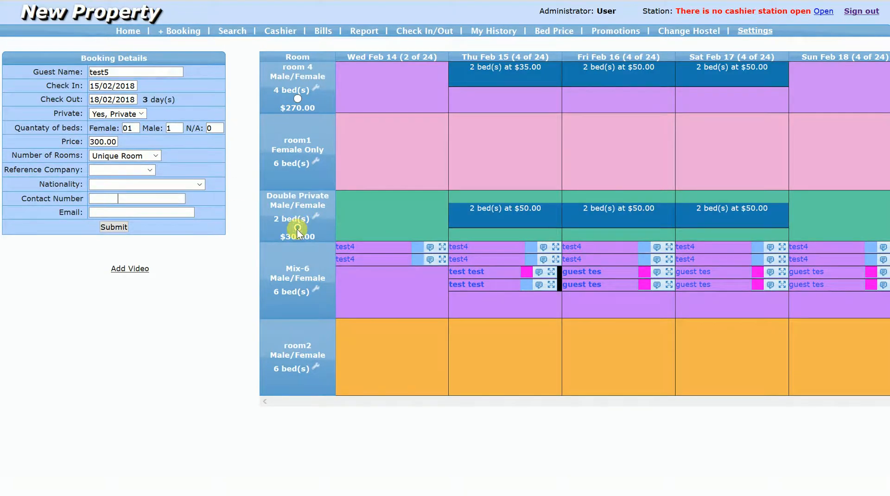
- Set the test5 booking's reference company to phone booking and its nationality to Algeria
left_click(131, 171)
left_click(126, 216)
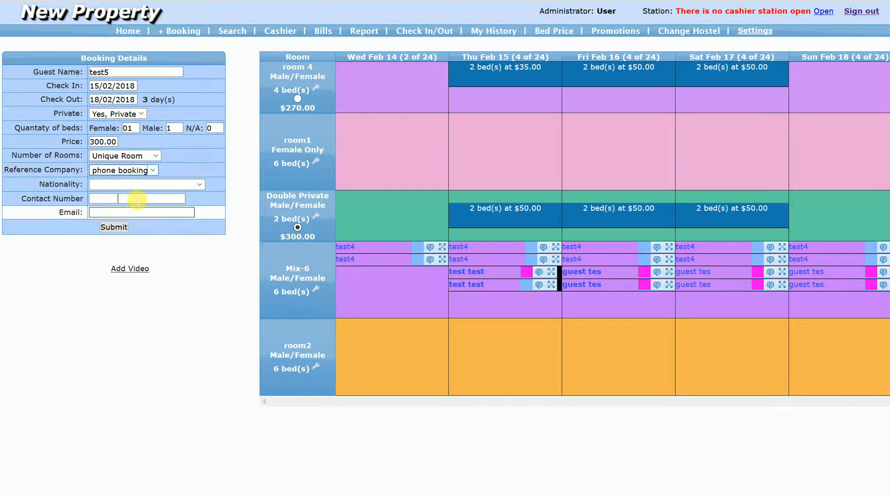
left_click(133, 188)
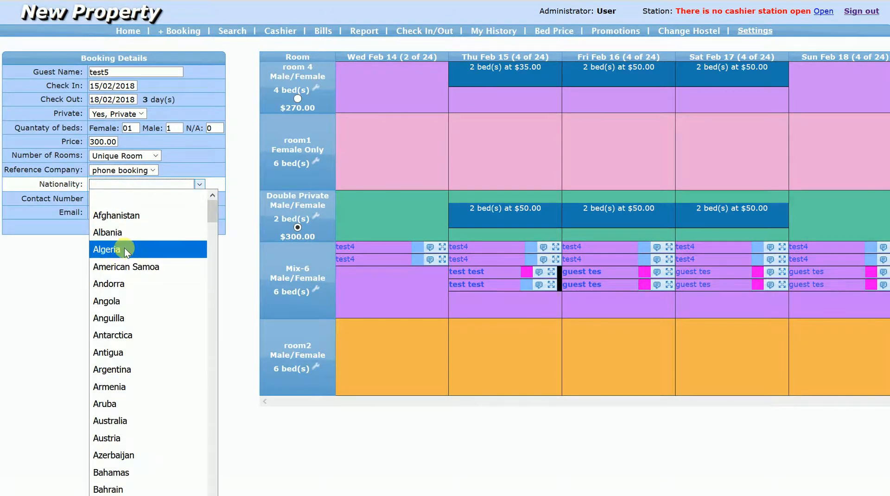
left_click(124, 248)
- Fill in the contact number and email address for the test5 booking, and submit it
left_click(115, 201)
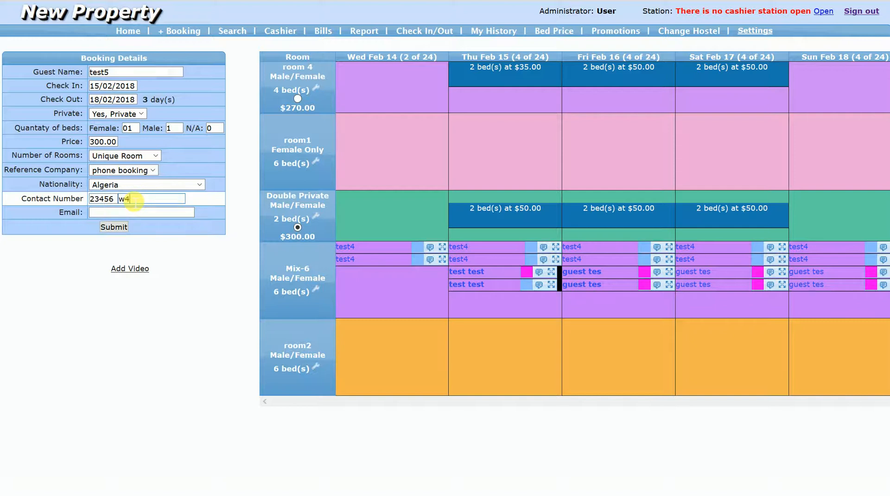
key("Tab")
type("soh@soh.com")
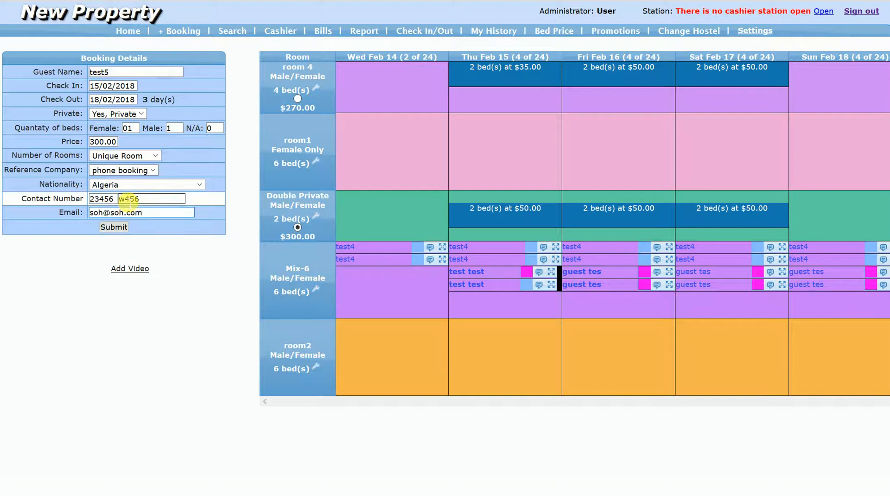
left_click(127, 200)
left_click(112, 227)
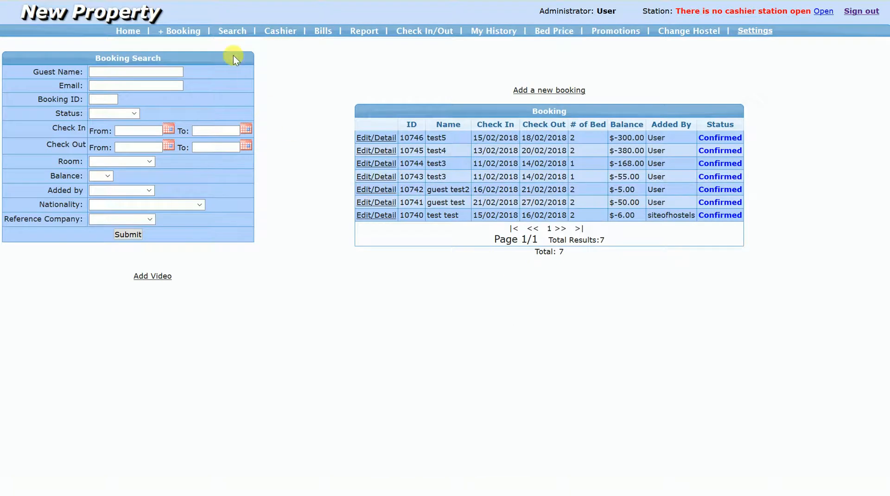
- Start a new booking from the home calendar by marking Feb 15 to Feb 17 in the room1 row
left_click(122, 31)
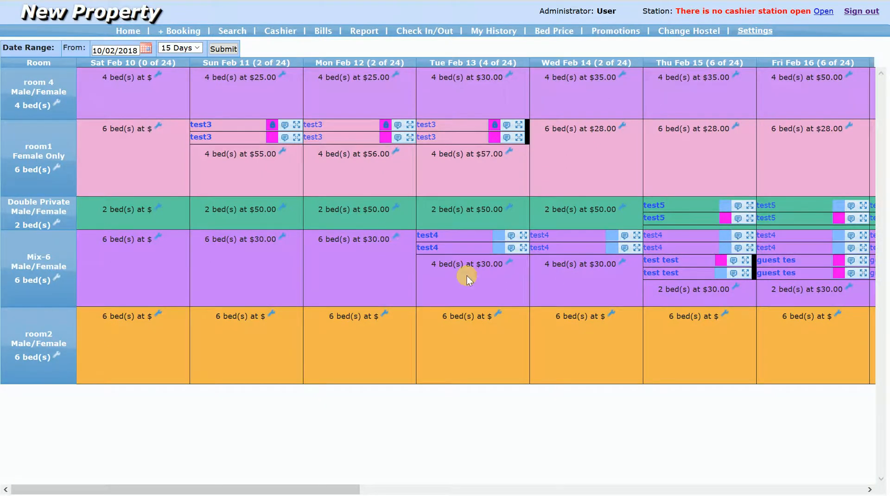
left_click_drag(346, 489, 430, 494)
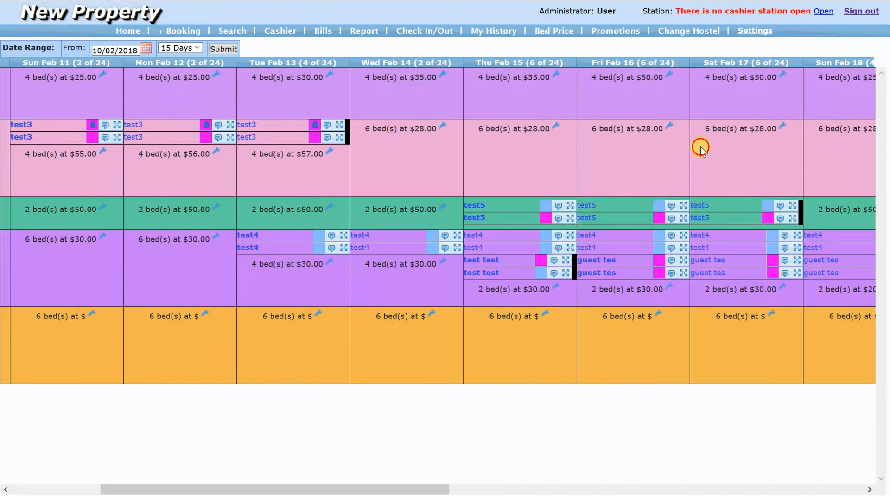
left_click_drag(701, 149, 483, 138)
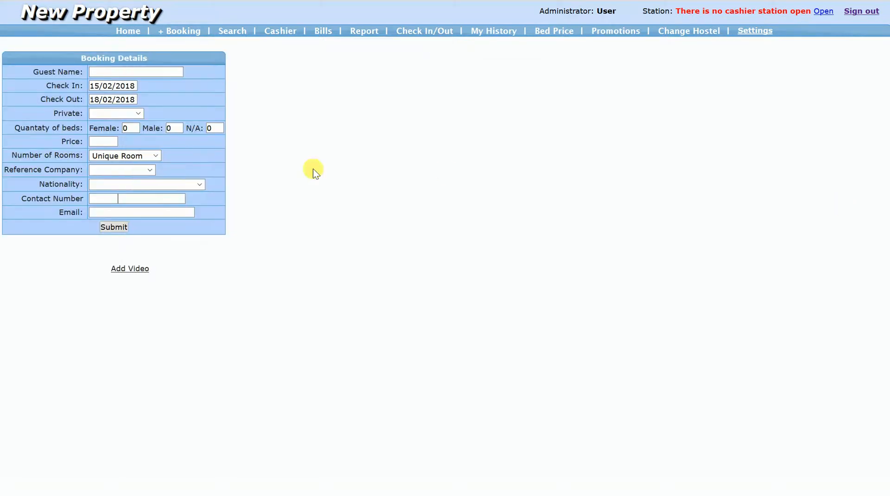
- Enter guest name test6 and one male bed, with walk-in as reference company and Afghanistan as nationality
left_click(135, 76)
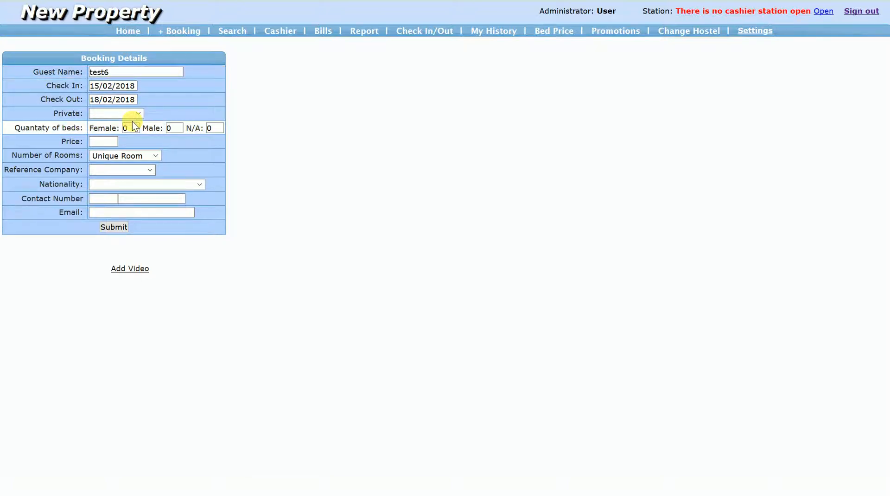
left_click(180, 131)
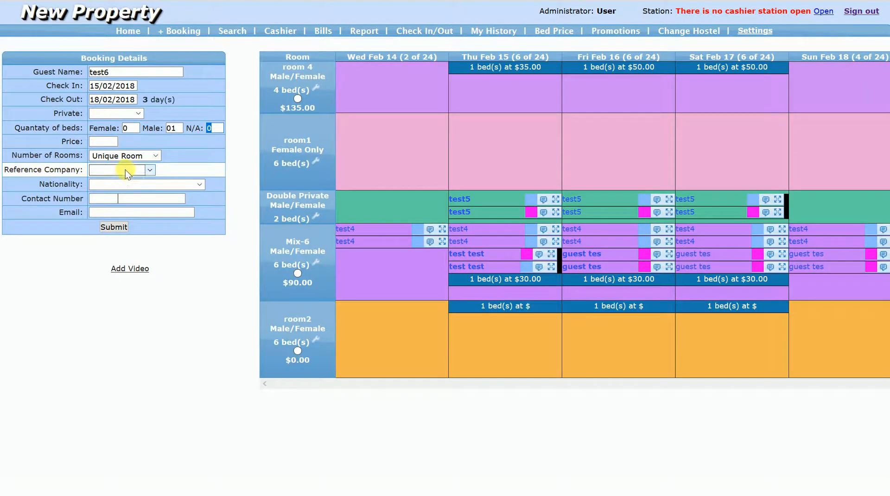
left_click(126, 170)
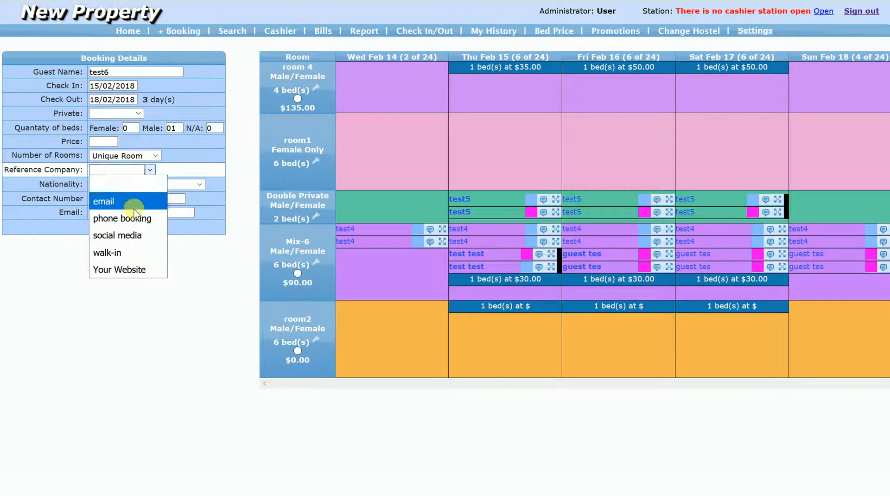
left_click(122, 253)
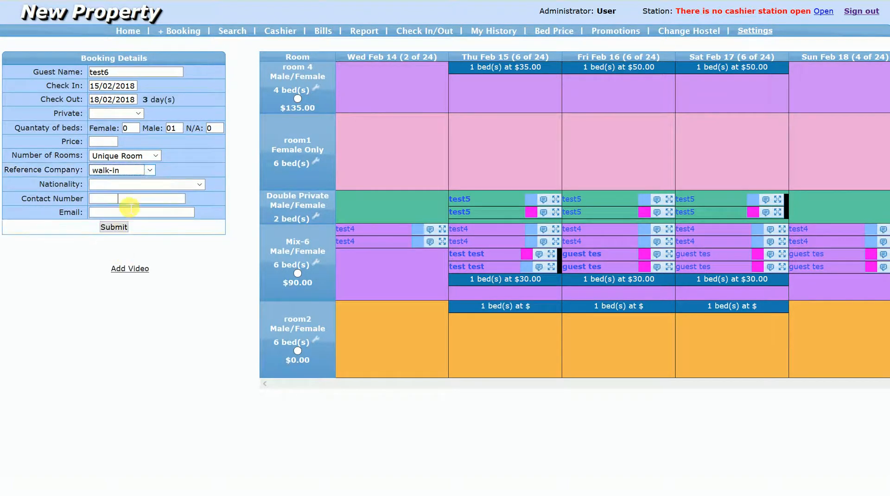
left_click(129, 185)
left_click(128, 217)
- Enter the contact number and email address for the test6 booking
left_click(118, 199)
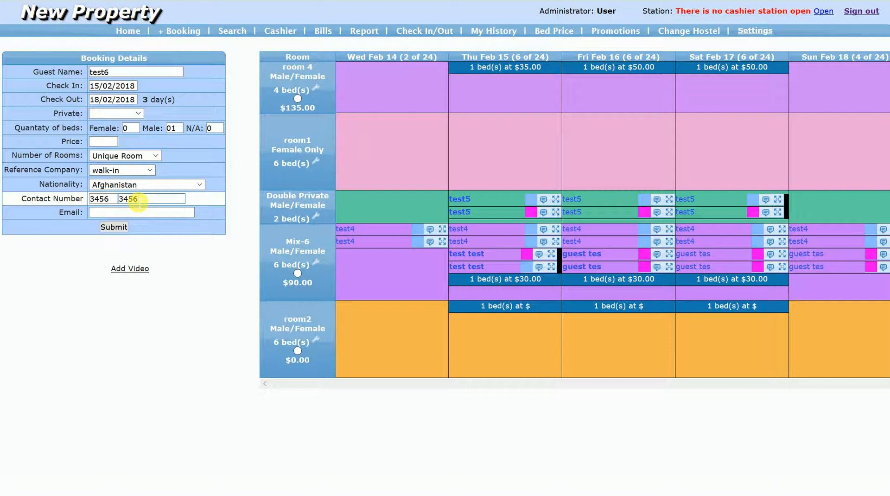
left_click(138, 215)
type("soh@soh.com")
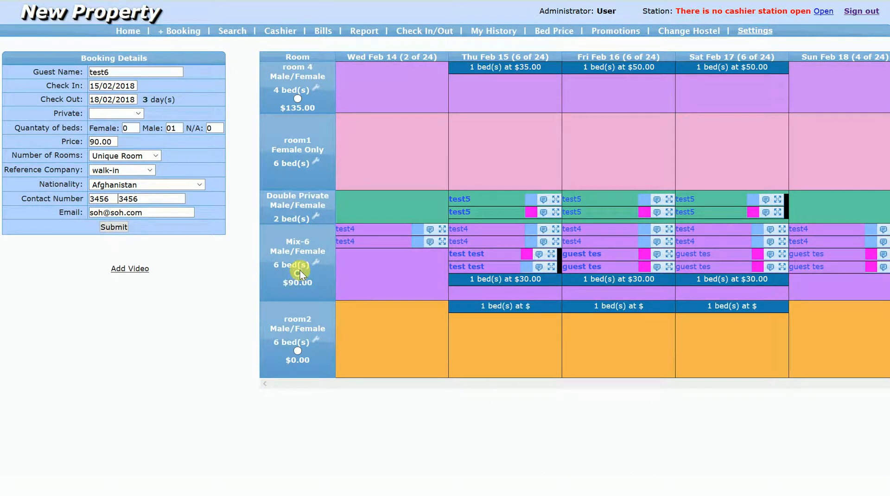
- Submit the test6 booking and return to the home calendar
left_click(114, 228)
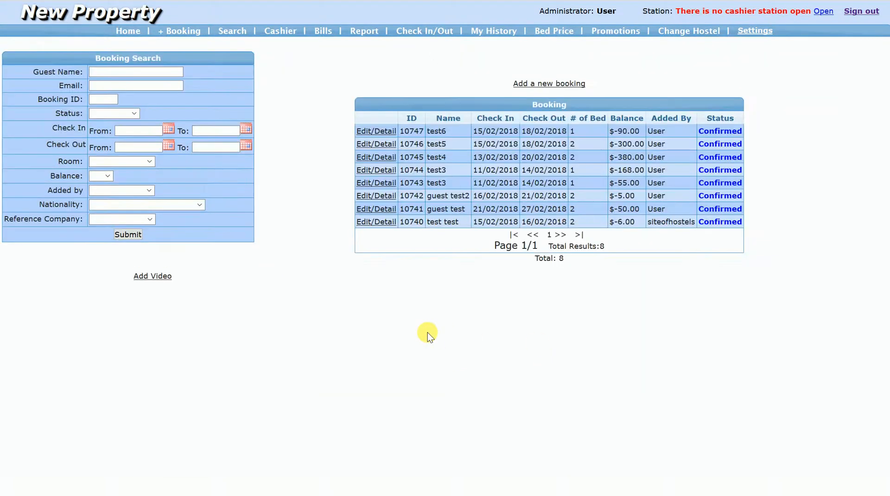
left_click(128, 31)
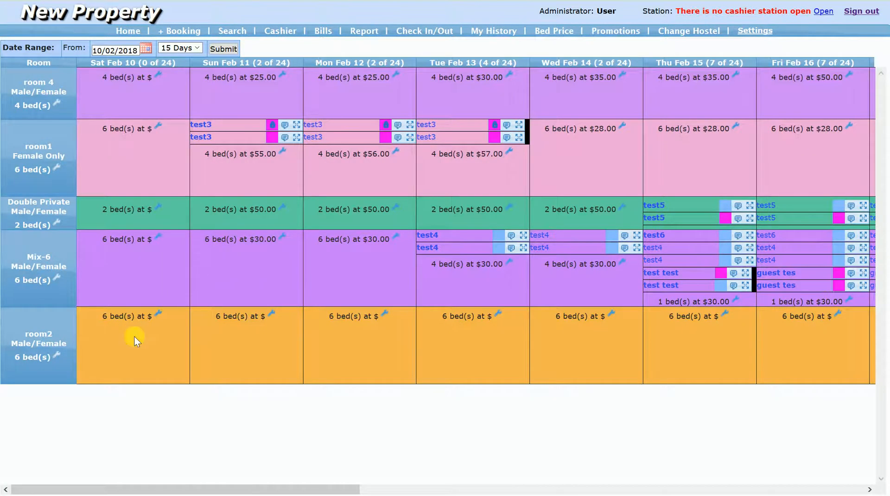
left_click(61, 357)
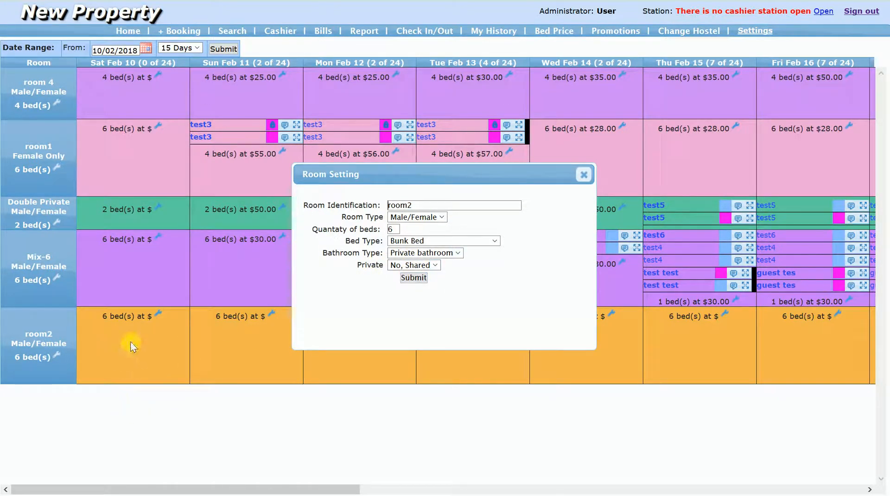
left_click(436, 266)
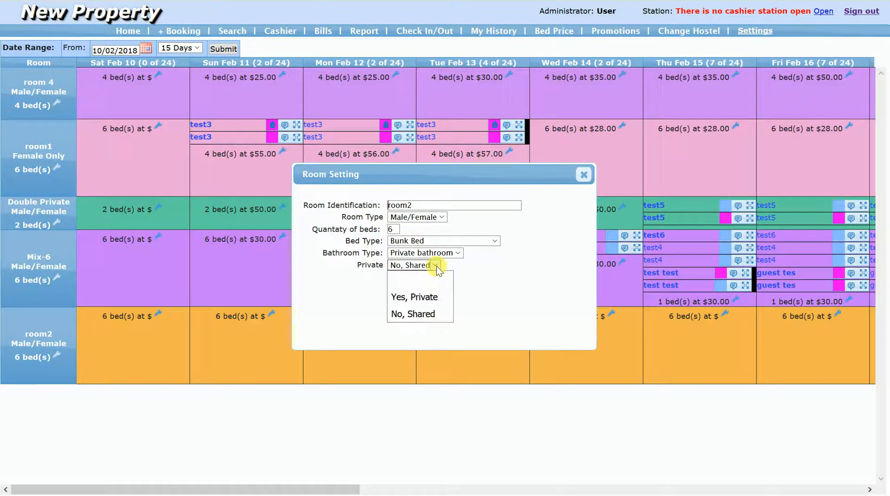
left_click(433, 218)
left_click(422, 301)
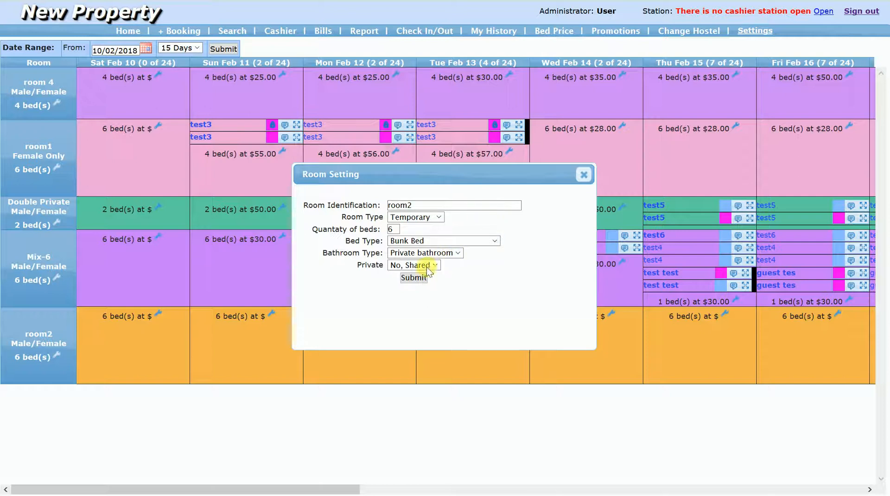
left_click(417, 253)
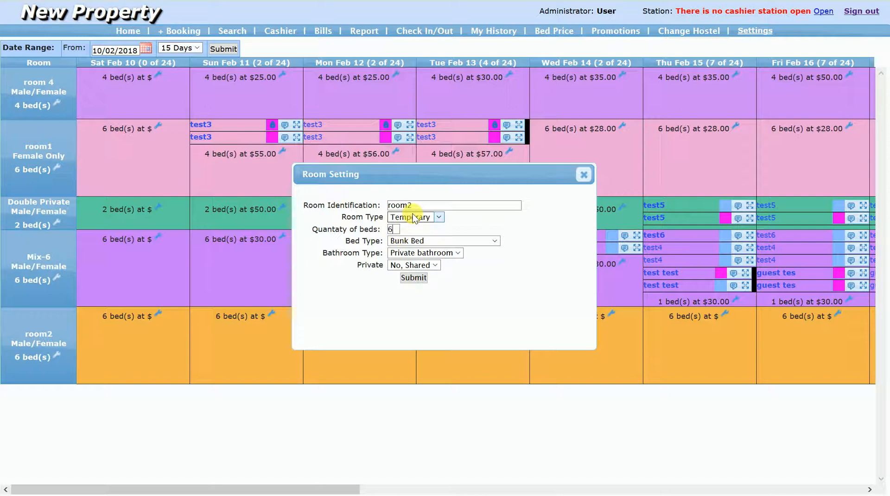
left_click(585, 175)
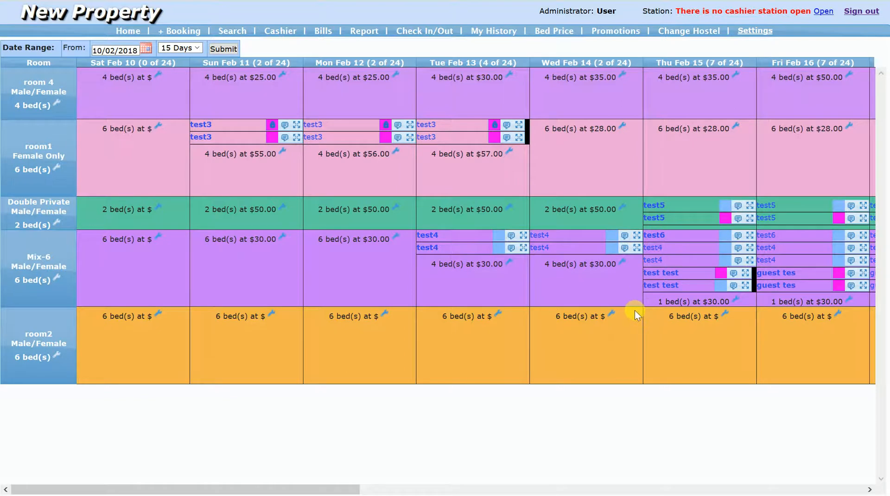
- Start a booking for guest test8 by marking Feb 13 to Feb 16 on the calendar, with two female and two male beds
left_click_drag(354, 489, 491, 488)
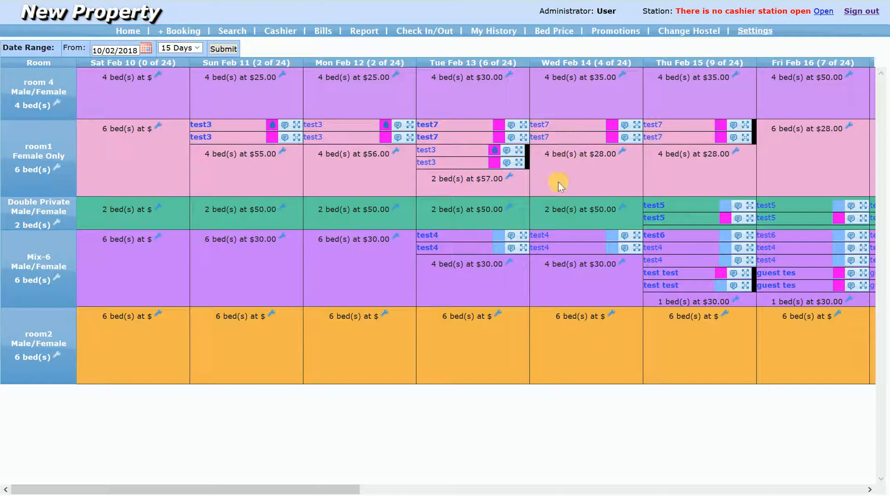
left_click_drag(482, 181, 819, 94)
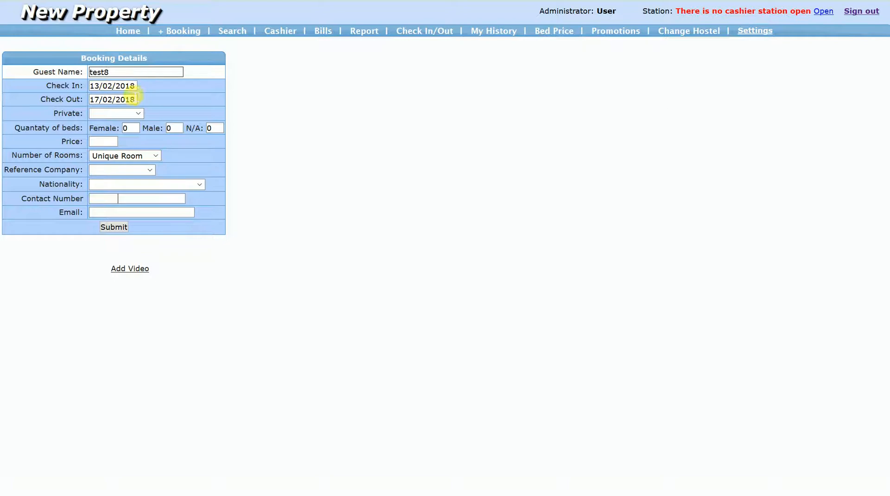
left_click(133, 129)
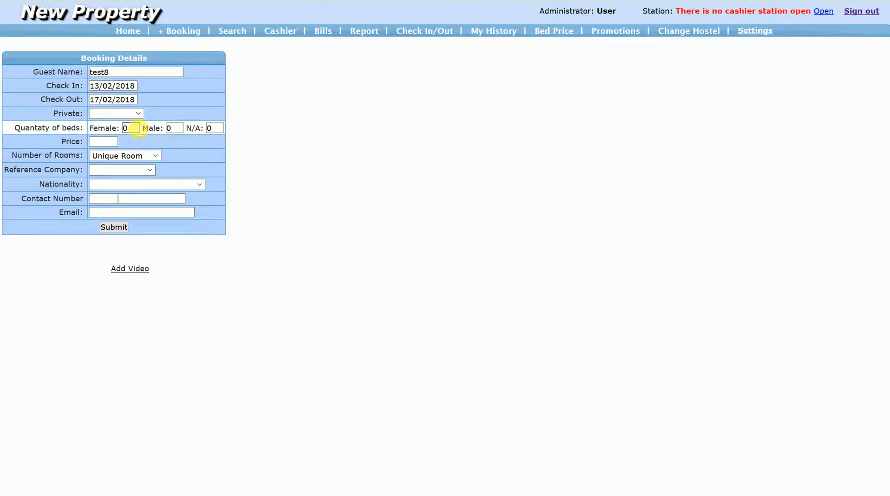
type("2")
key("Tab")
type("2")
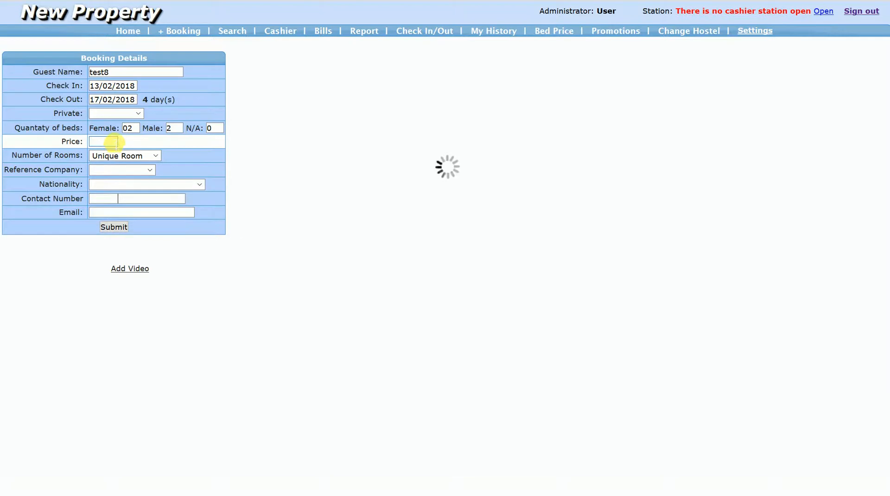
- Make the test8 booking private and set its check-out date to 18/02/2018
left_click(128, 114)
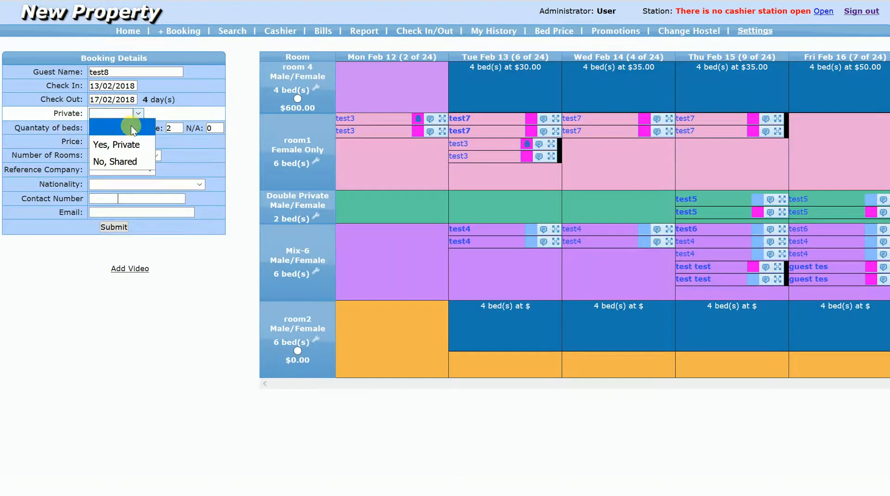
left_click(127, 145)
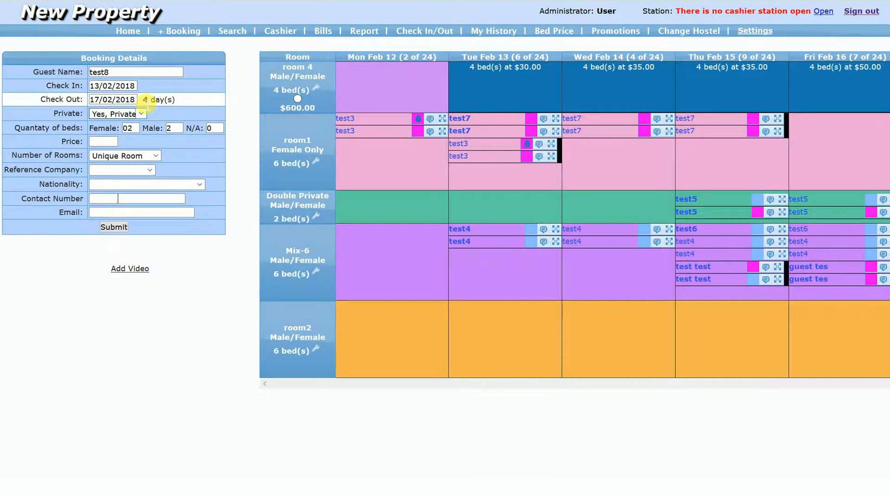
left_click_drag(143, 102, 161, 106)
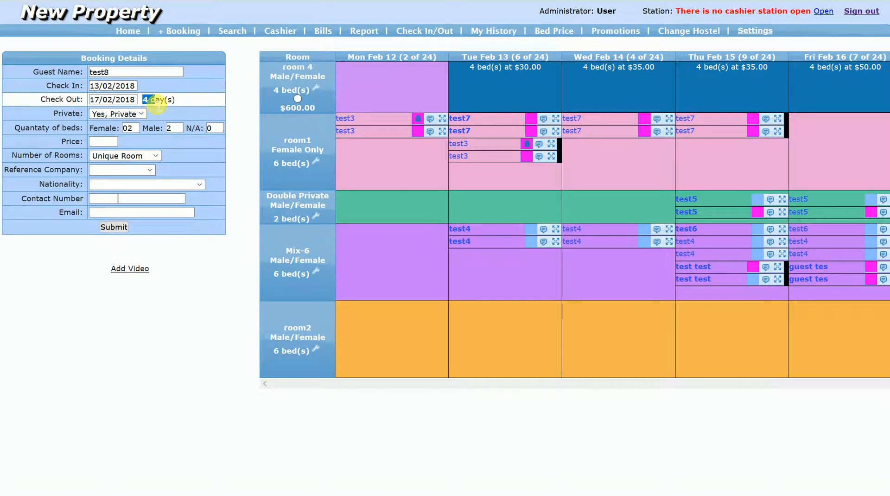
left_click(115, 100)
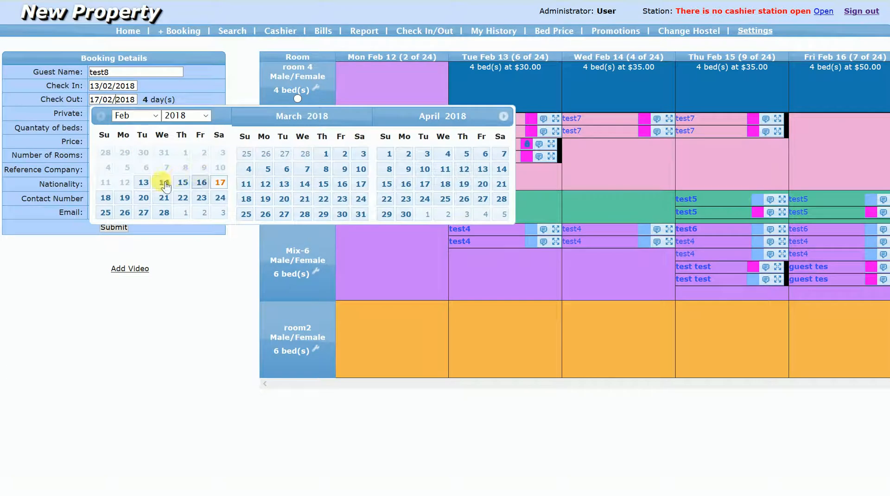
left_click(105, 198)
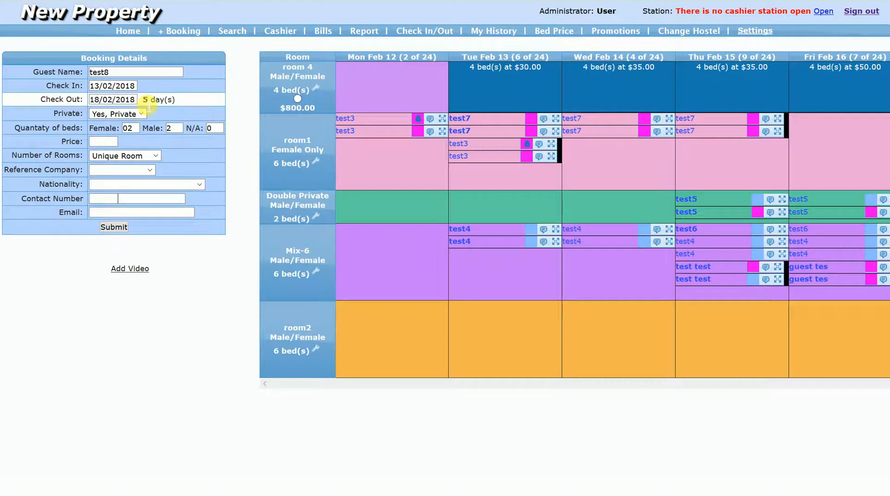
- Set the test8 booking's reference company to phone booking and its nationality to Afghanistan
left_click(116, 171)
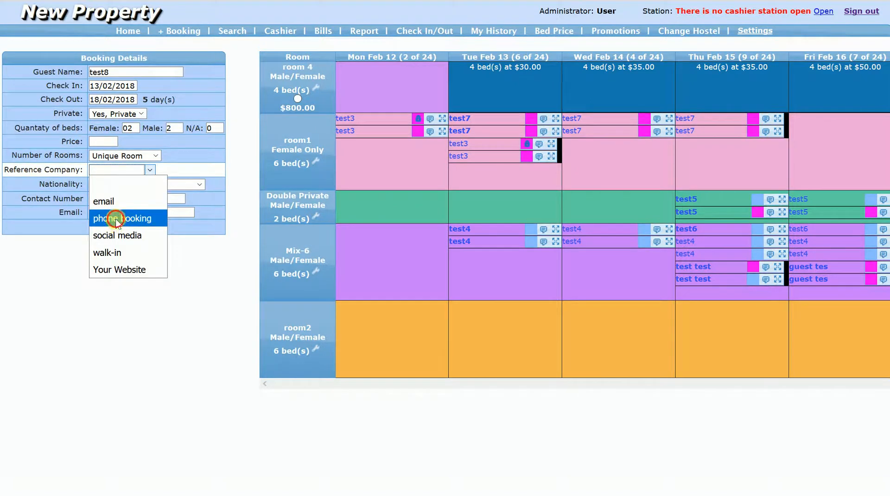
left_click(116, 220)
left_click(121, 185)
left_click(124, 216)
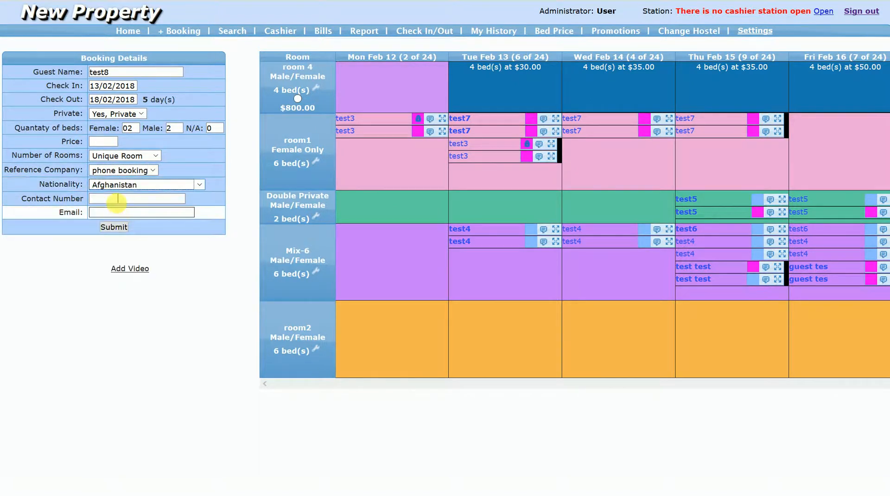
- Fill in the contact number and email address, and submit the test8 booking with room 4 selected
left_click(116, 199)
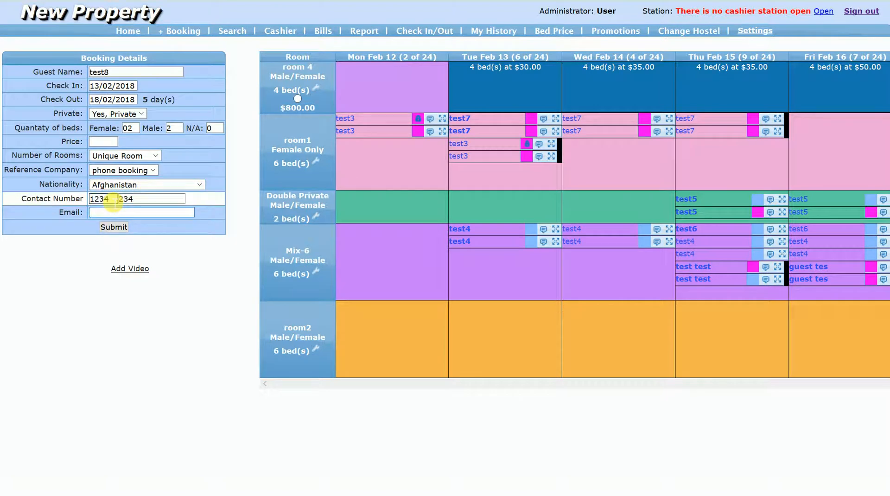
type("soh@soh.com")
left_click(298, 99)
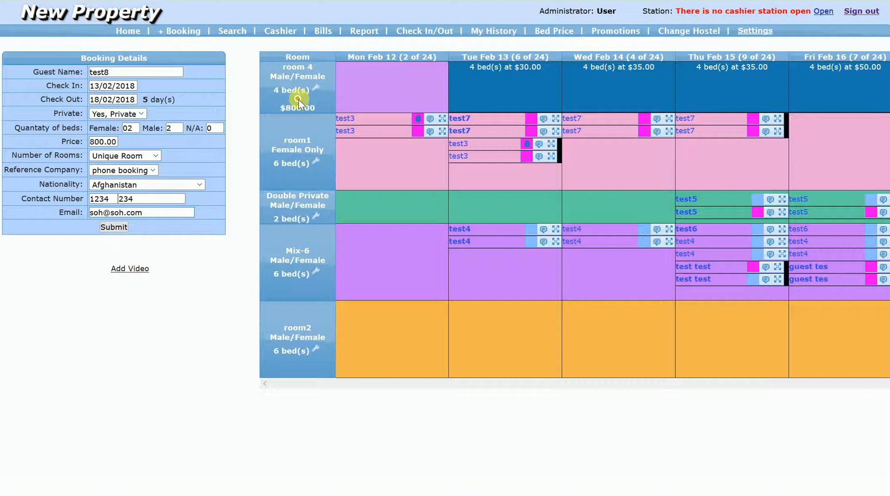
left_click(114, 227)
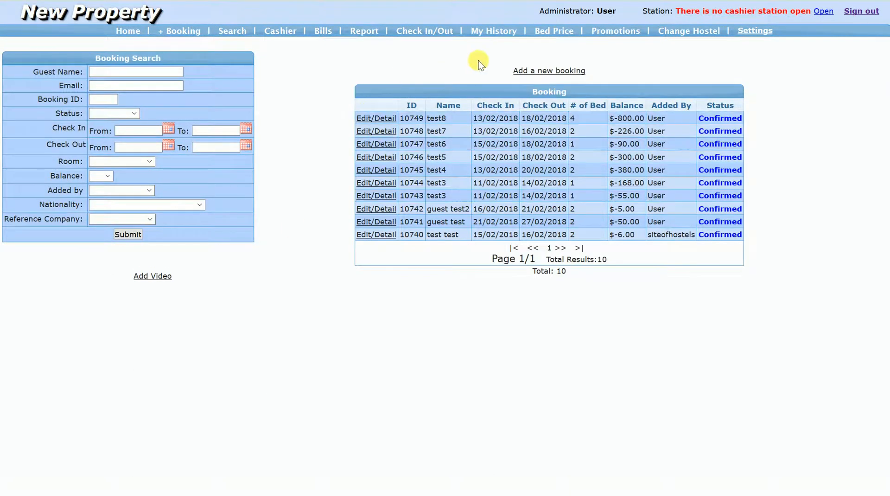
- Start a new booking from the home calendar by marking Feb 16 to Feb 17 in the room1 row
left_click(128, 31)
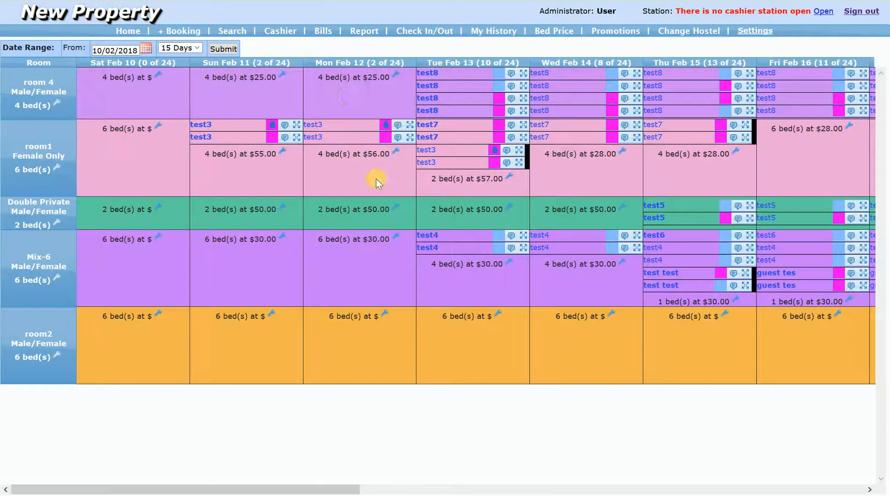
left_click_drag(334, 489, 457, 489)
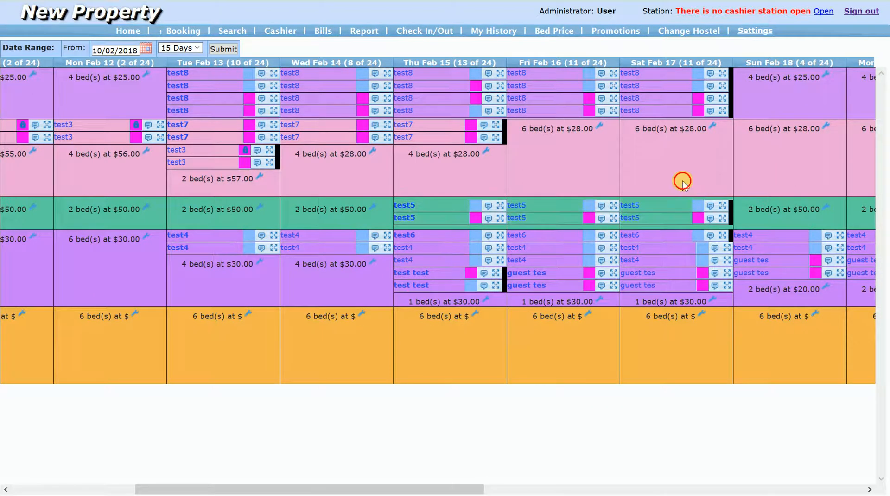
left_click_drag(694, 180, 610, 182)
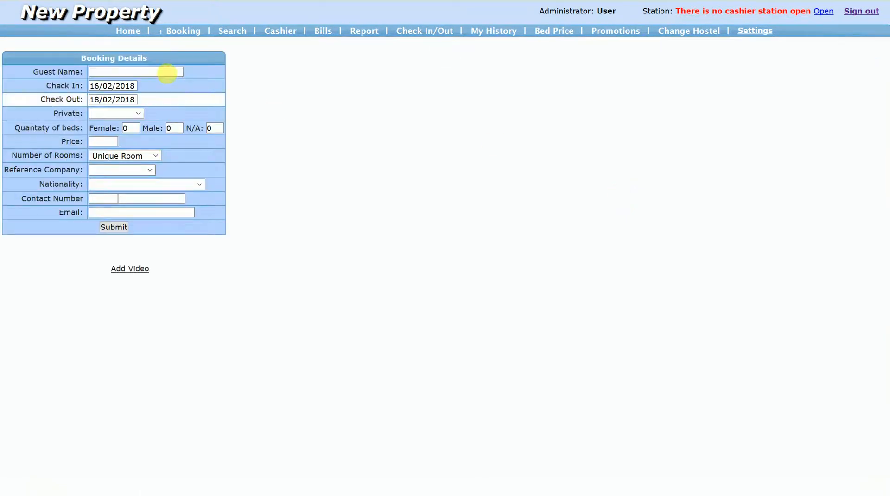
- Enter guest name test9 with one female bed and one male bed
left_click(168, 75)
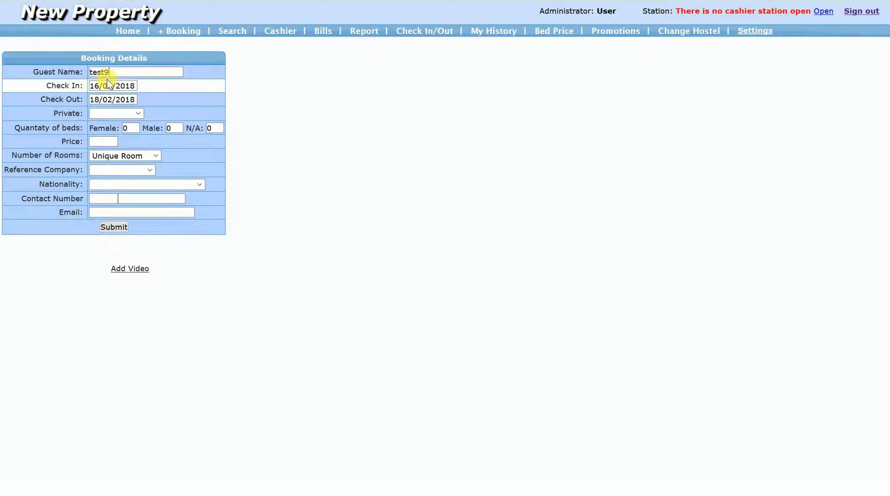
left_click(111, 114)
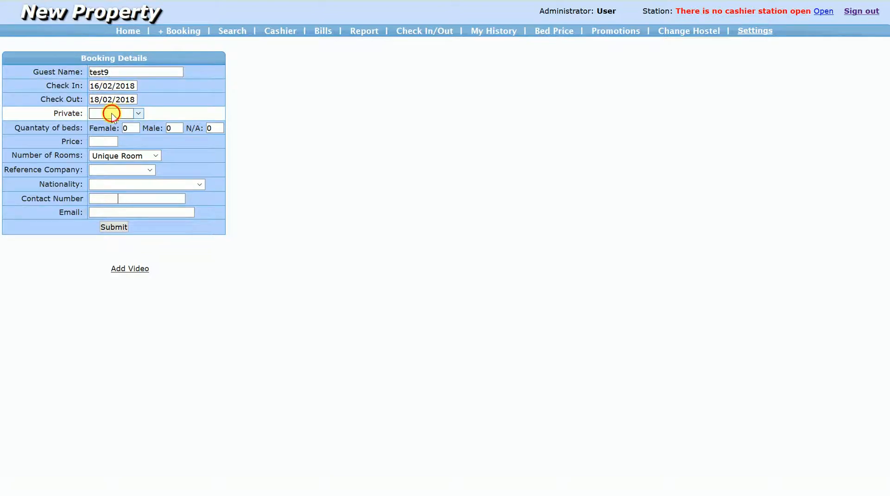
left_click(136, 129)
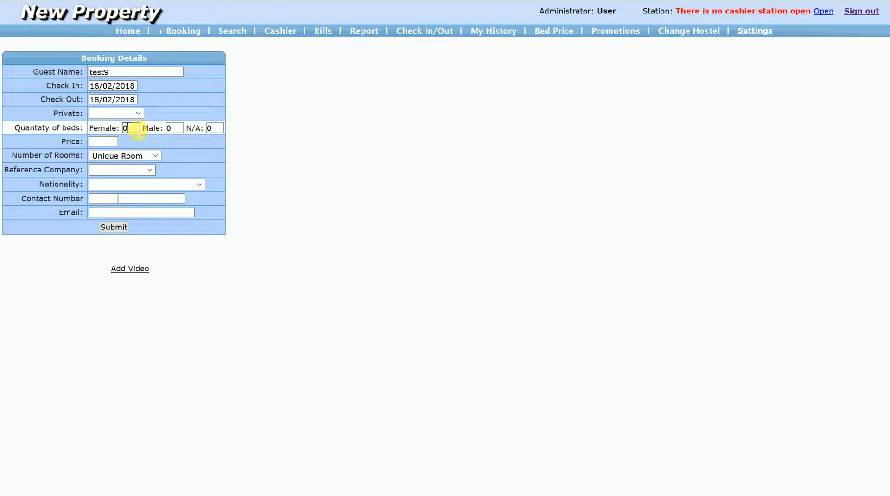
type("1")
key("Tab")
type("1")
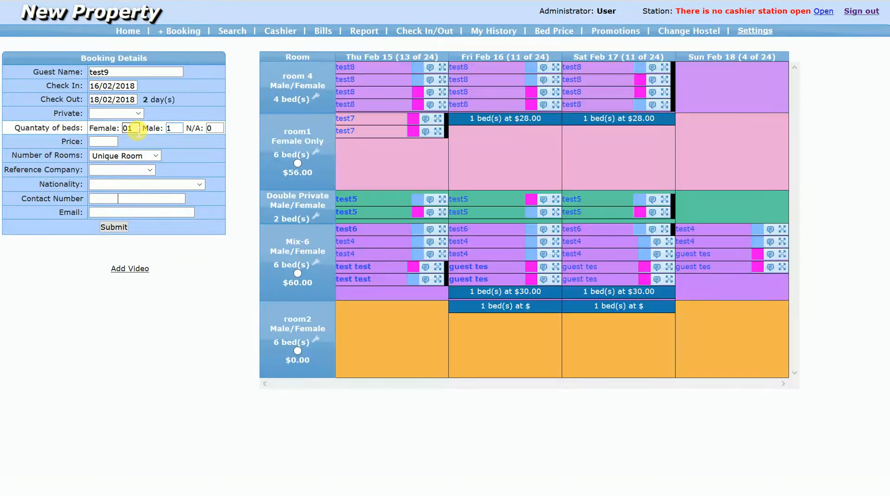
key("Tab")
- Set the test9 booking's reference company to social media and its nationality to Albania
left_click(127, 169)
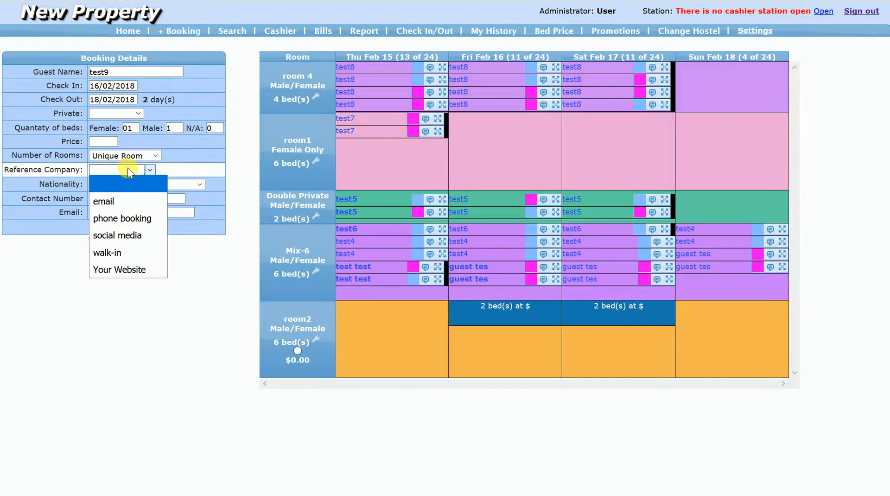
left_click(118, 234)
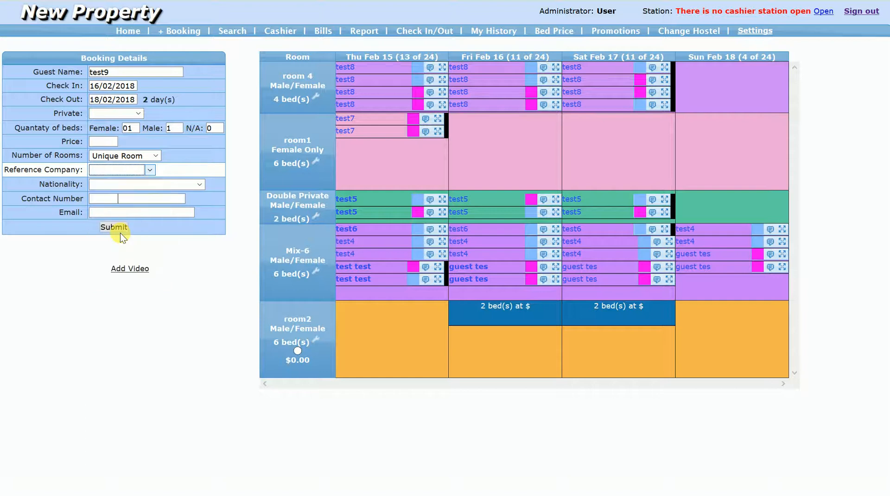
left_click(119, 184)
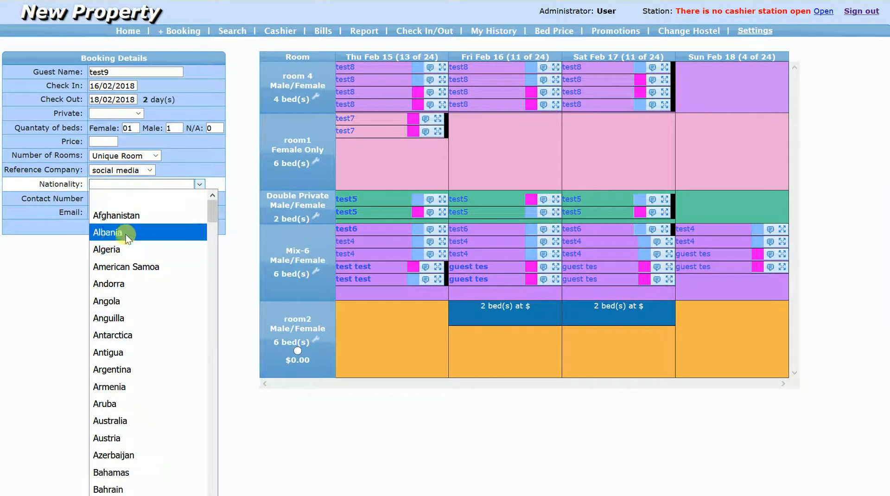
left_click(126, 234)
- Fill in the contact number and email address for the test9 booking, and select room2 for it
left_click(112, 199)
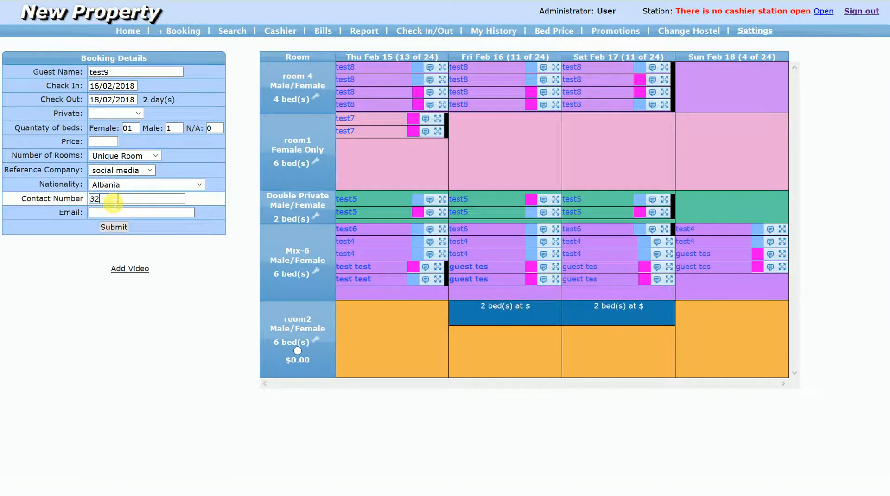
type("324 3456")
left_click(120, 214)
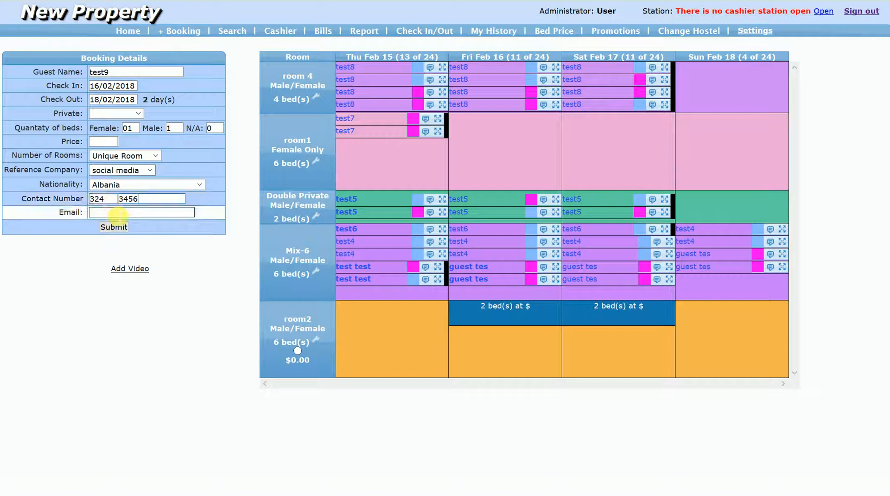
type("soh@soh.com")
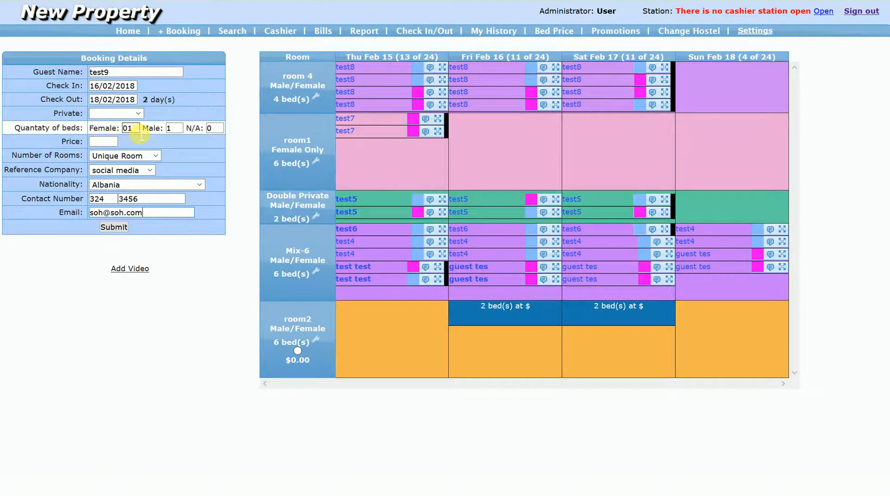
left_click(298, 351)
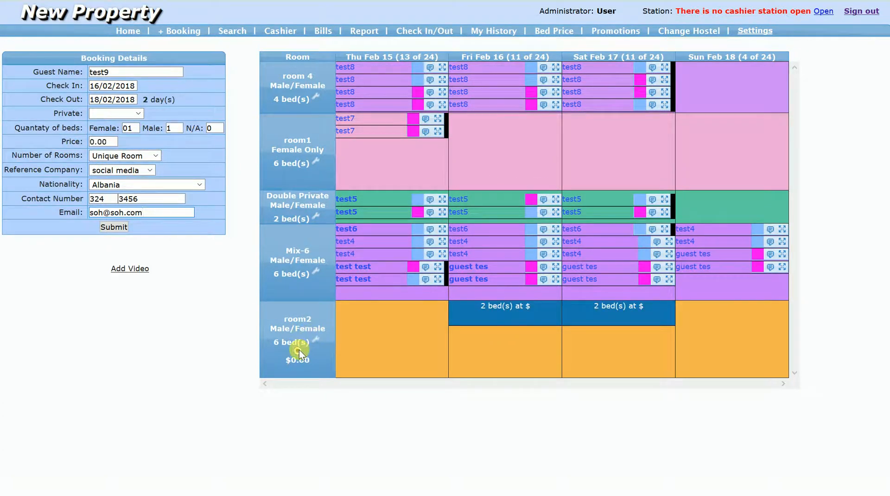
- Submit the test9 booking and open a blank form for another booking
left_click(116, 227)
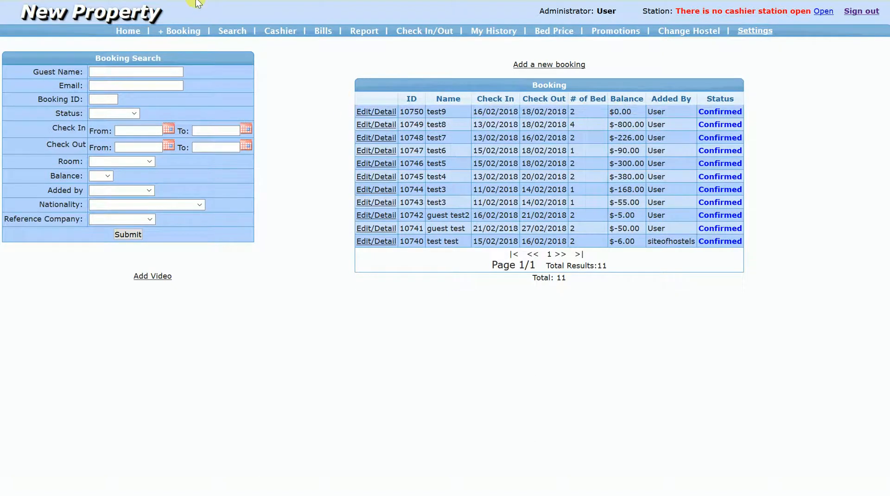
left_click(184, 32)
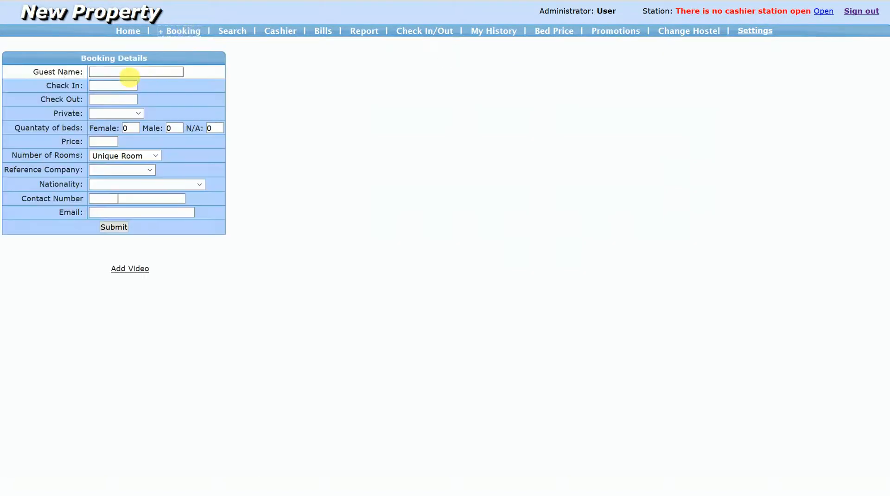
- Set the new booking's check-in date to 27/02/2018 and its check-out date to 03/03/2018
left_click(125, 89)
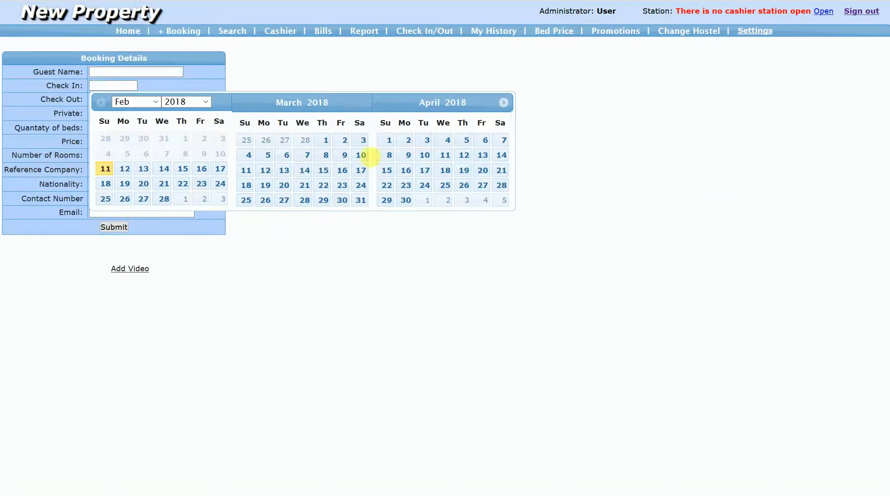
left_click(370, 157)
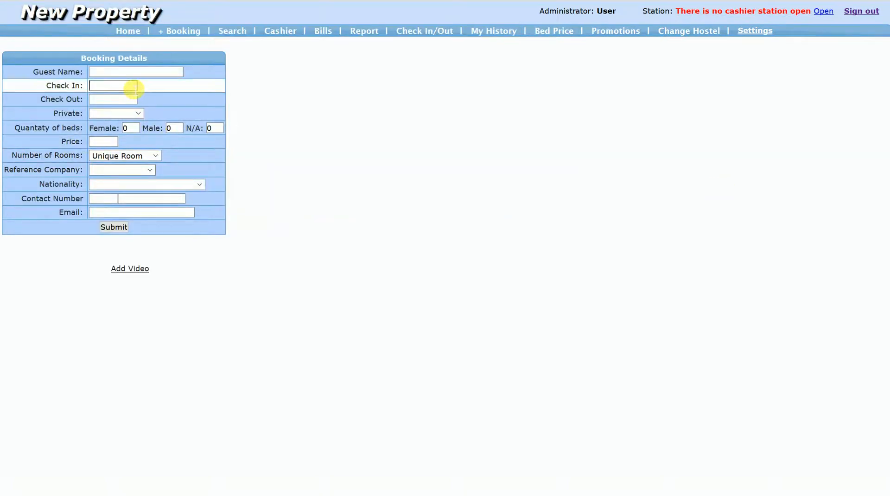
left_click(135, 87)
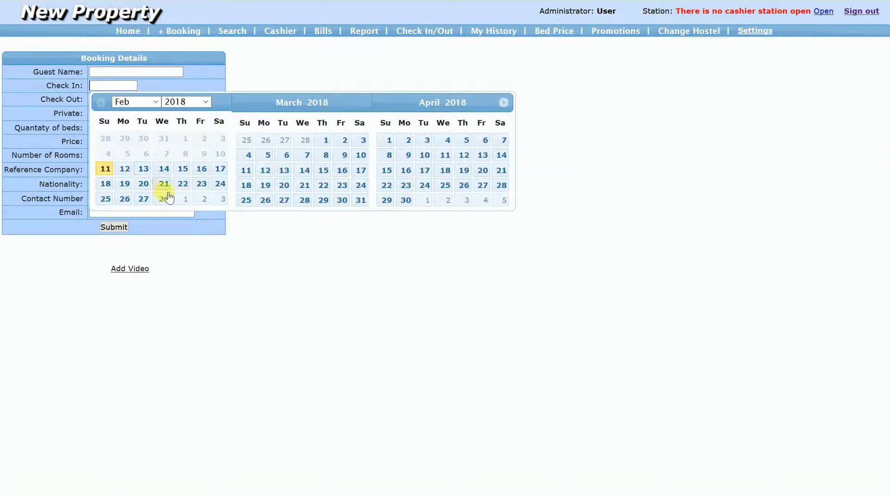
left_click(144, 200)
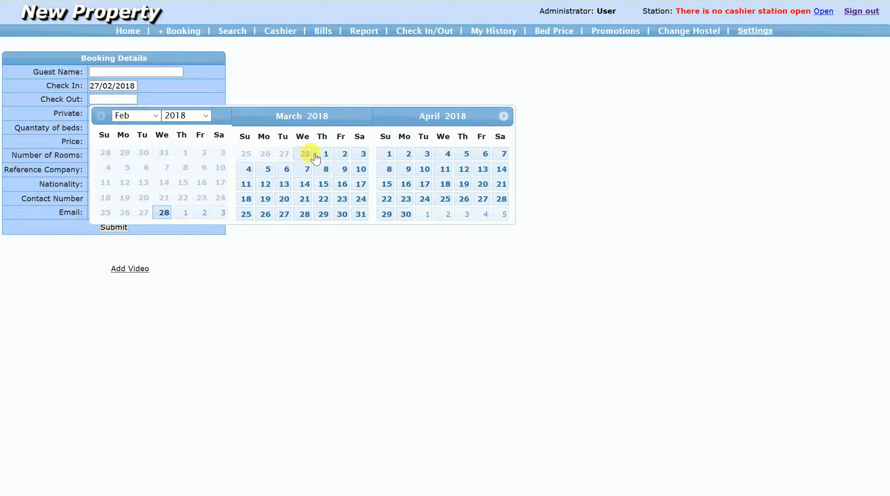
left_click(362, 153)
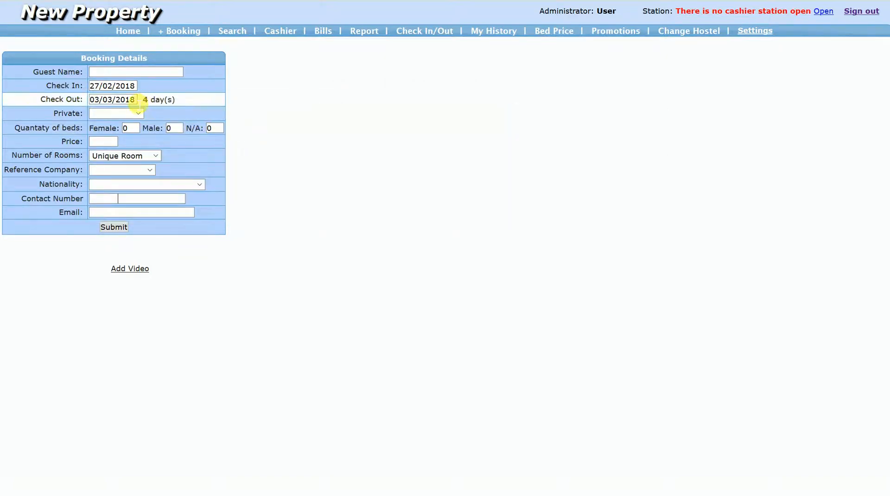
- Enter two female beds and one male bed, with guest name test10
left_click(137, 130)
type("2")
key("Tab")
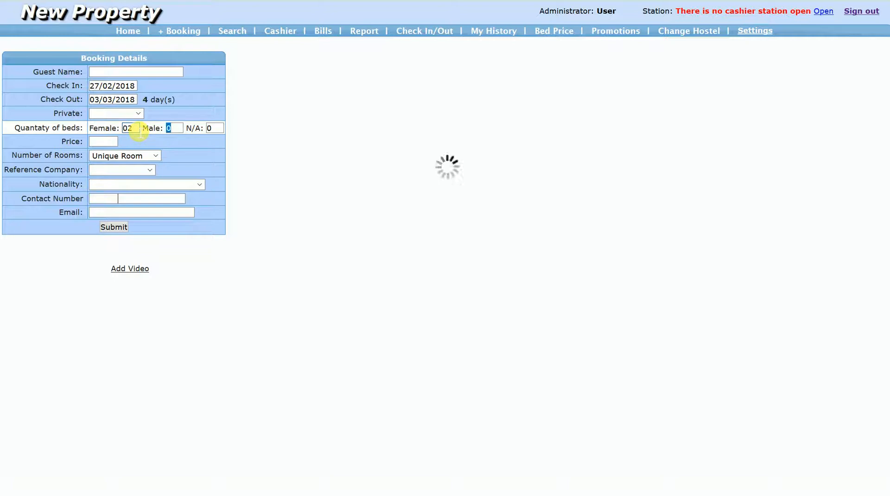
type("1")
left_click(101, 116)
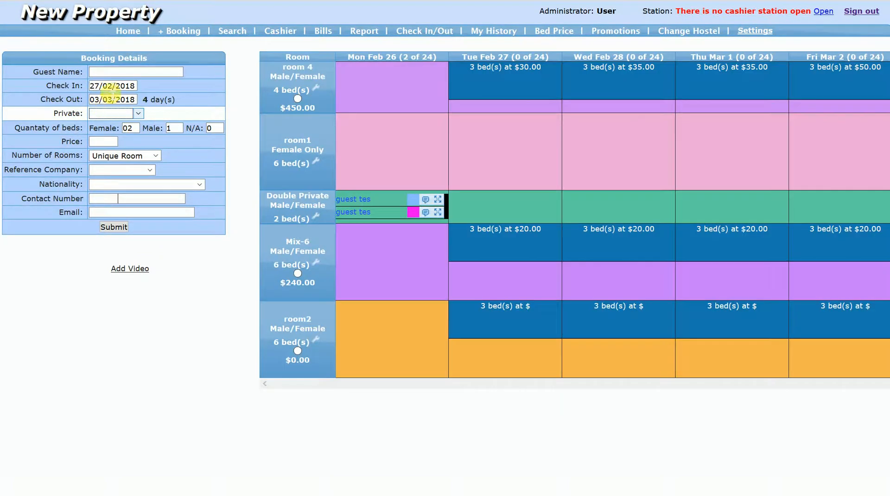
left_click(114, 73)
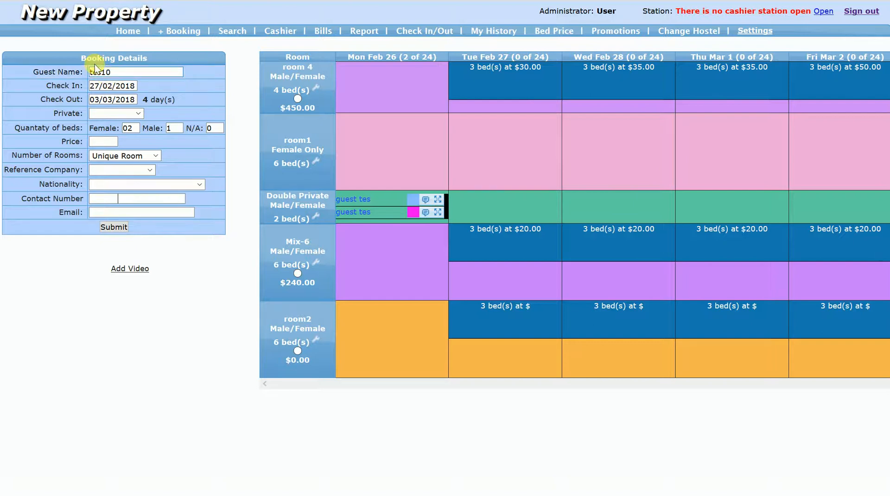
- Set the test10 booking's reference company to phone booking and its nationality to Albania
left_click(121, 169)
left_click(116, 218)
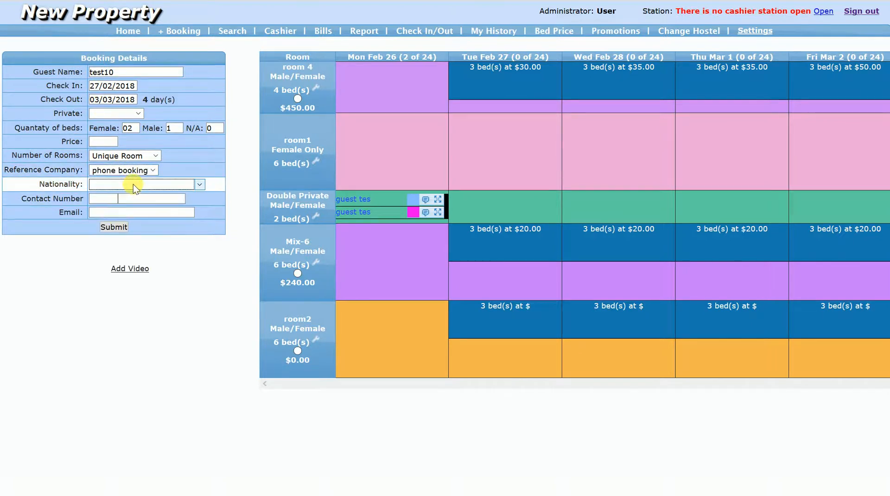
left_click(132, 185)
left_click(130, 233)
- Fill in the contact number and email address for the test10 booking, and select the Mix-6 room
left_click(114, 202)
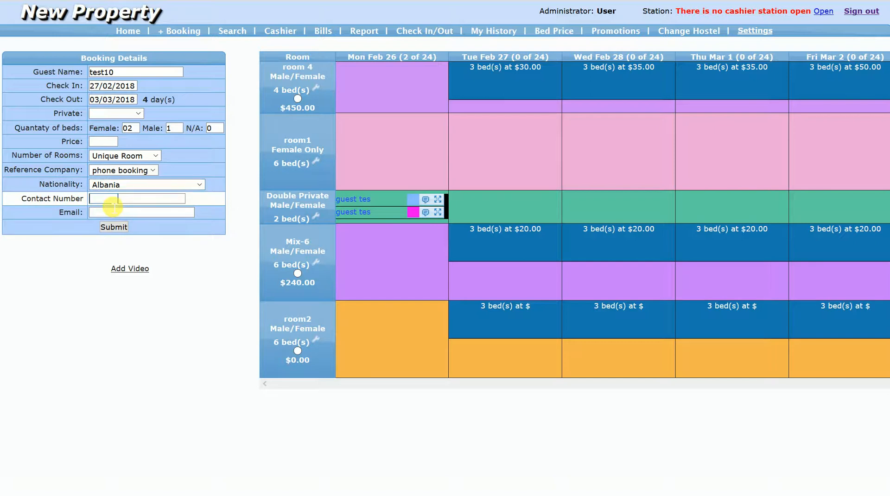
type("232345")
type("soh@soh.com")
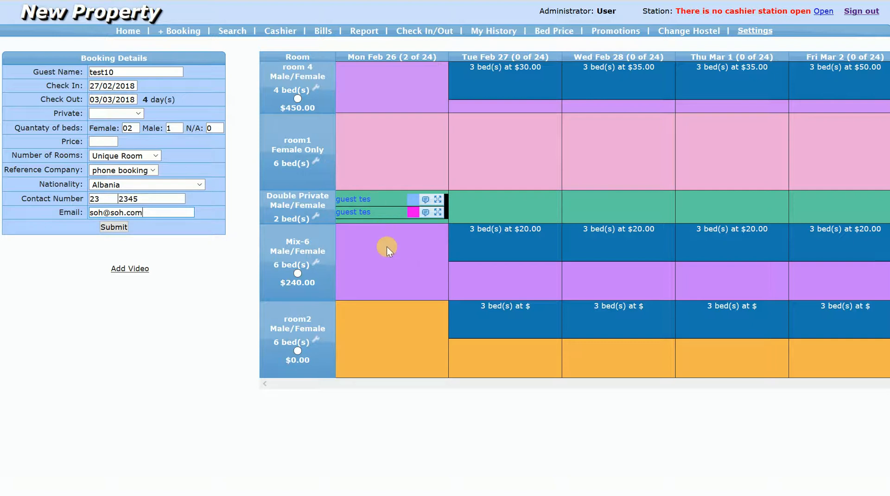
left_click(297, 273)
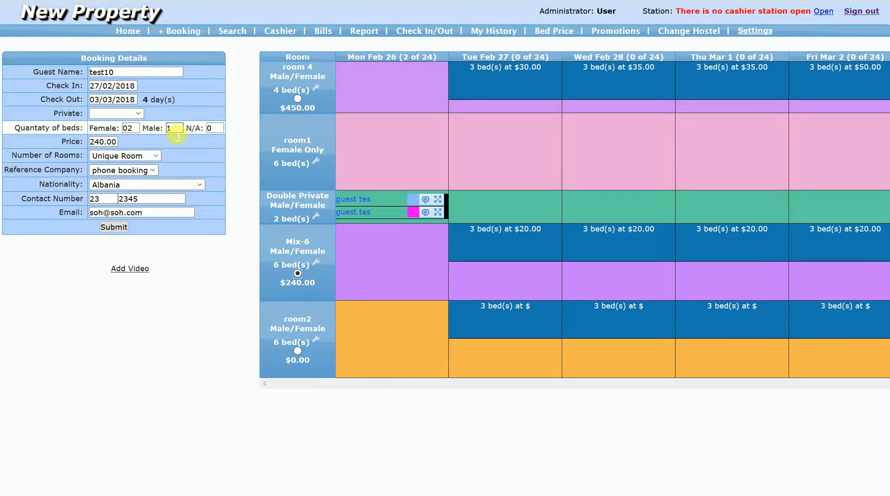
- Change the test10 booking to one female bed and move its check-in date to 26/02/2018
left_click(138, 130)
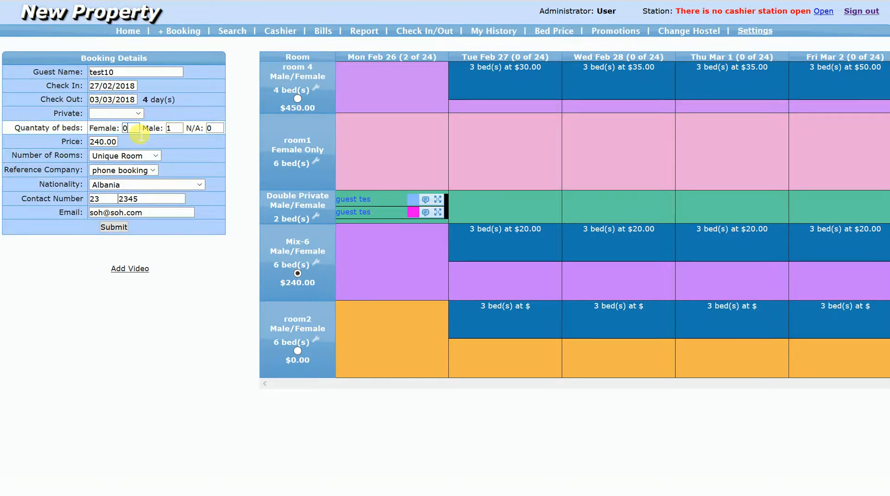
key("Tab")
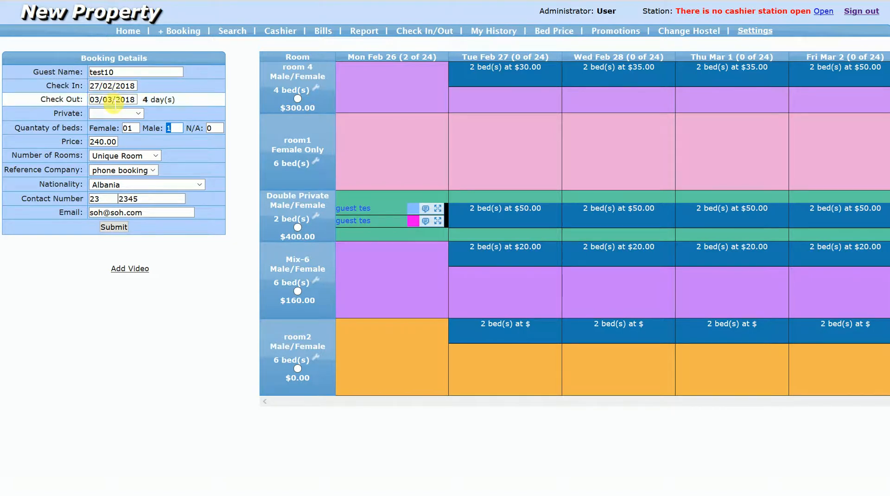
left_click(111, 89)
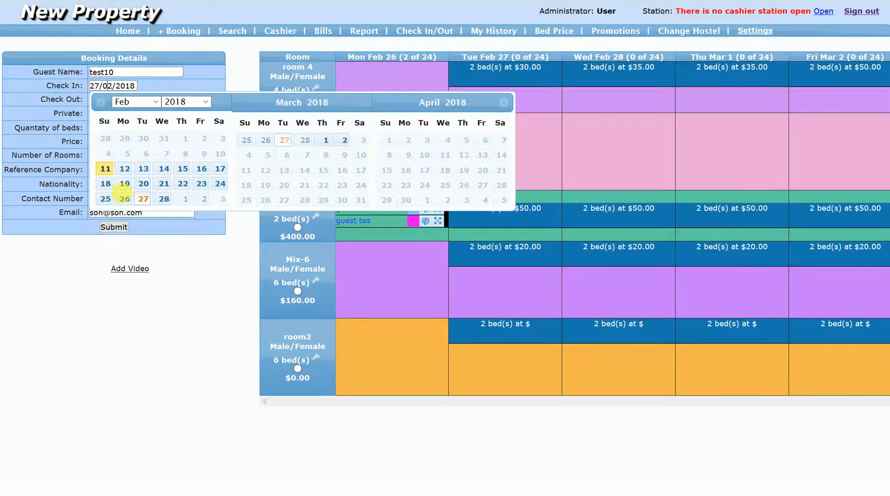
left_click(125, 200)
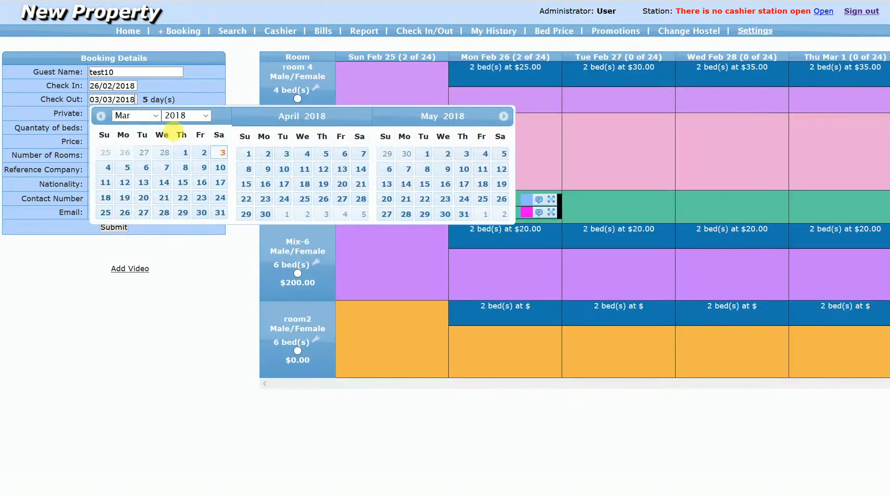
left_click(355, 83)
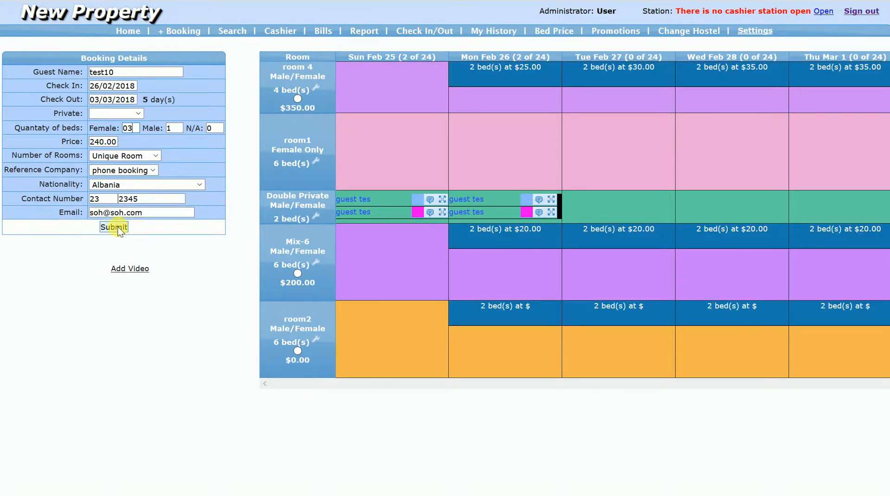
- Try to submit the test10 booking with three female beds
left_click(296, 274)
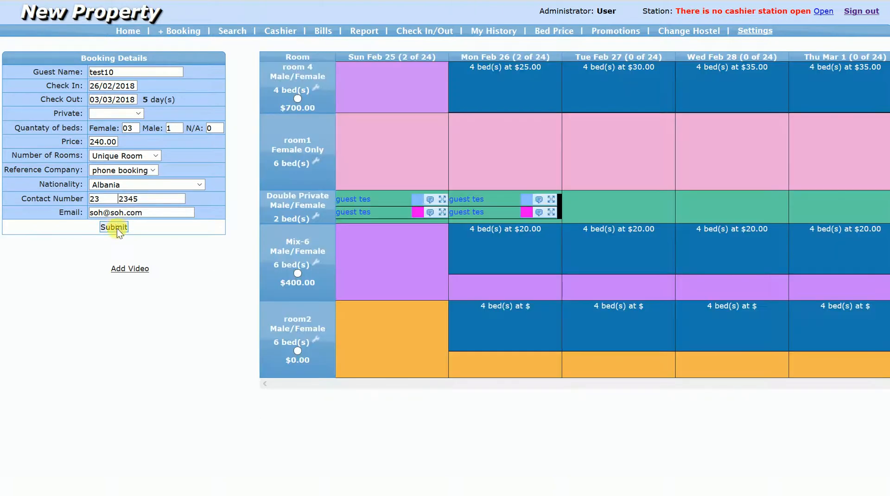
left_click(117, 228)
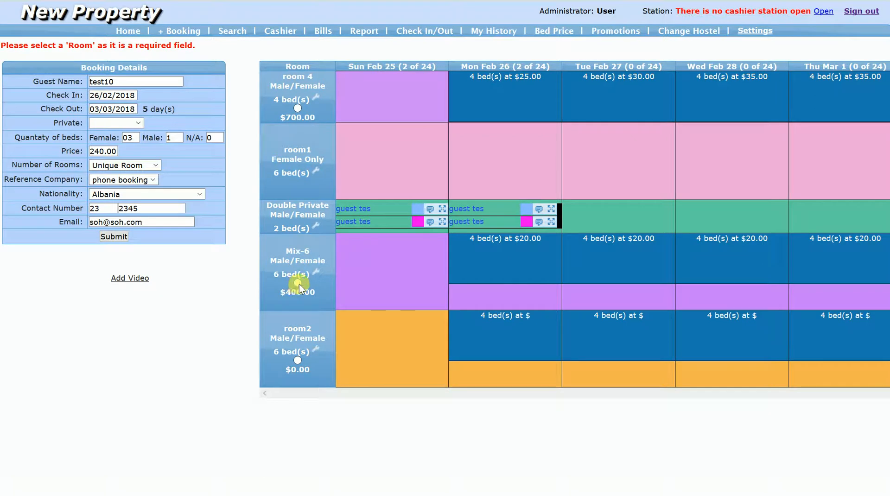
- Set the number of female beds to two in the test10 booking
left_click(138, 142)
type("2")
left_click(154, 211)
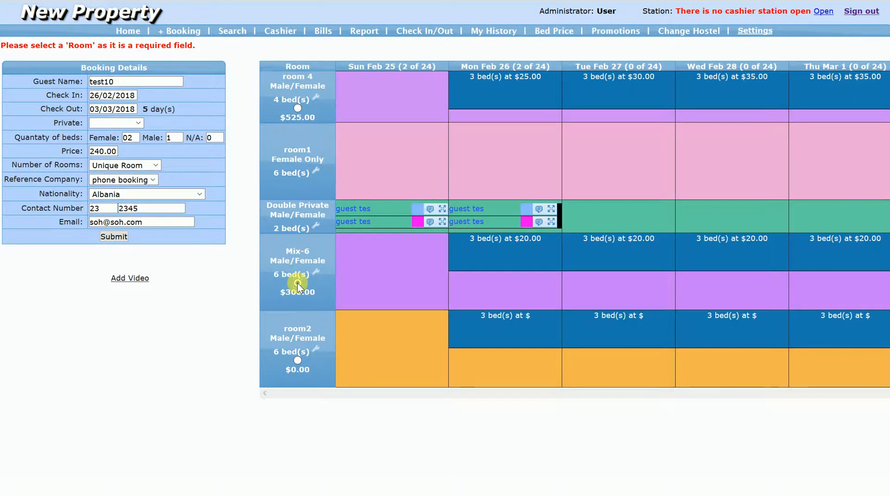
- Select the Mix-6 room, try to submit the booking at the old price, and dismiss the price confirmation
left_click(297, 283)
left_click(123, 237)
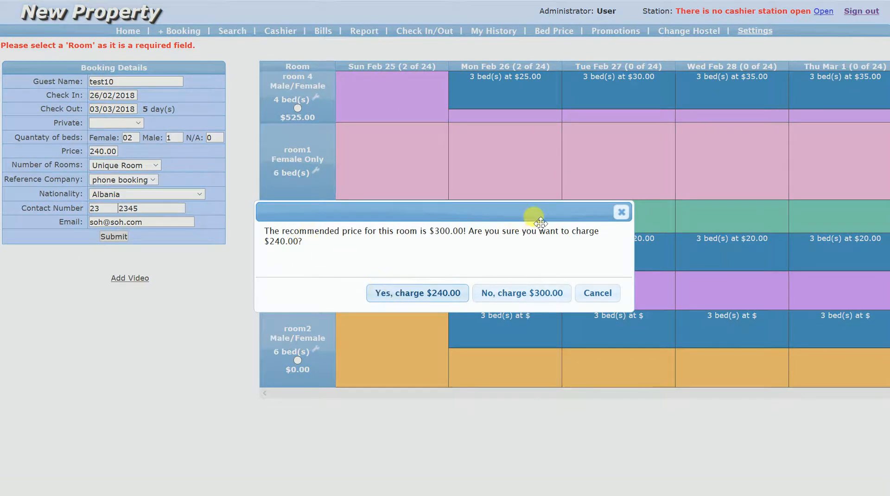
left_click(622, 212)
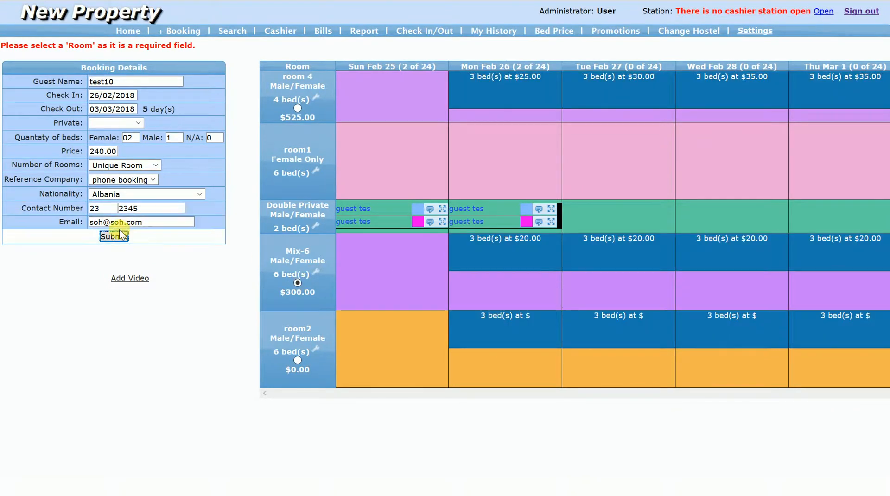
- Switch between room2 and Mix-6, then clear the price and select room 4 to fill it in again
left_click(298, 361)
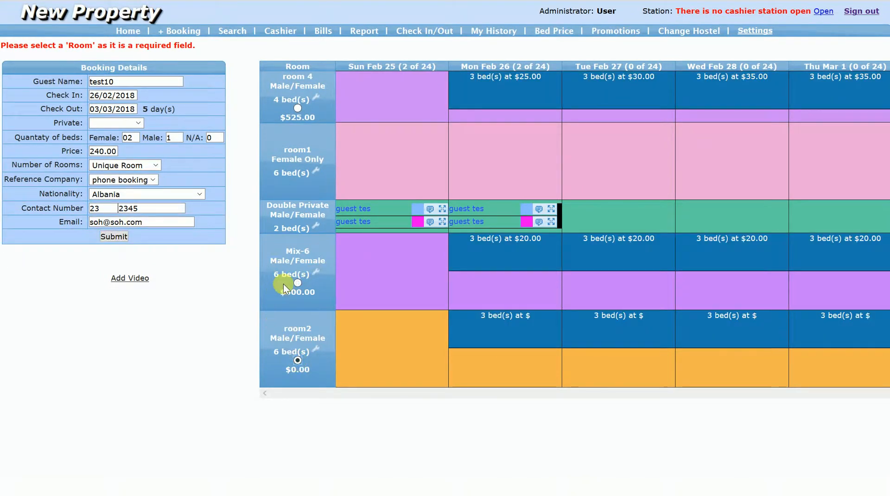
left_click(298, 283)
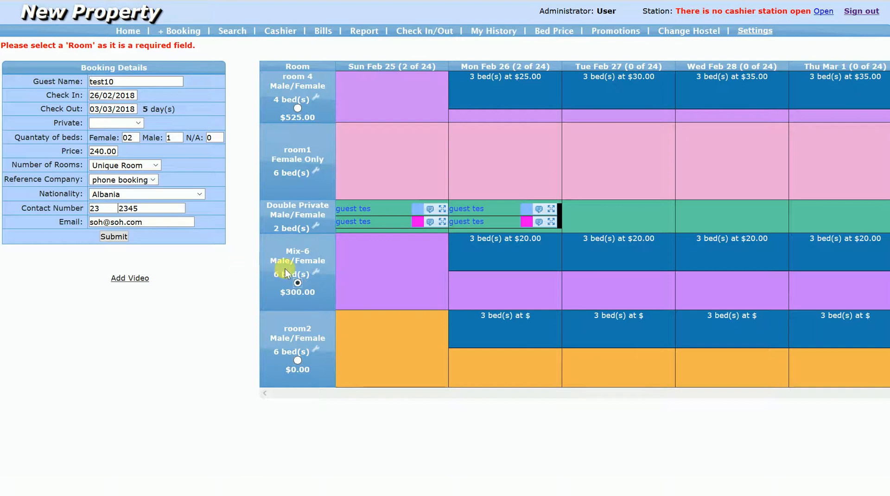
left_click_drag(117, 151, 37, 149)
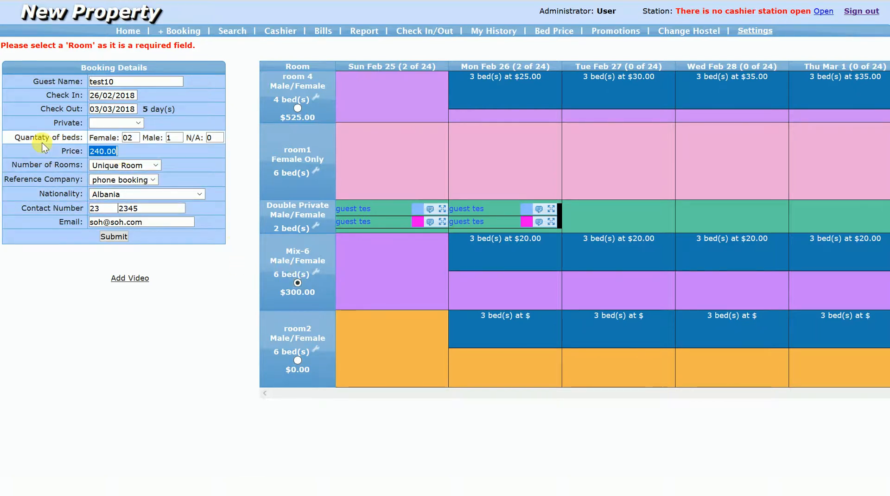
key("BackSpace")
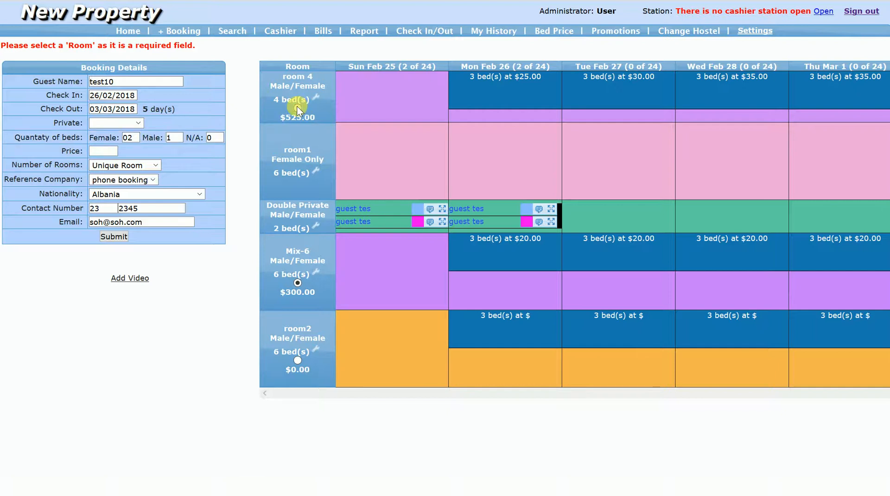
left_click(297, 108)
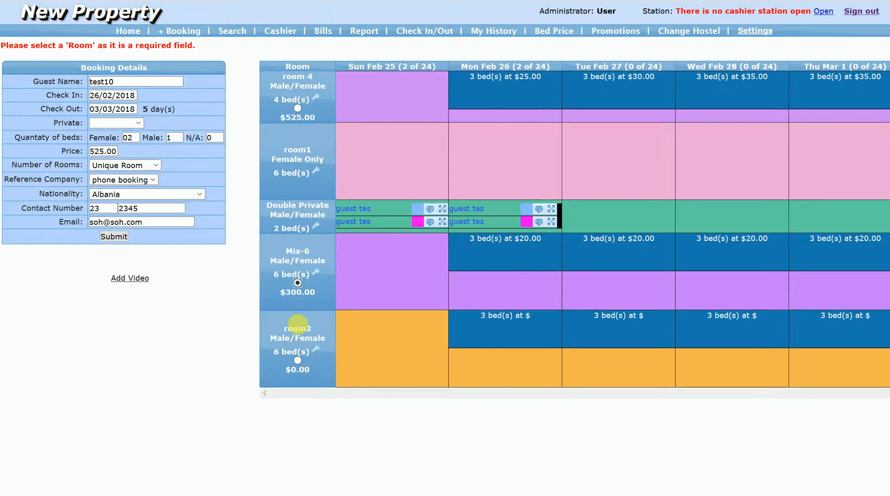
- Clear the price and select room2 so that room's price is filled in
left_click(114, 152)
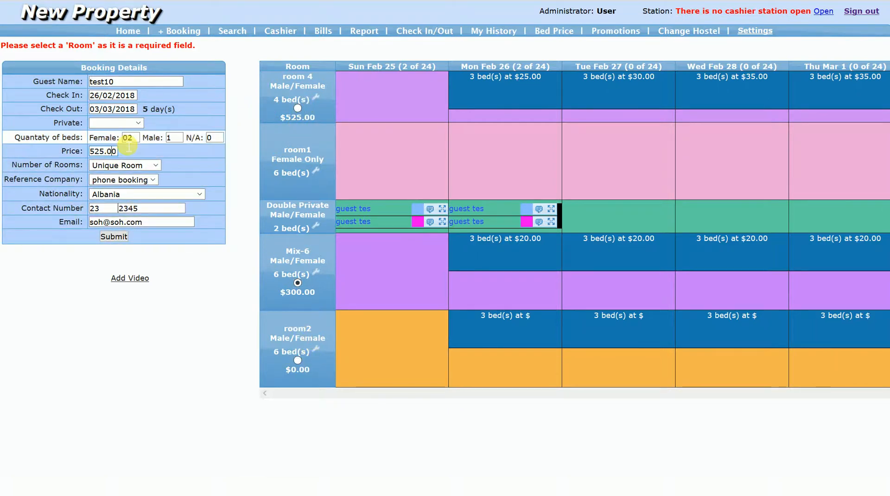
key("ctrl+a")
key("BackSpace")
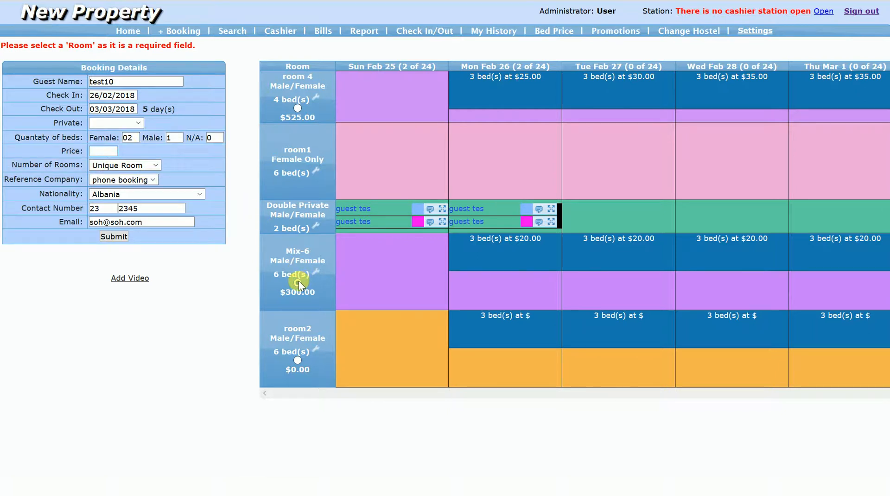
left_click(297, 361)
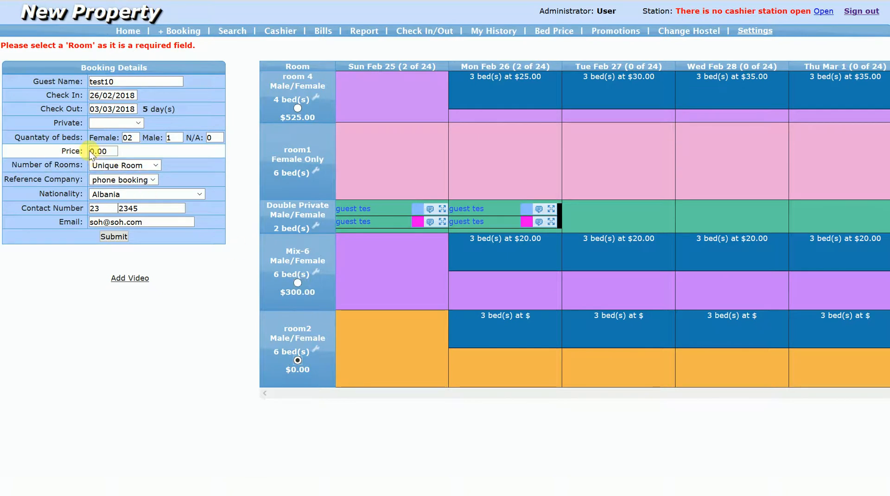
- Clear the price, select Mix-6 to fill in 300.00, and submit the test10 booking
left_click_drag(113, 155, 77, 157)
key("BackSpace")
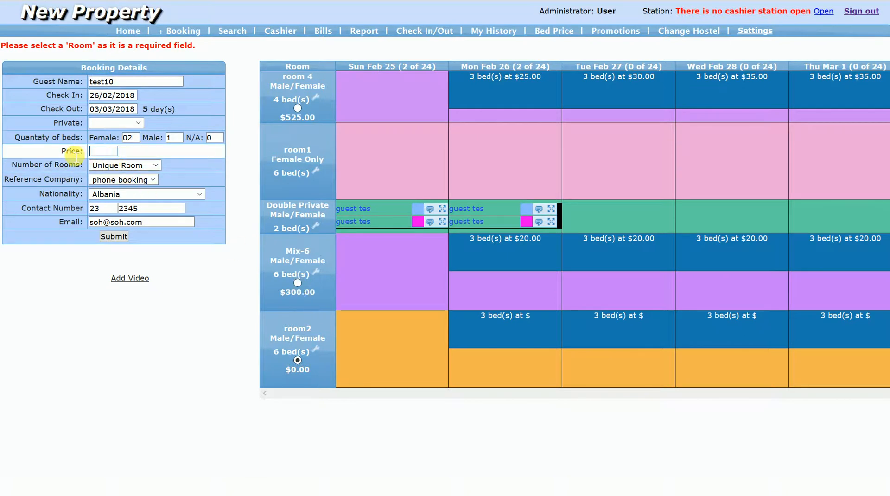
left_click(297, 281)
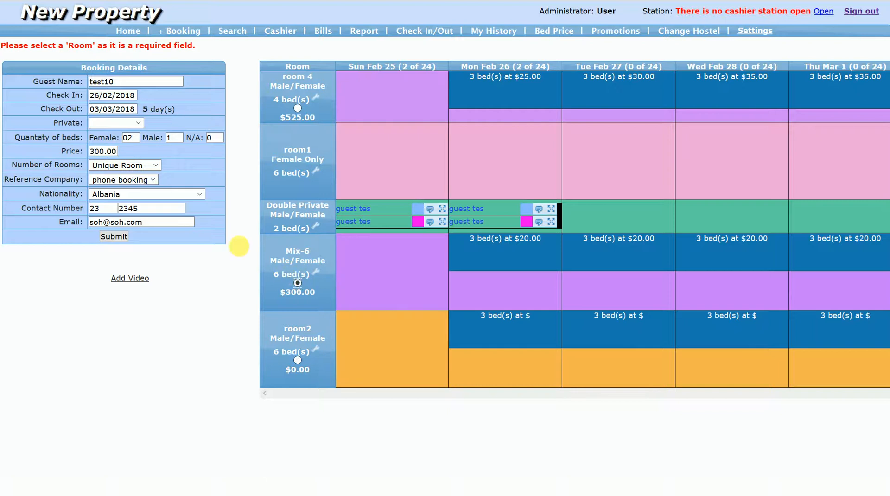
left_click(115, 236)
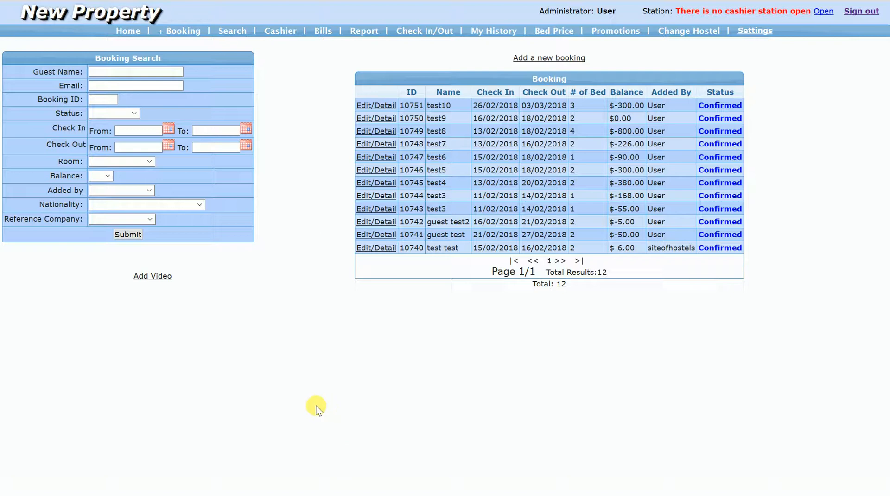
- Start a new booking with check-in on 16/02/2018 and check-out on 19/02/2018
left_click(136, 35)
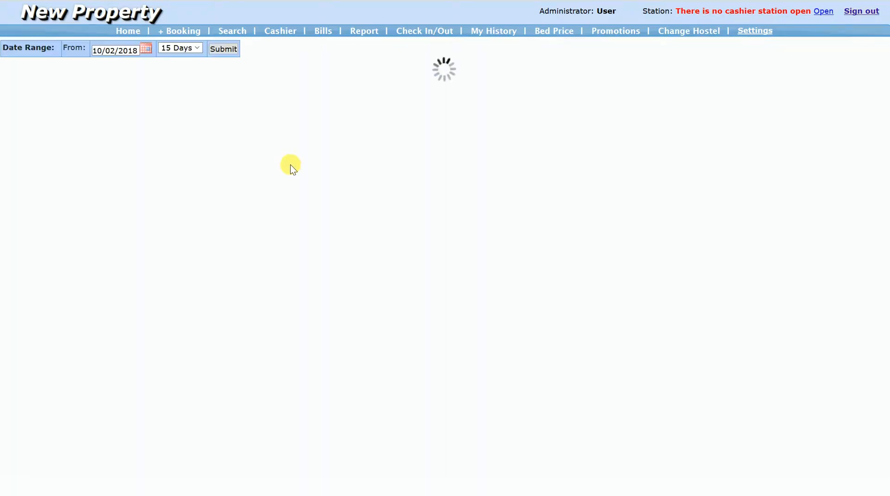
left_click(181, 32)
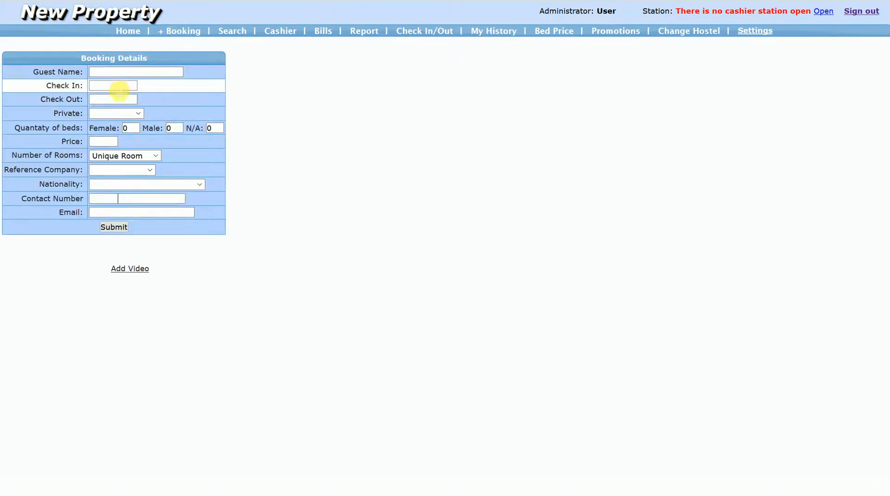
left_click(120, 90)
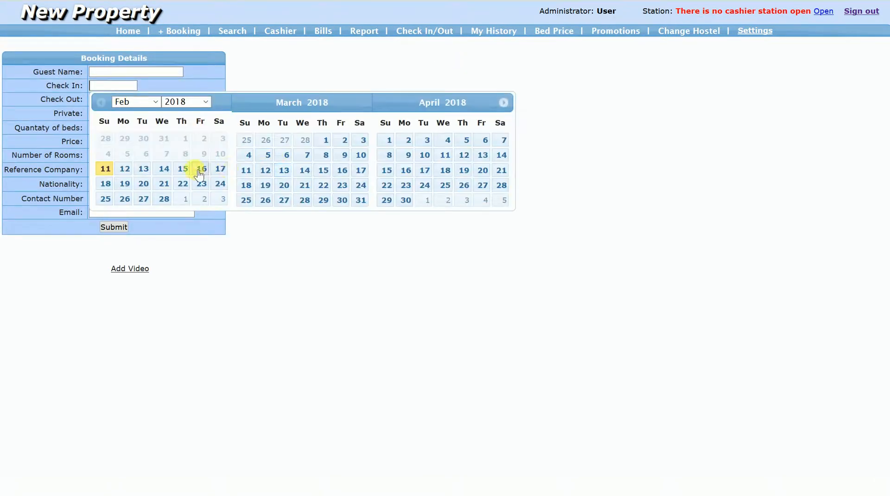
left_click(207, 173)
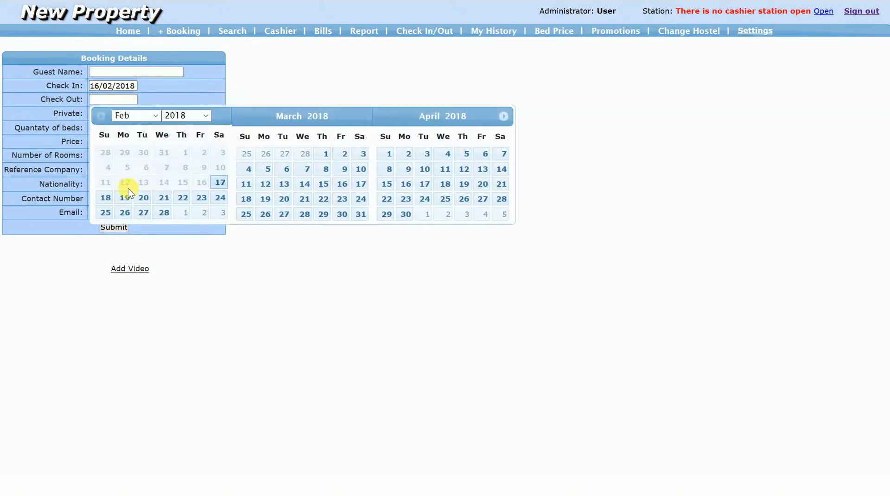
left_click(125, 198)
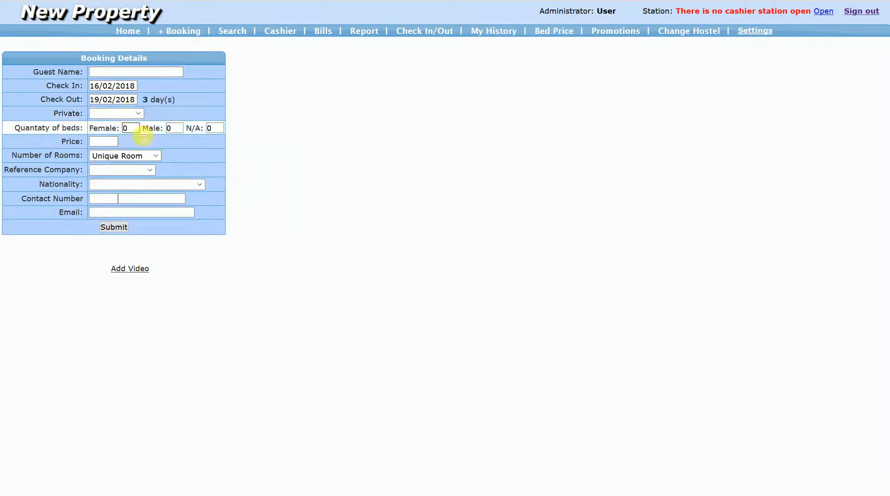
- Request one female bed and set the reference company to email and the nationality to Afghanistan
left_click(134, 129)
left_click(126, 171)
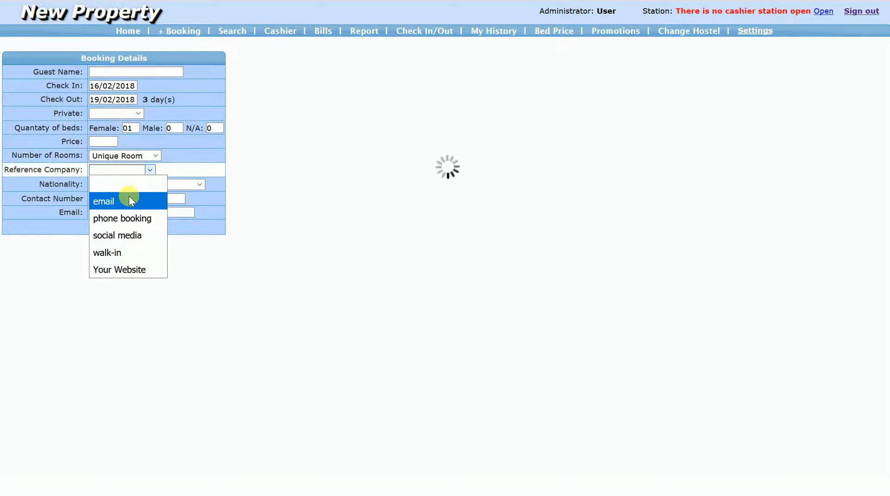
left_click(128, 201)
left_click(131, 184)
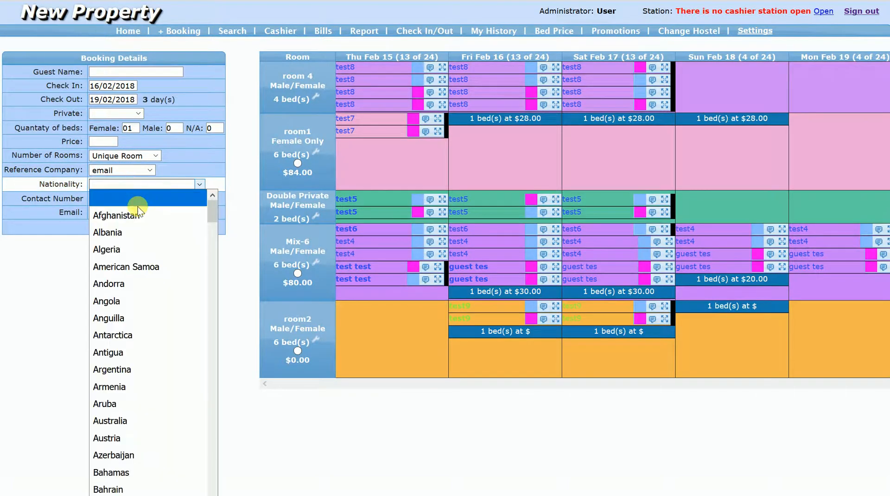
left_click(141, 218)
- Fill in the guest's contact number and e-mail address in the booking details
left_click(110, 199)
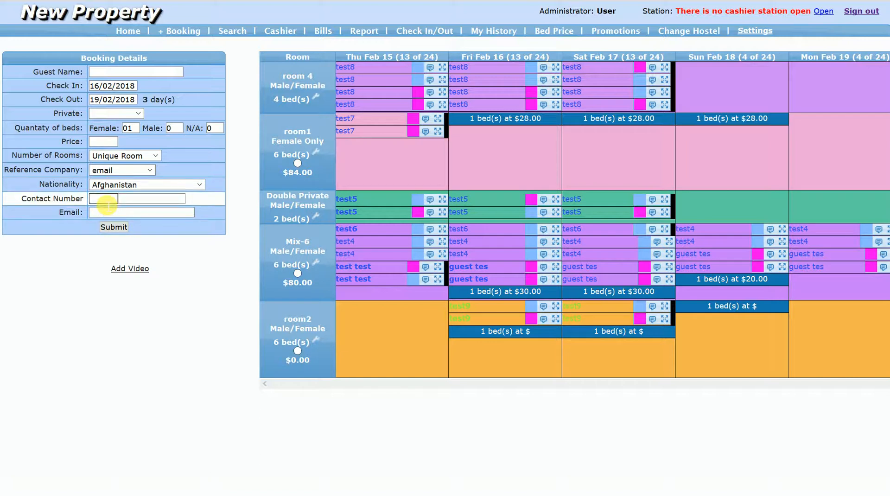
type("234")
type("2345")
left_click(108, 214)
type("soh@soh.com")
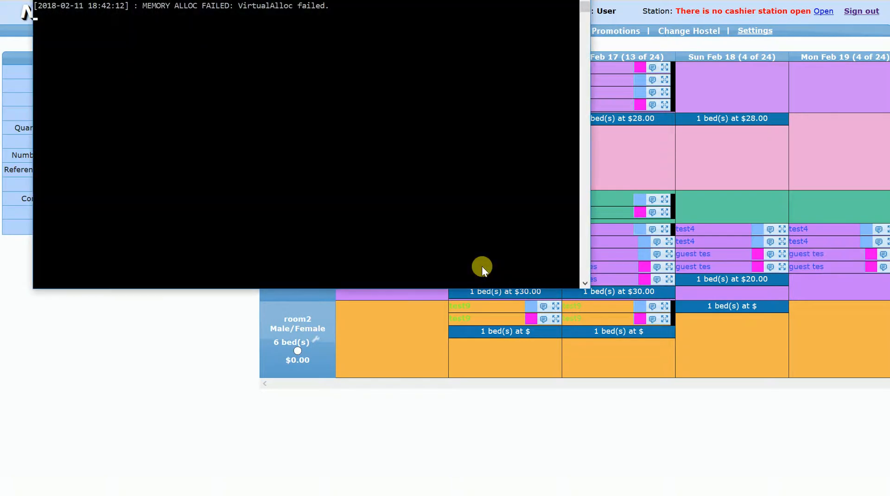
- Select the Mix-6 room, try to submit the booking without a guest name, and dismiss the alert
left_click(621, 174)
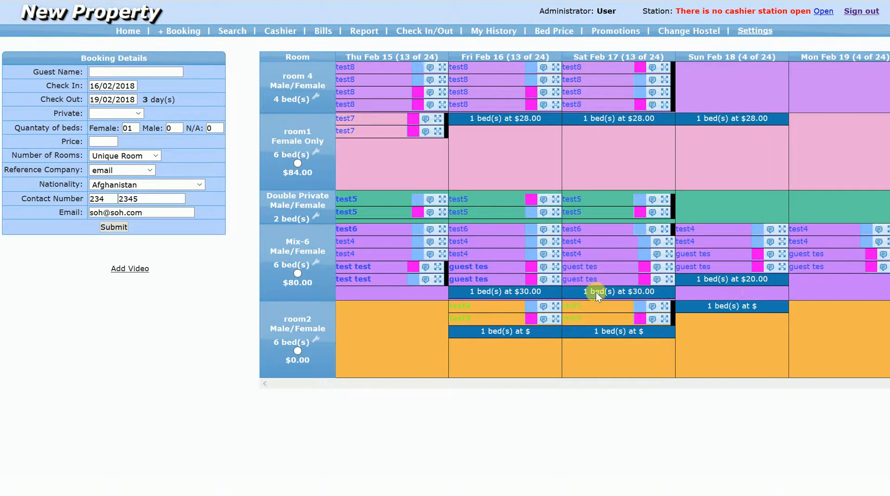
left_click(297, 273)
left_click(114, 227)
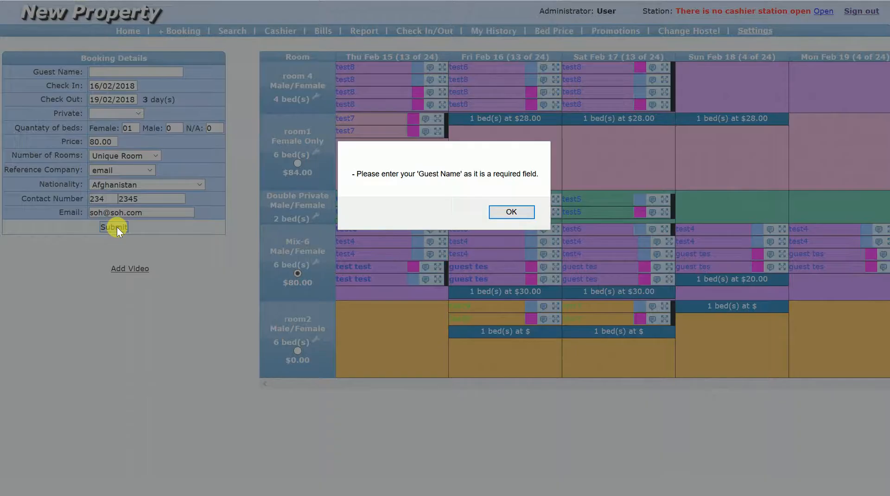
left_click(508, 212)
- Enter test12 as the guest name and submit the booking
left_click(164, 76)
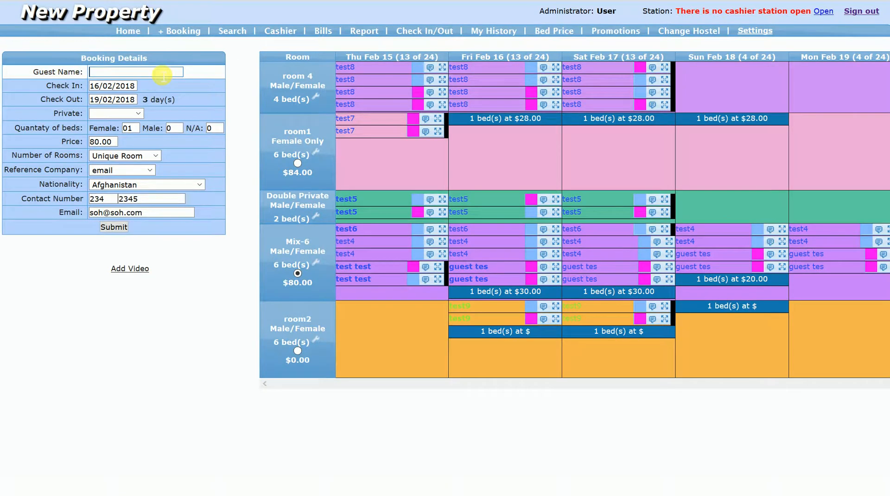
type("test11")
key("BackSpace")
left_click(114, 226)
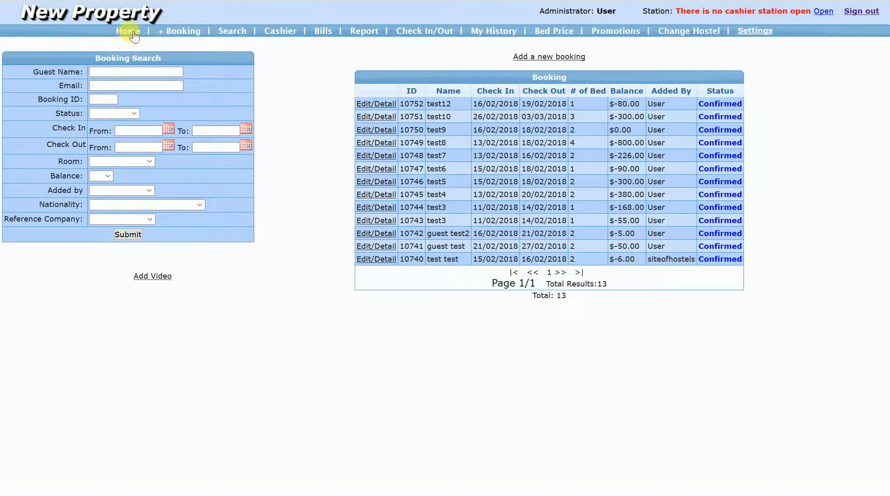
- Start another new booking and enter test13 as the guest name
left_click(183, 31)
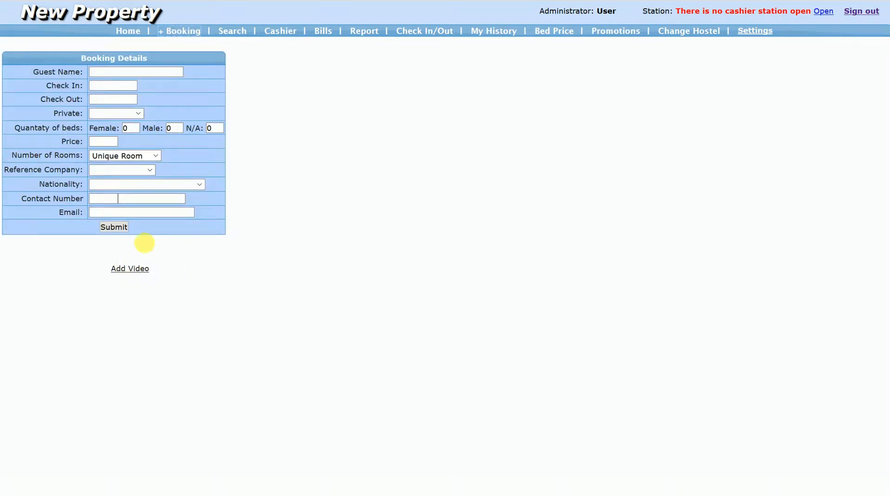
left_click(128, 87)
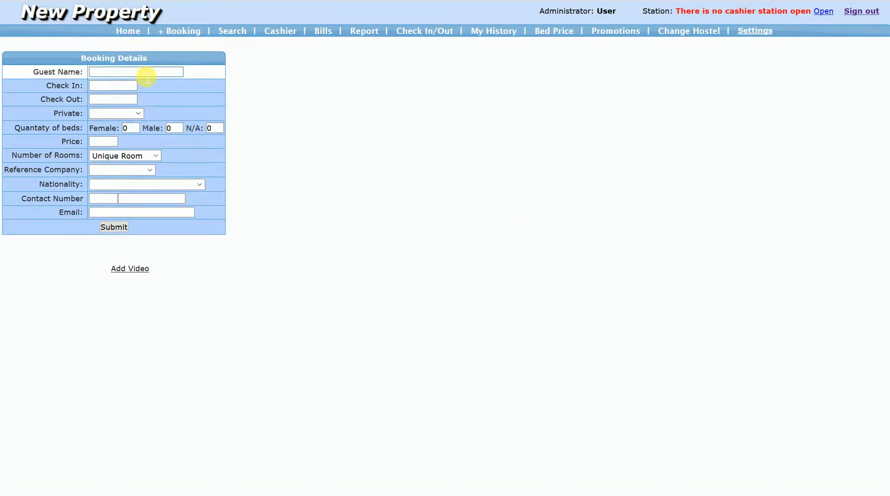
type("test12")
key("BackSpace")
type("3")
- Set the test13 booking's check-in to 13/02/2018 and check-out to 19/02/2018
left_click(136, 88)
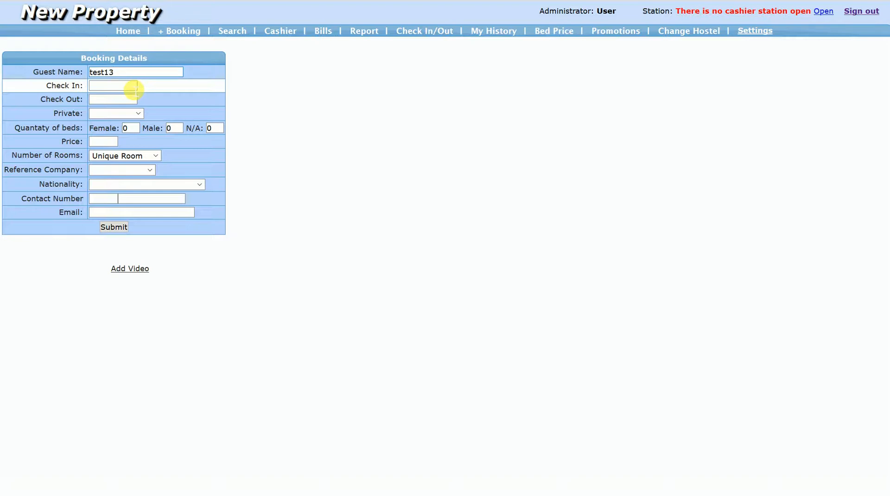
left_click(134, 89)
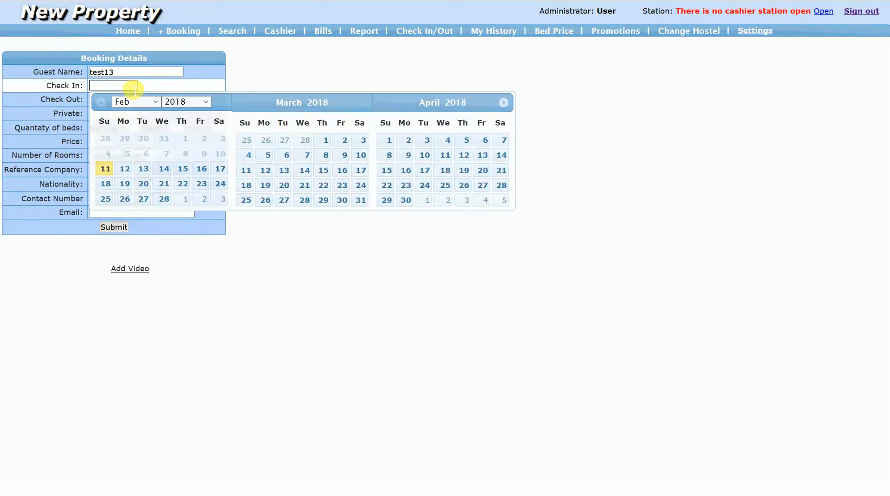
left_click(144, 170)
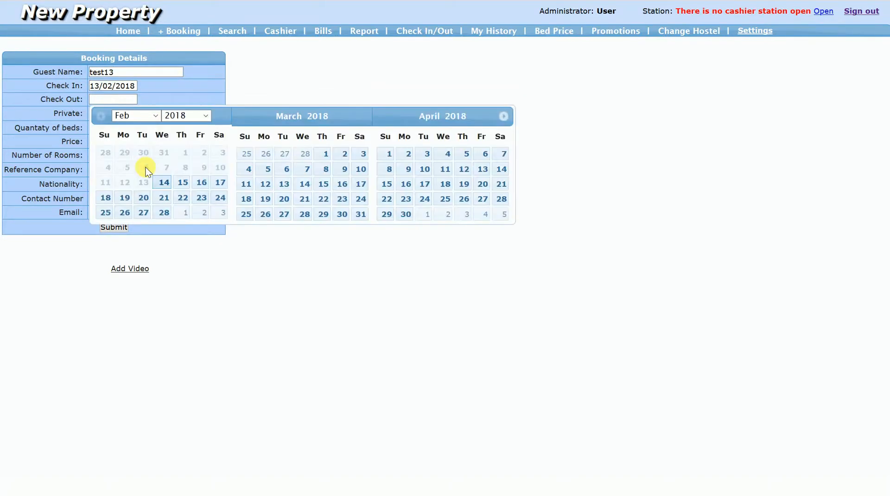
left_click(124, 198)
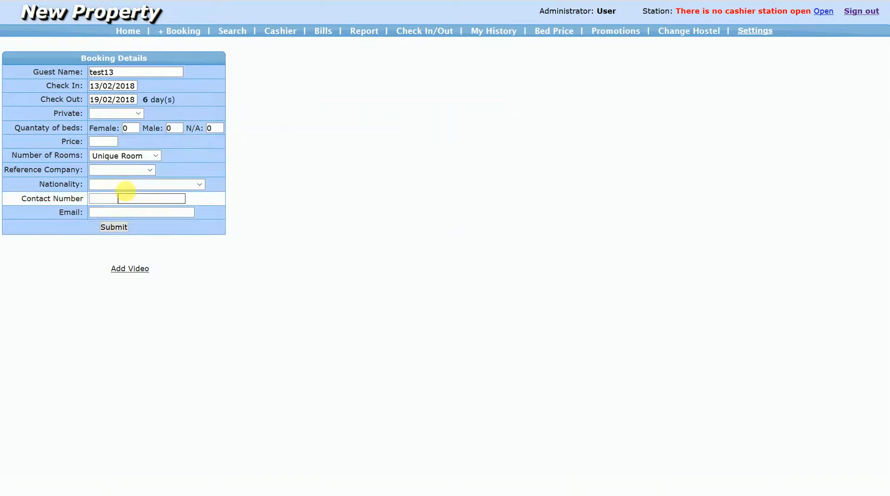
- Leave the private option blank and request one female bed and one male bed
left_click(139, 114)
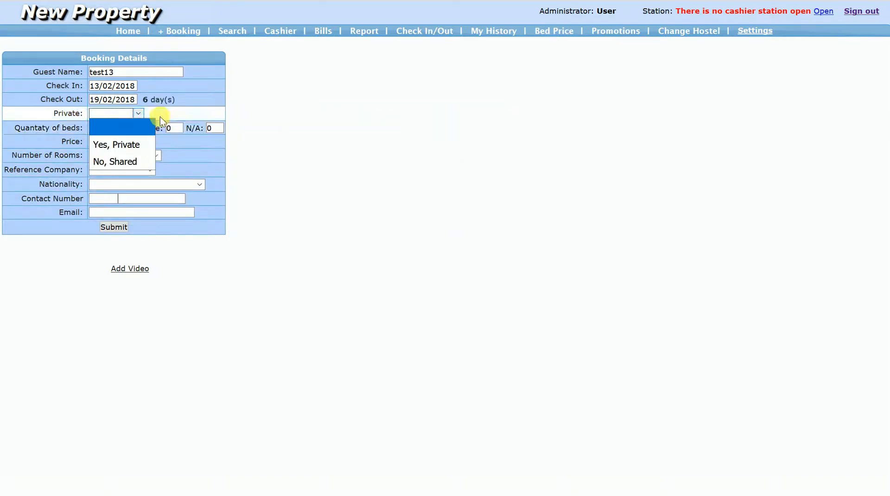
left_click(145, 134)
left_click(140, 132)
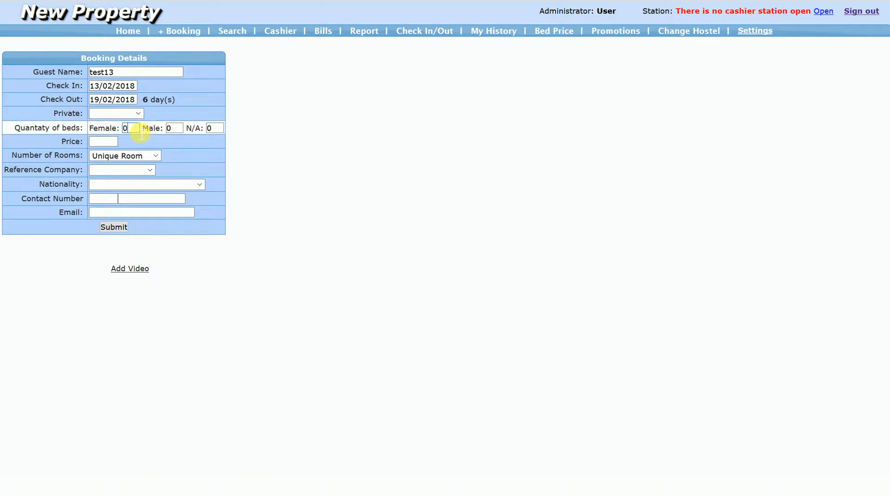
type("1")
key("Tab")
type("1")
key("Tab")
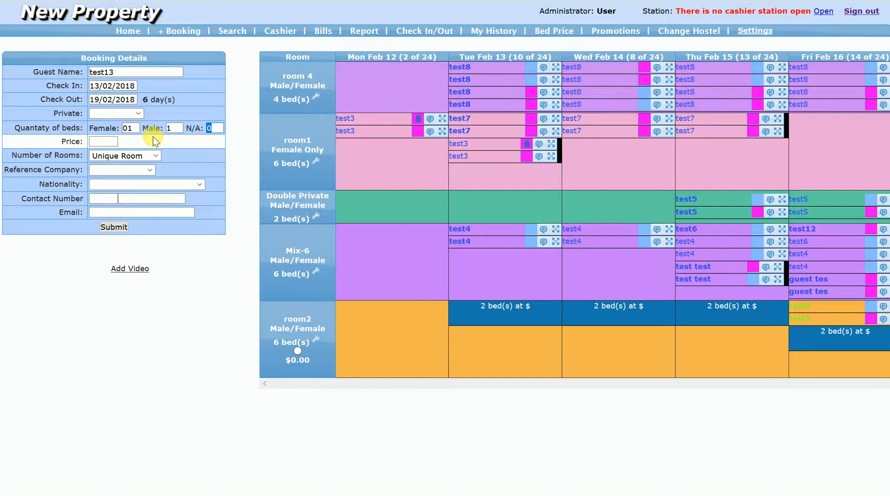
- Set the reference company to phone booking and the nationality to Afghanistan
left_click(138, 170)
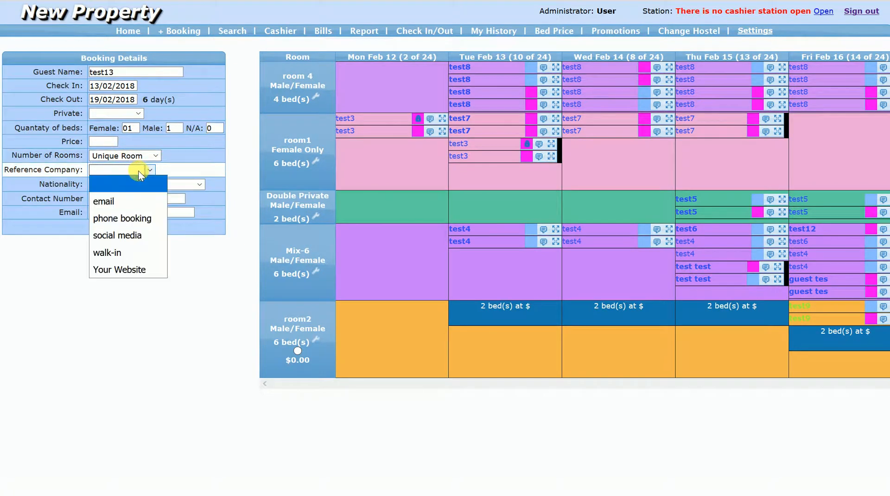
left_click(135, 220)
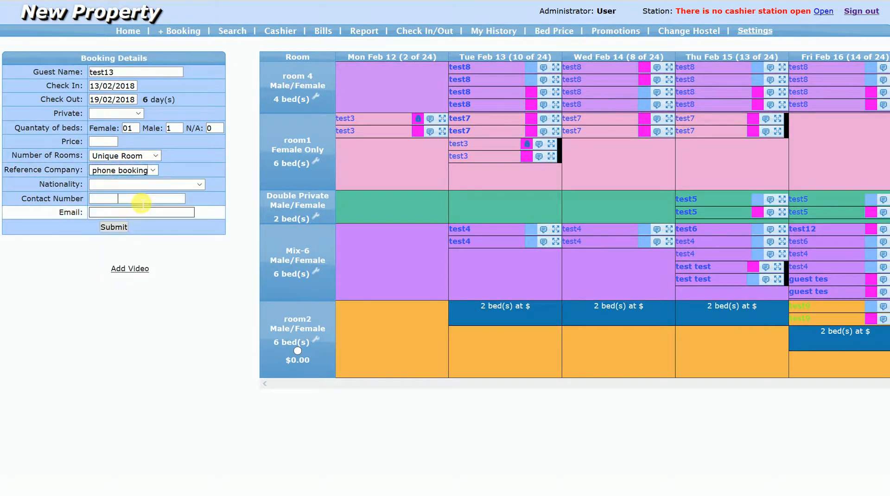
left_click(138, 184)
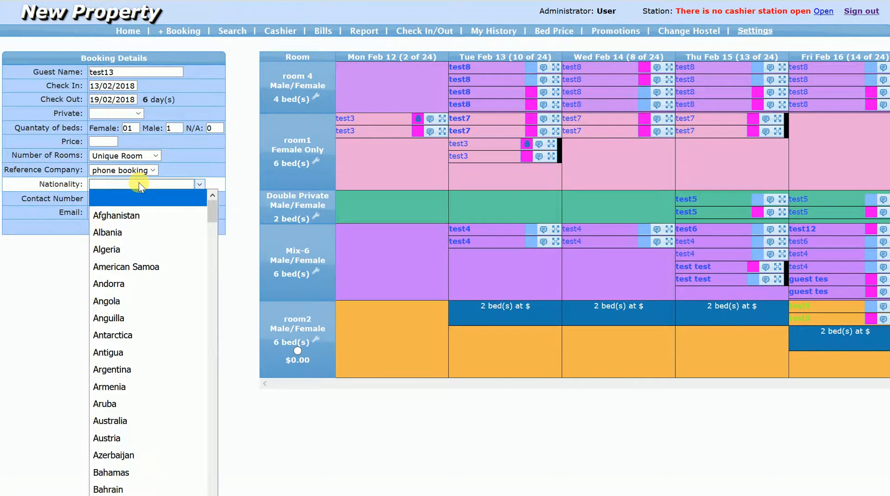
left_click(131, 214)
- Enter the contact number and e-mail address for the test13 booking
left_click(114, 202)
type("234")
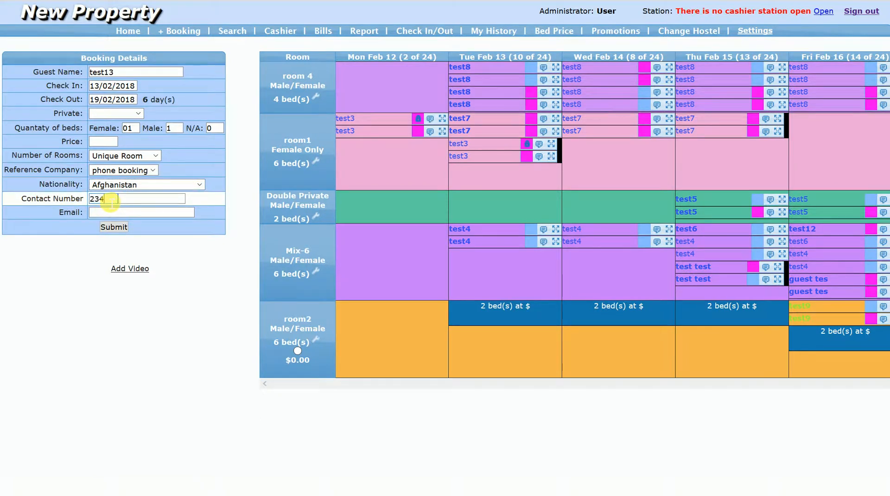
key("Tab")
type("2345")
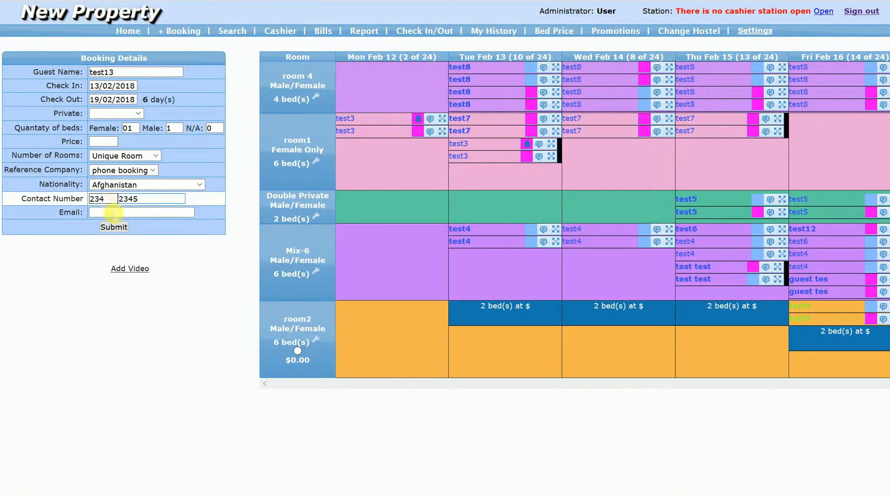
left_click(118, 215)
type("so")
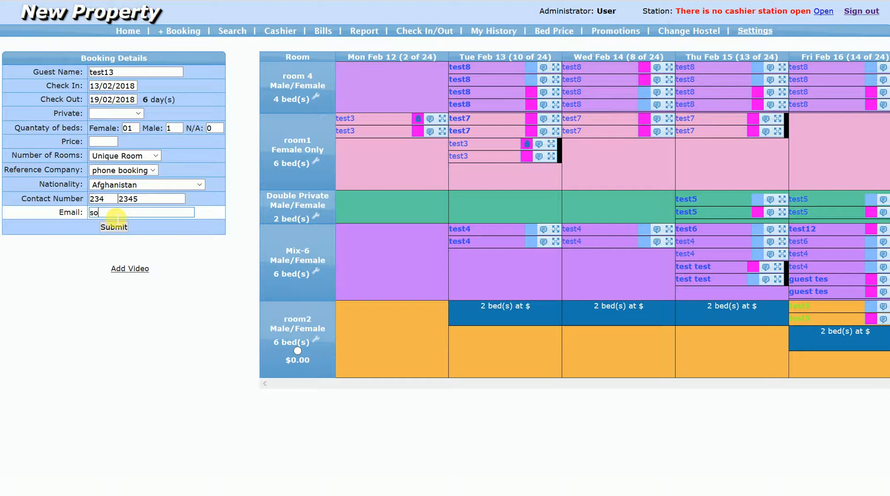
type("h@soh.com")
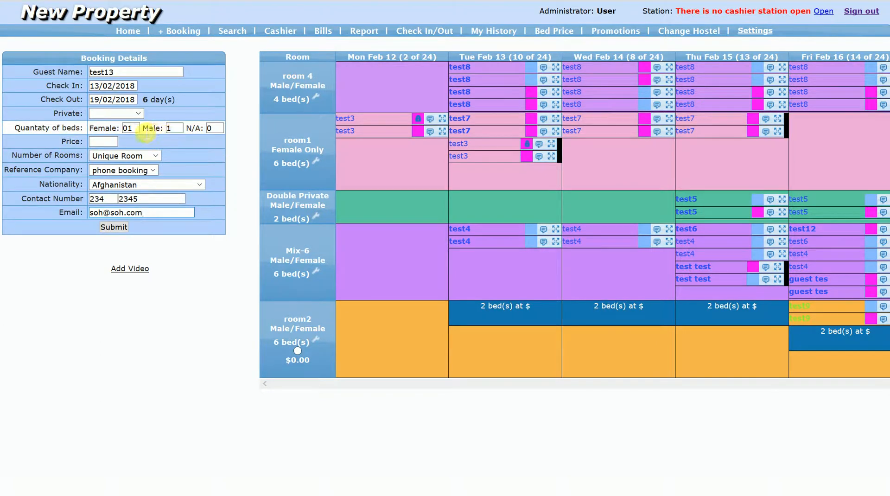
- Select room2, set the price to 100, and submit the test13 booking
left_click(297, 351)
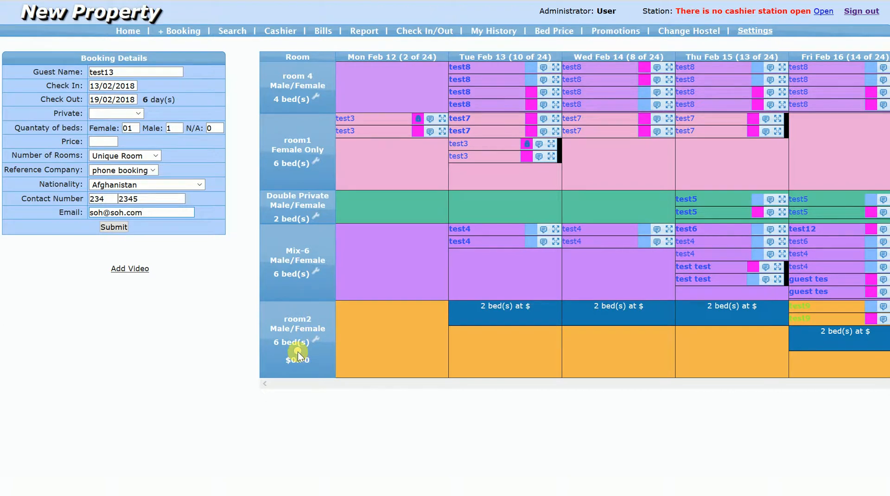
left_click(115, 143)
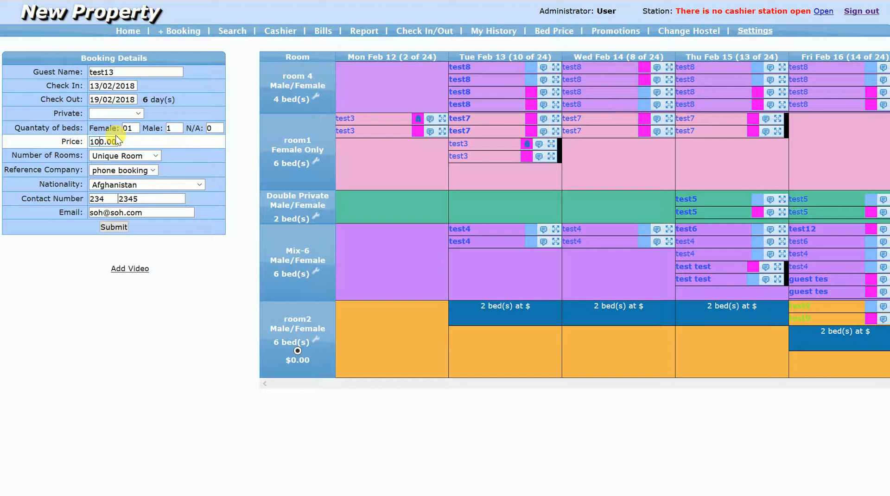
left_click(114, 227)
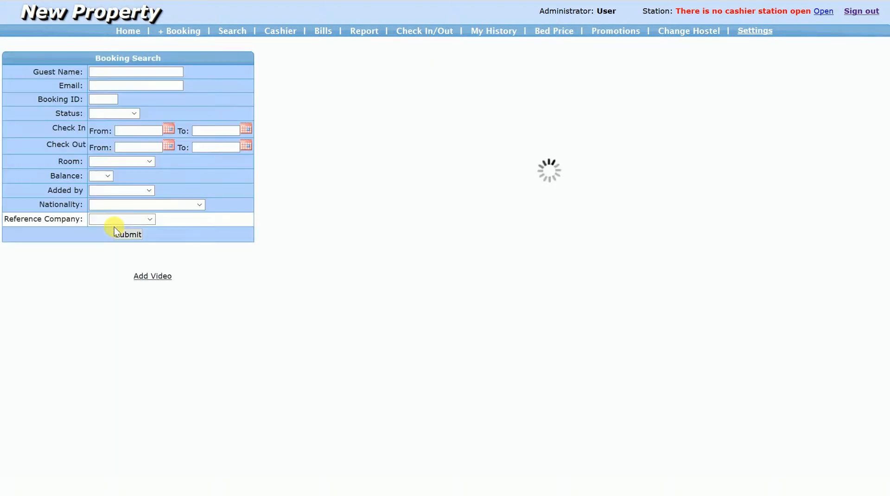
- Open the form for adding a video and examine its name, source and URL fields
left_click(158, 277)
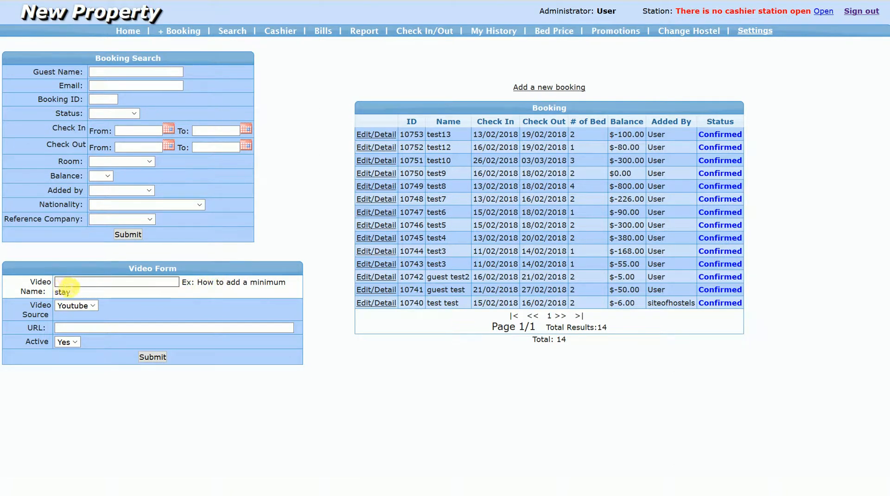
left_click(70, 286)
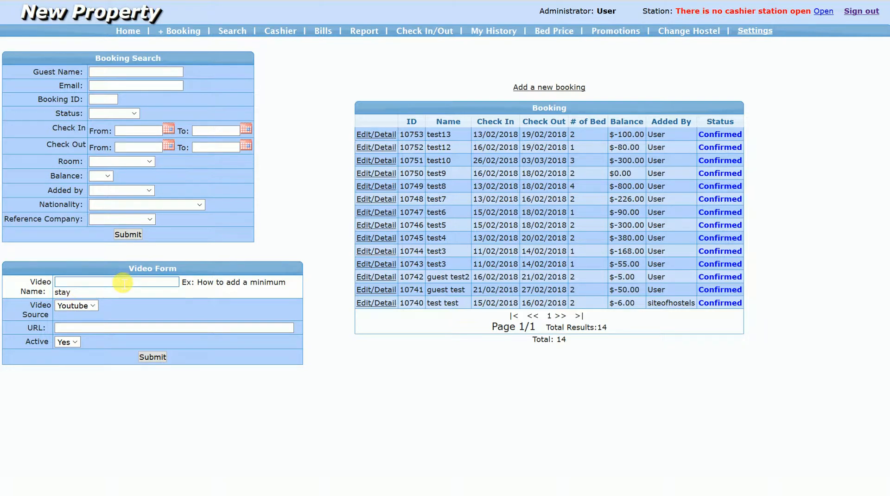
left_click(103, 332)
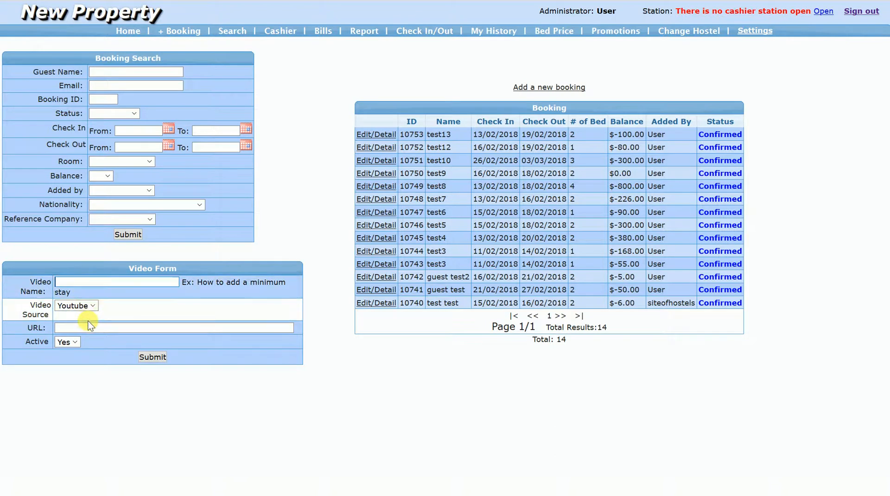
- Browse the bed price page and the settings for booking page, reference companies, user types, permissions, hostels, rooms and users
left_click(754, 31)
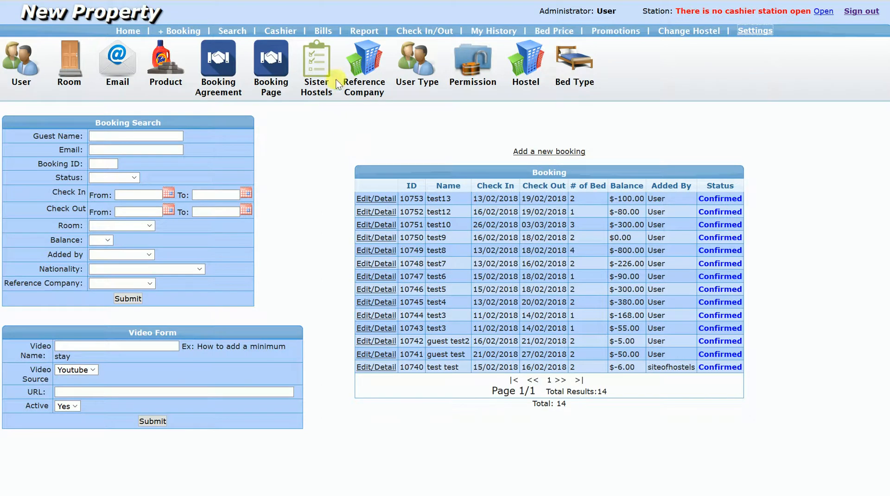
left_click(128, 352)
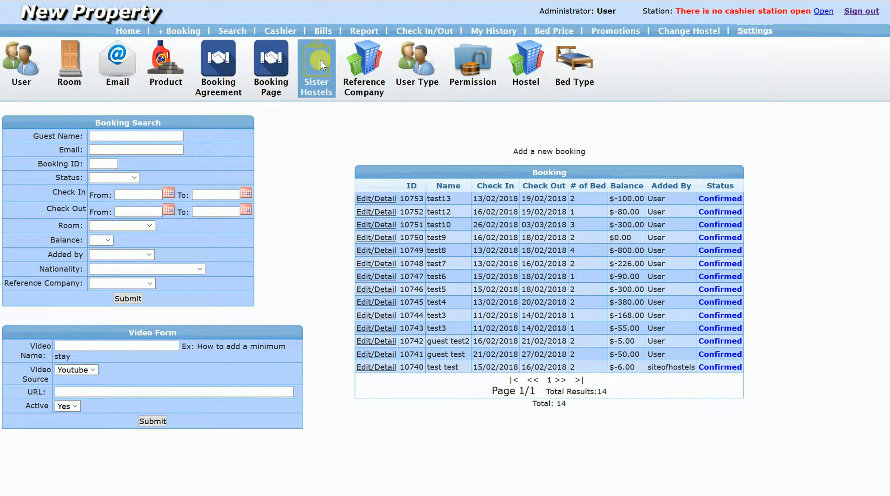
left_click(559, 31)
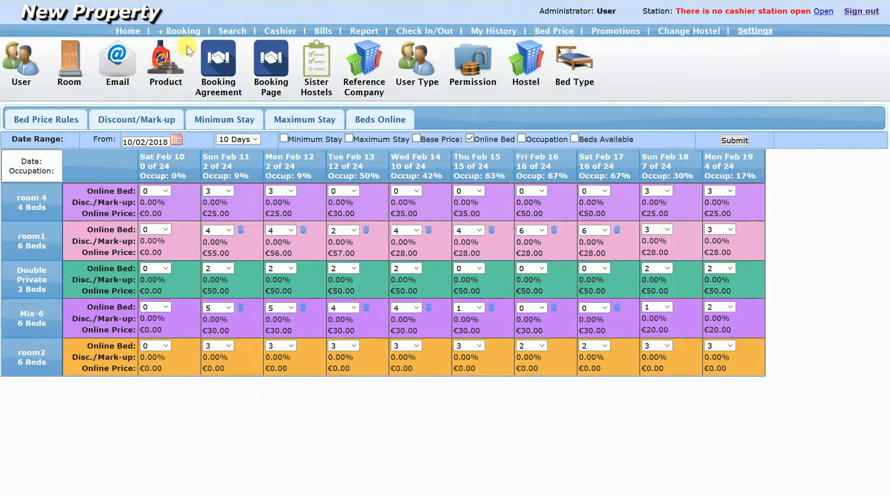
left_click(271, 61)
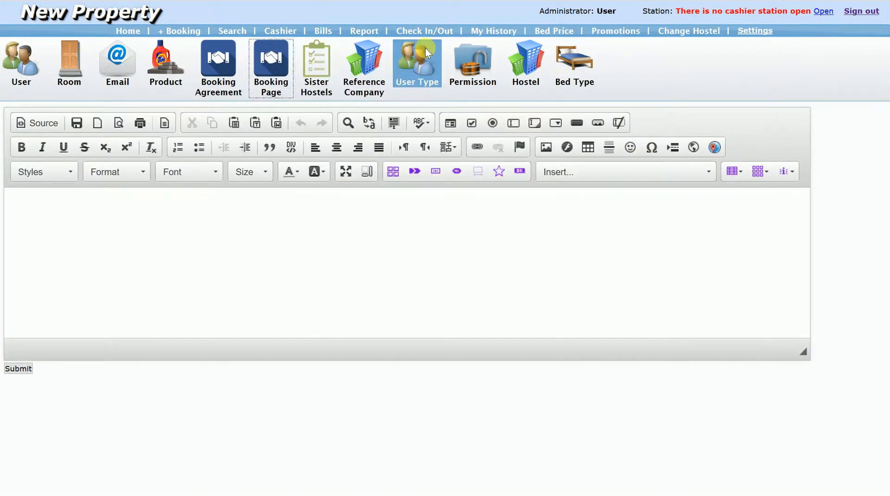
left_click(364, 66)
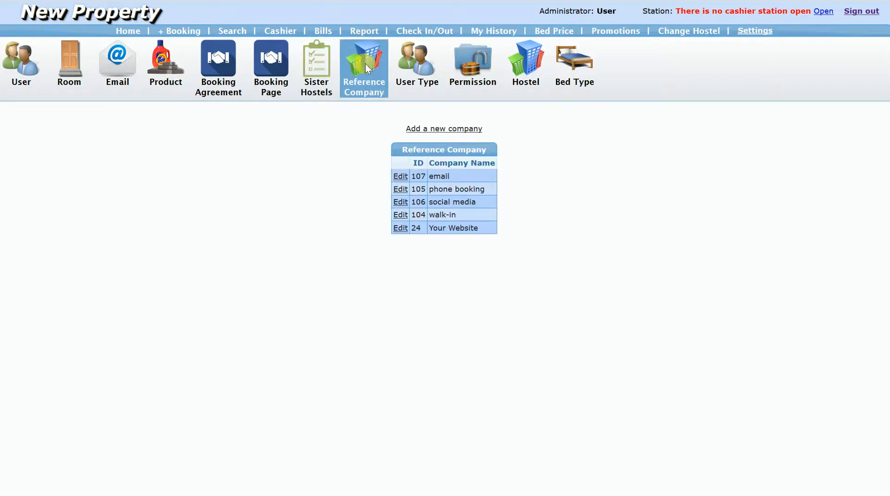
left_click(407, 63)
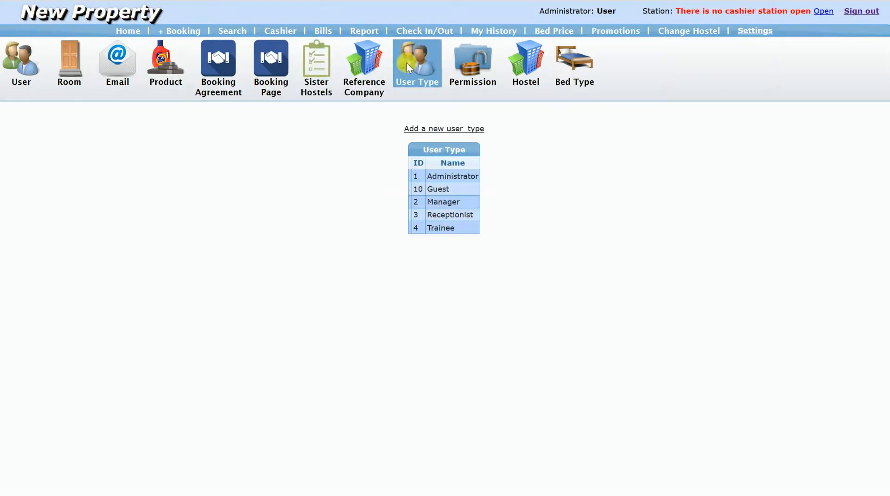
left_click(465, 61)
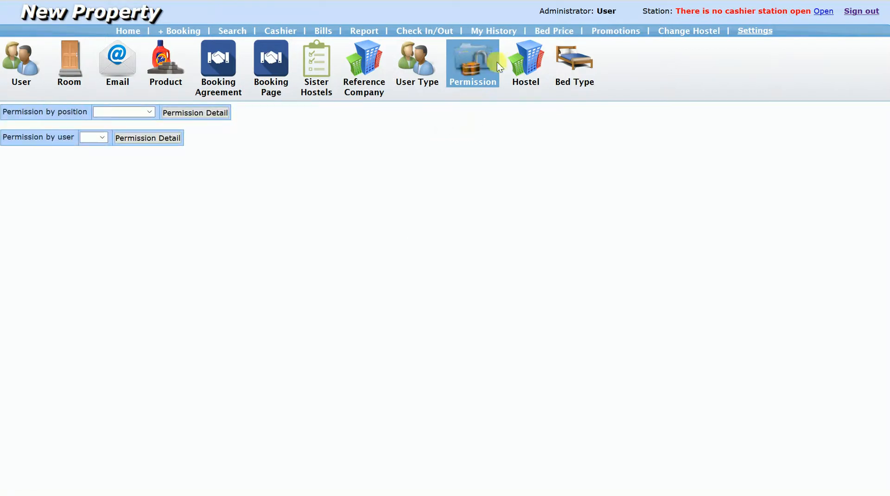
left_click(523, 65)
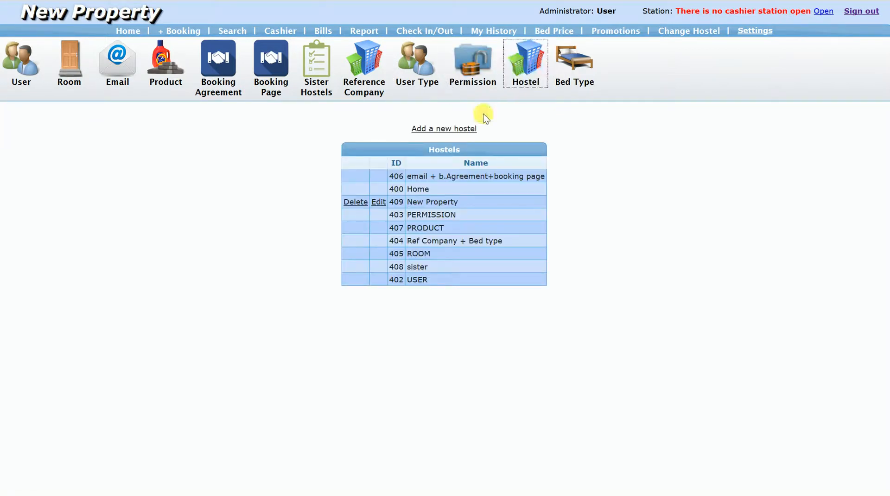
left_click(73, 63)
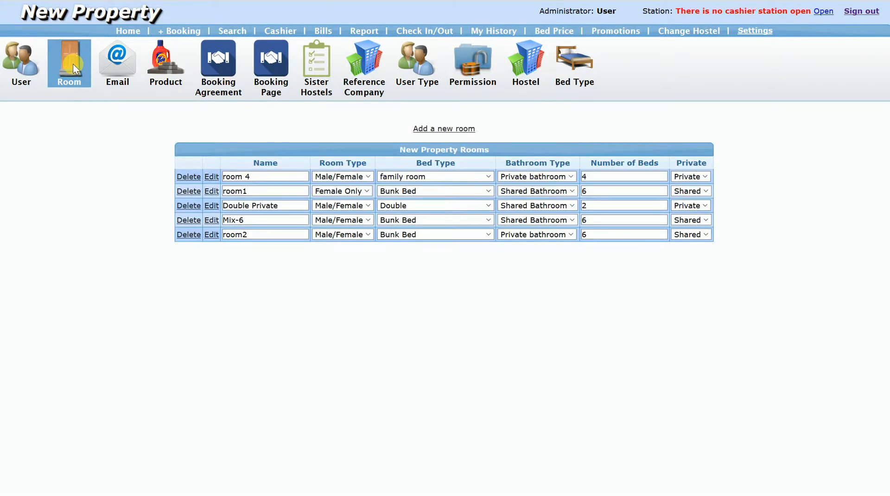
left_click(15, 64)
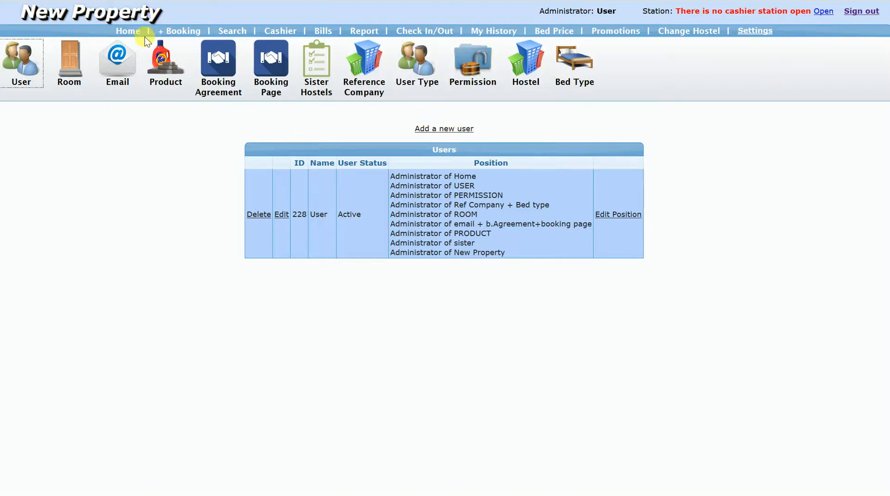
- Start a new booking from the booking calendar, open its add-video form, and examine the source, URL and active fields
left_click(133, 32)
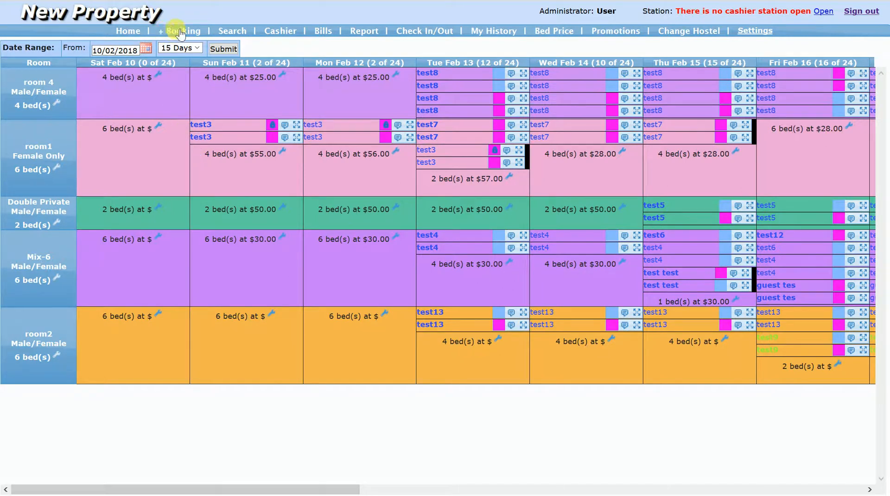
left_click(180, 33)
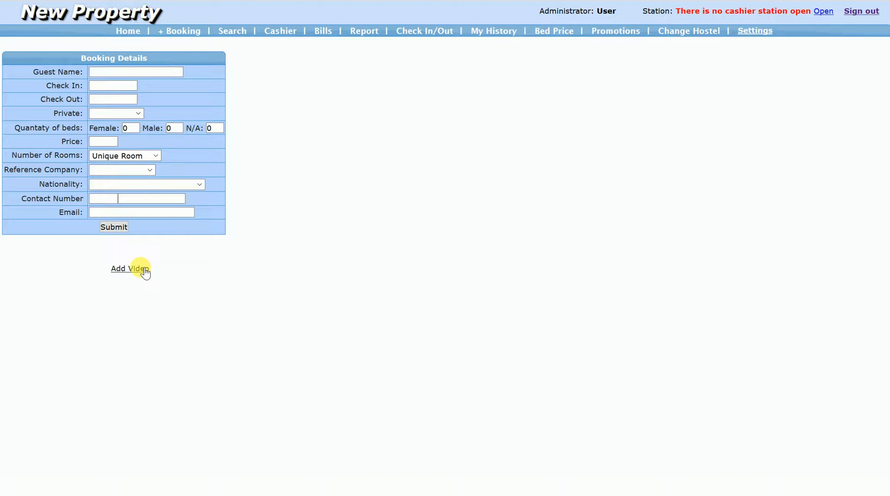
left_click(142, 269)
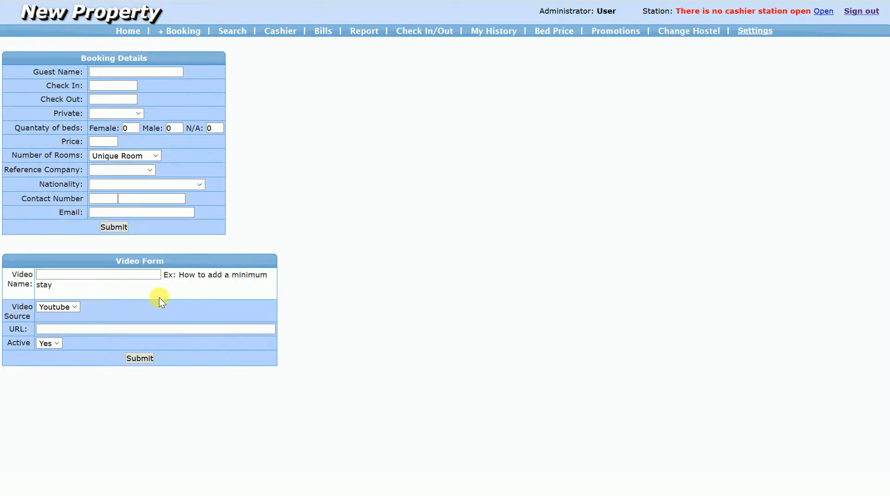
left_click(73, 307)
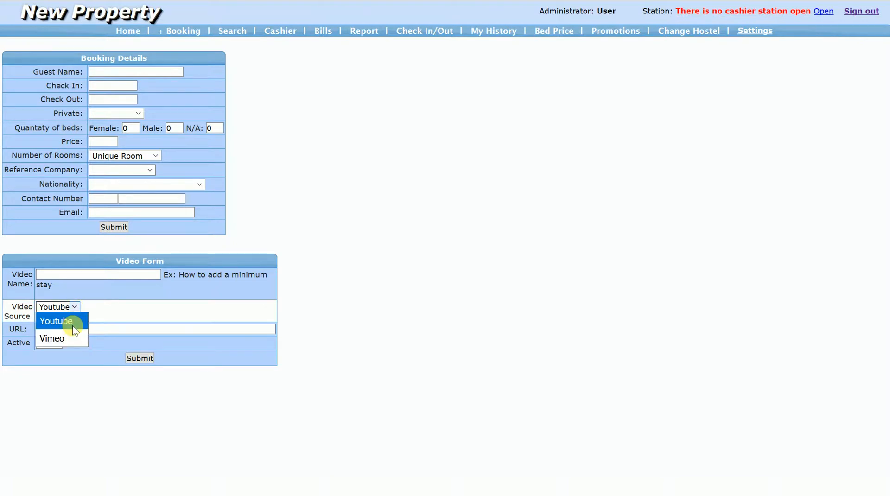
left_click(74, 314)
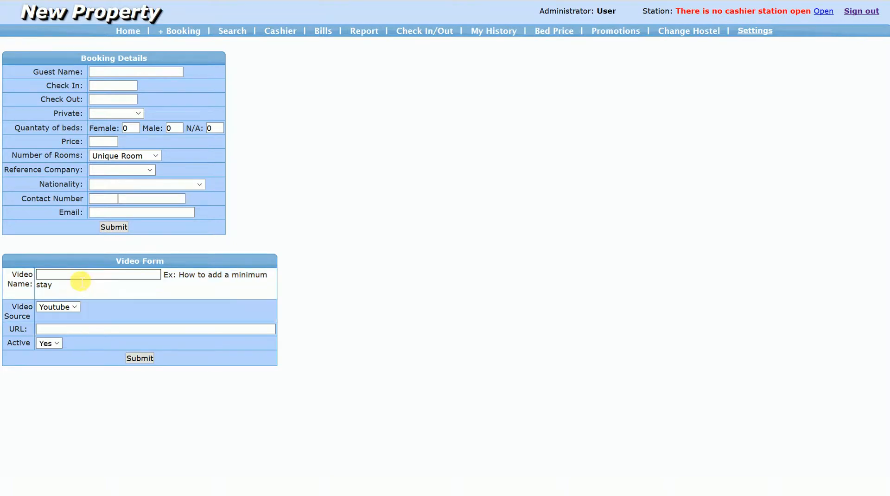
left_click(79, 330)
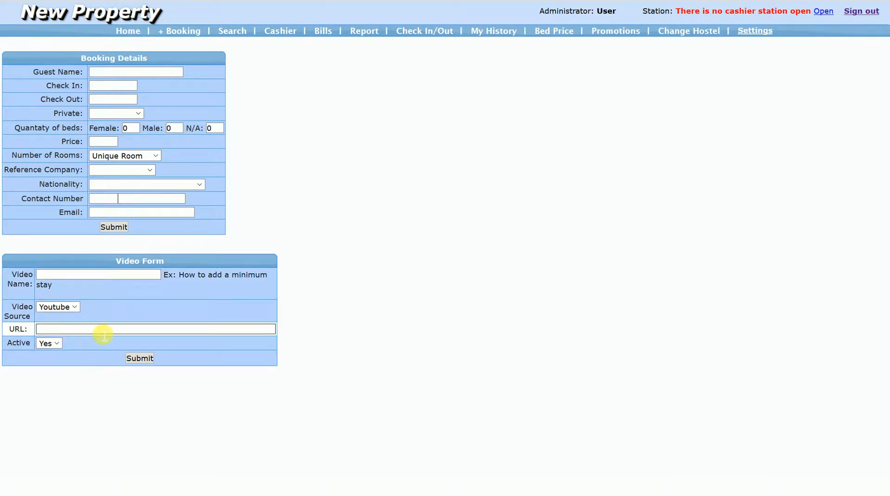
left_click(59, 344)
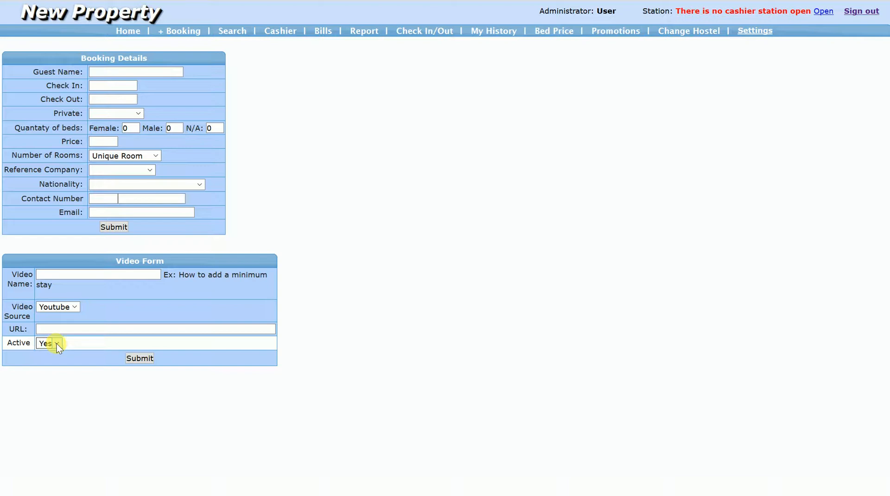
left_click(140, 358)
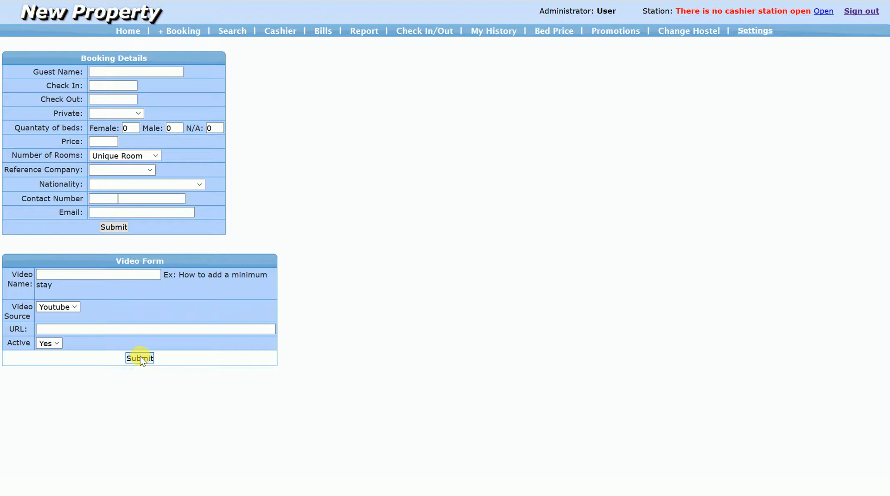
- Enter test14 as the guest name and set the stay from 22/02/2018 to 24/02/2018
left_click(126, 74)
type("test")
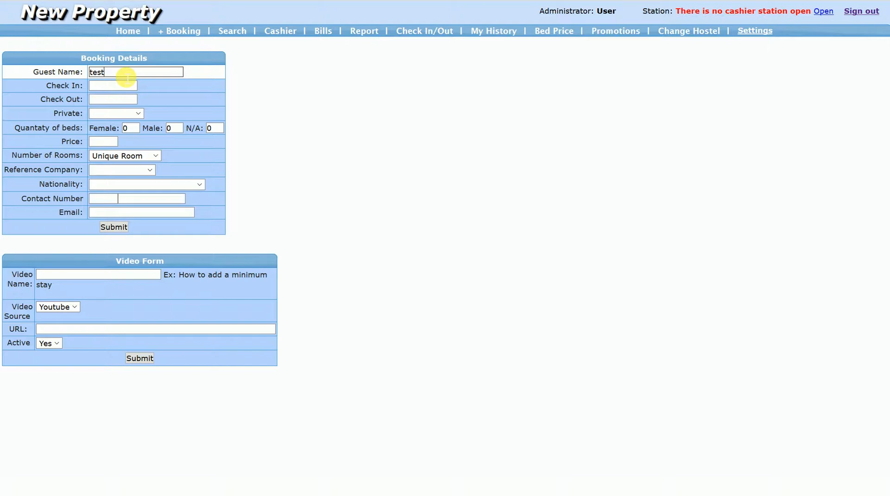
type("15")
key("BackSpace")
type("4")
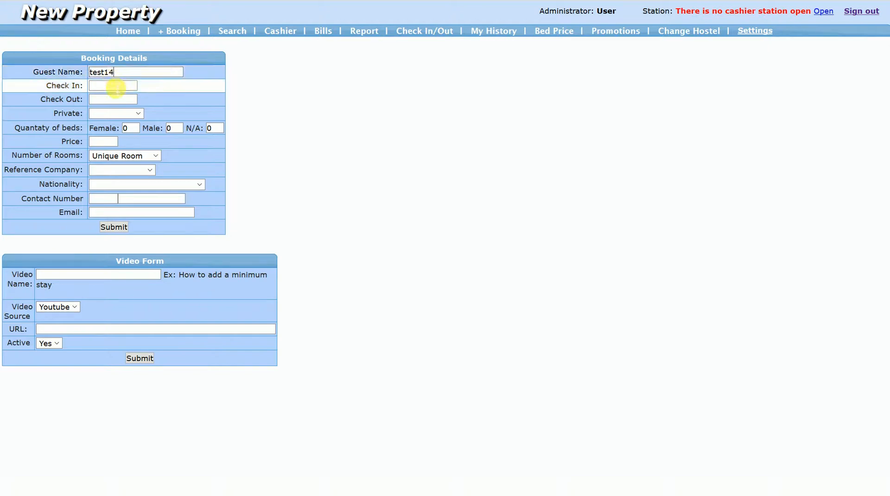
left_click(116, 86)
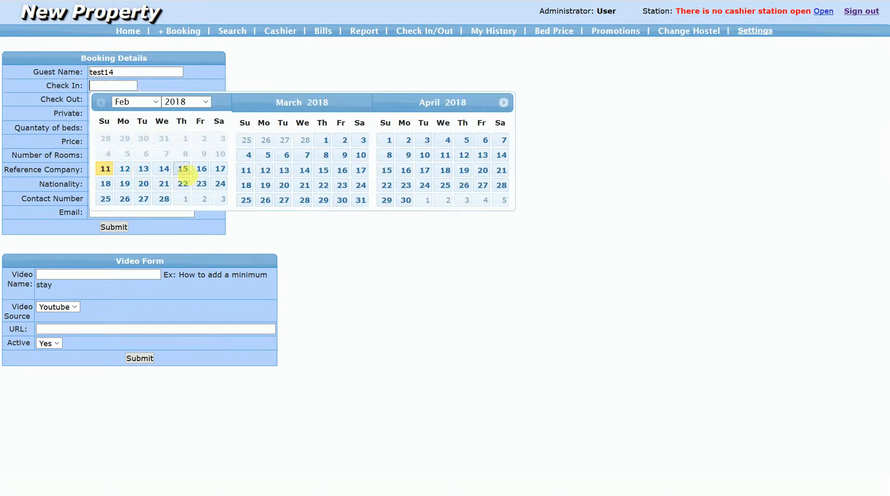
left_click(183, 184)
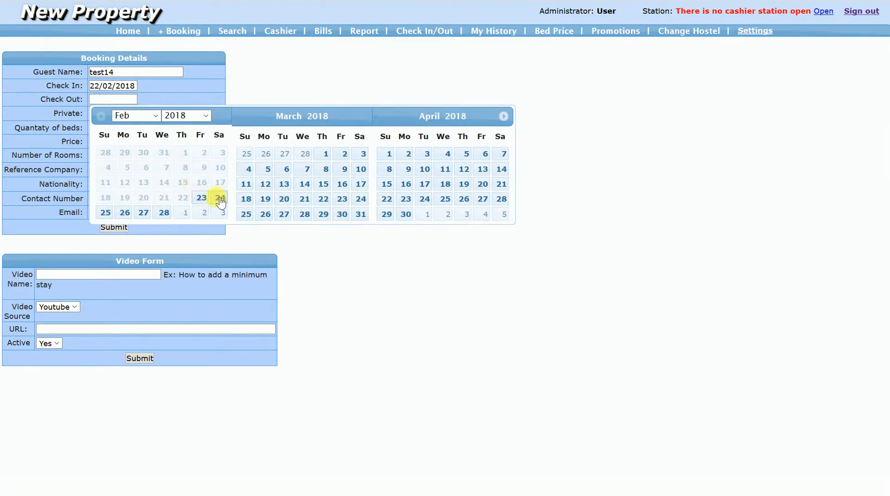
left_click(219, 198)
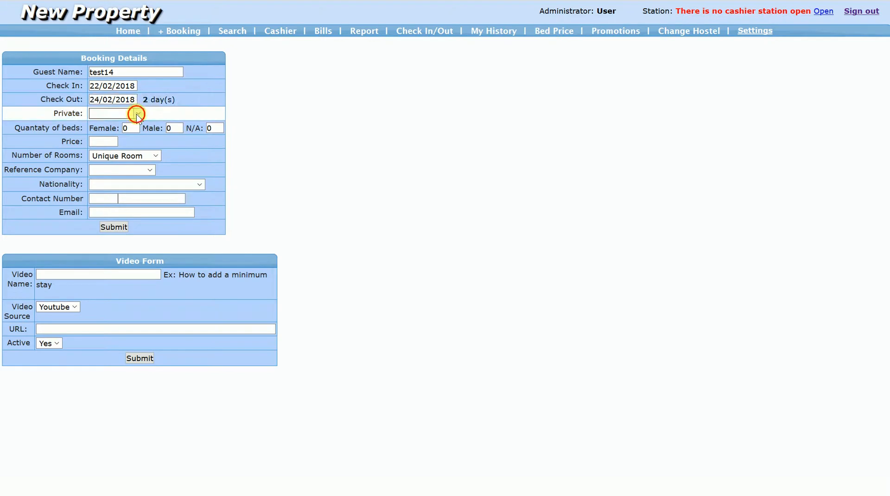
- Mark the test14 booking as "Yes, Private" with one female bed and one male bed
left_click(136, 114)
left_click(165, 141)
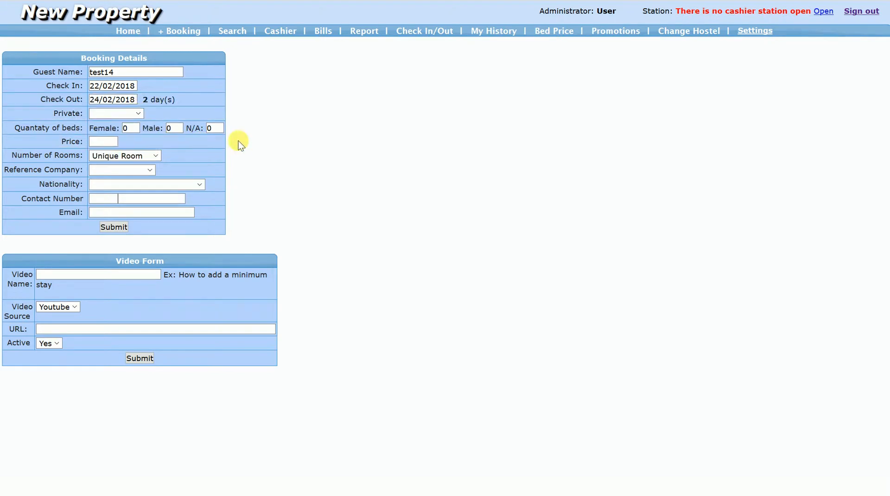
left_click(139, 114)
left_click(134, 144)
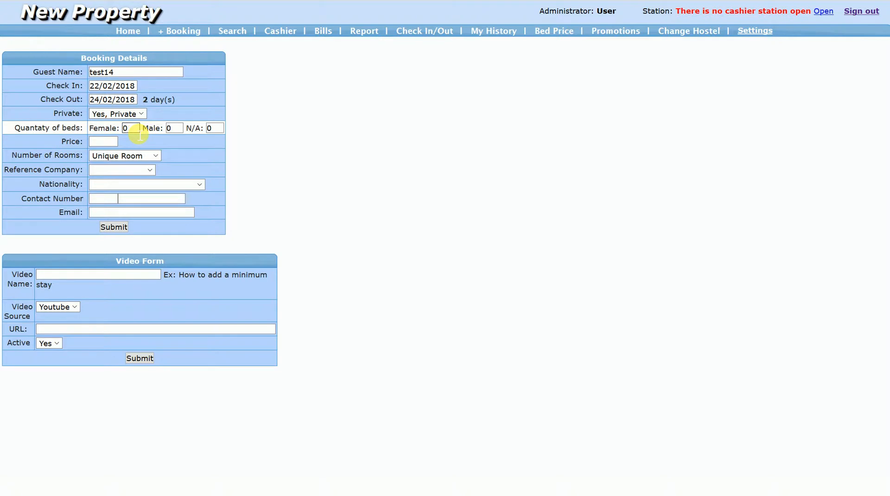
type("1")
key("Tab")
type("1")
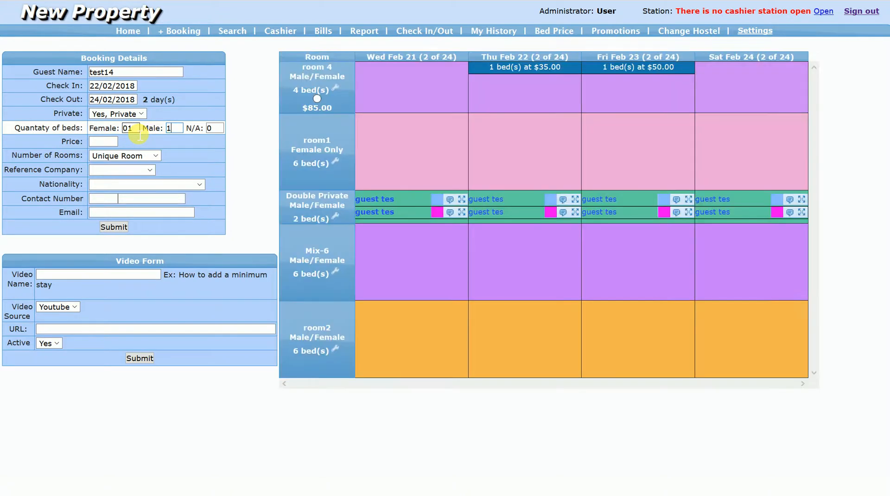
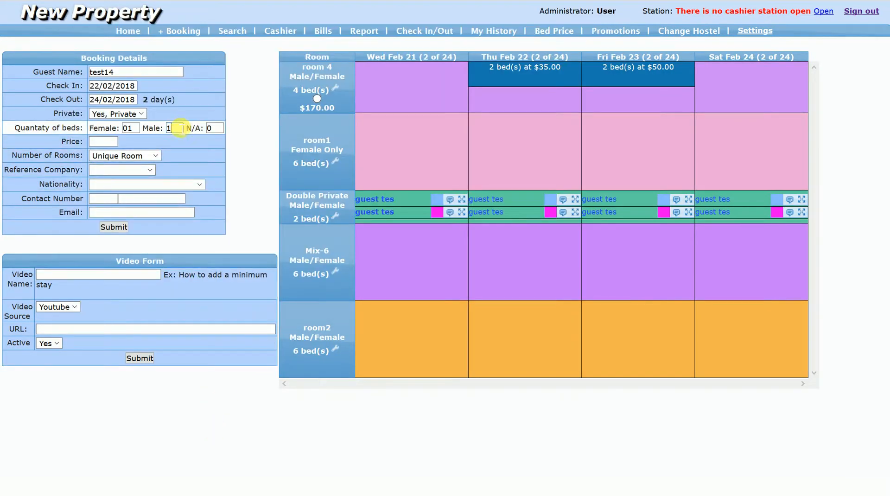
- Set the test14 booking's quantity of male beds to 2
key("BackSpace")
type("2")
key("Tab")
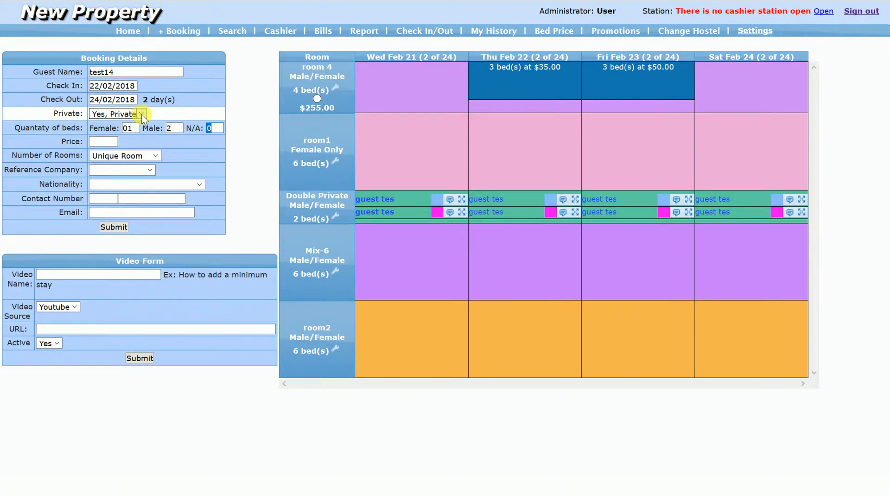
- Set the test14 booking's reference company to phone booking and its nationality to Afghanistan
left_click(131, 171)
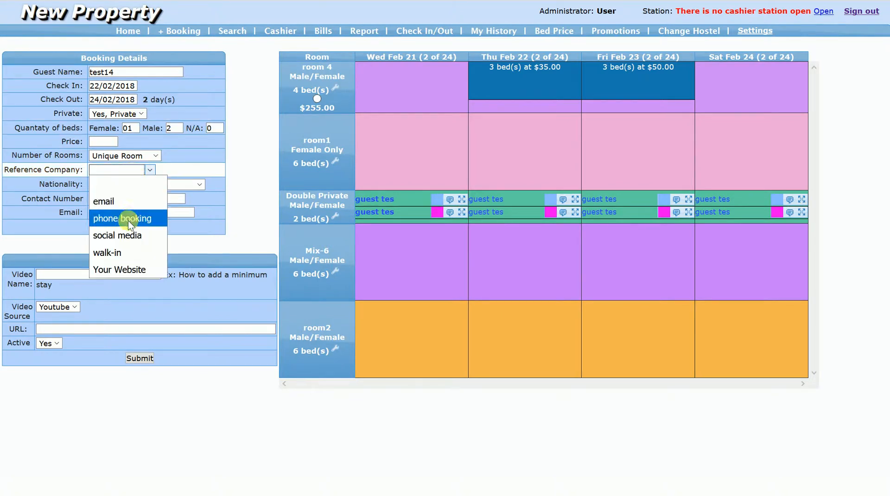
left_click(128, 220)
left_click(135, 185)
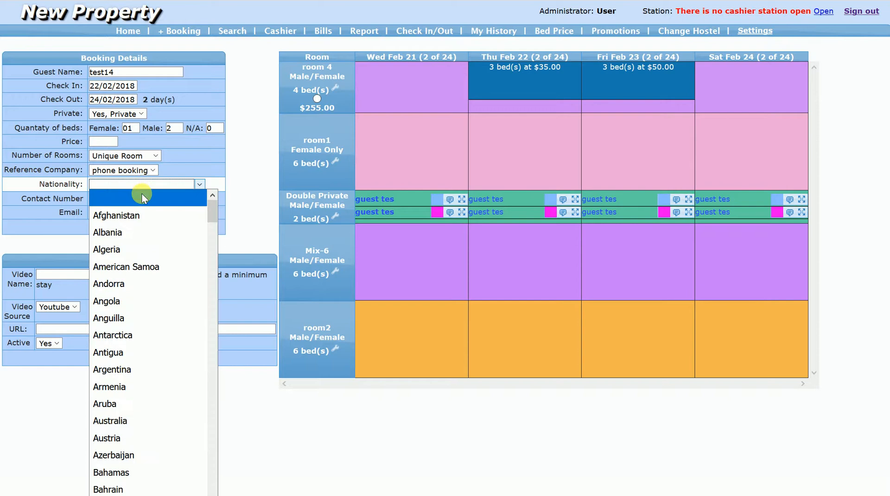
left_click(143, 217)
- Fill in the guest's contact number and email, and submit the test14 booking for room 4
left_click(103, 199)
type("234")
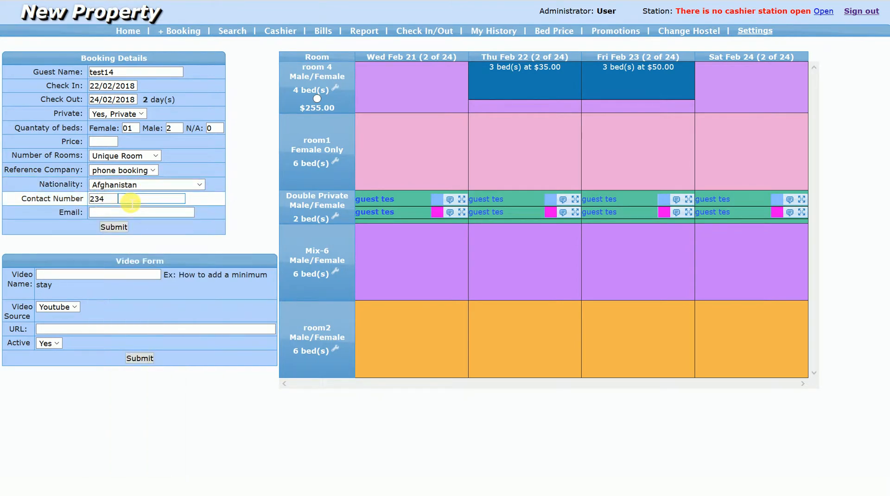
type("3456")
left_click(143, 212)
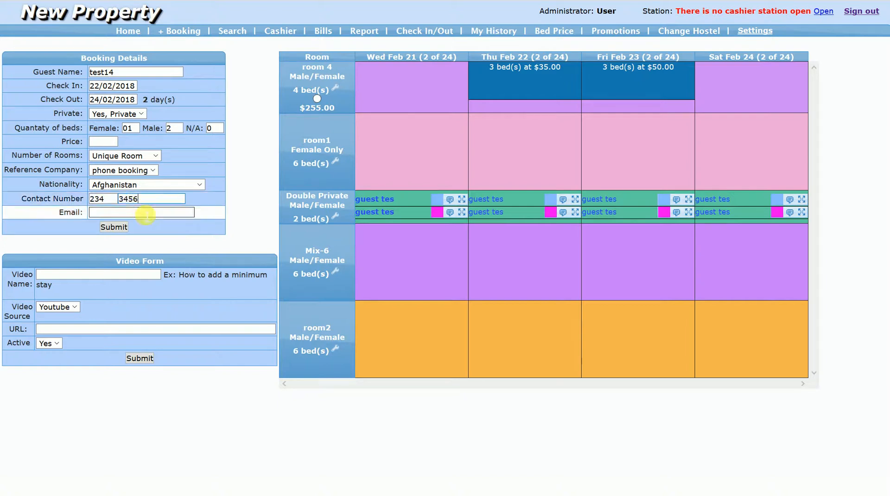
type("soh@soh.com")
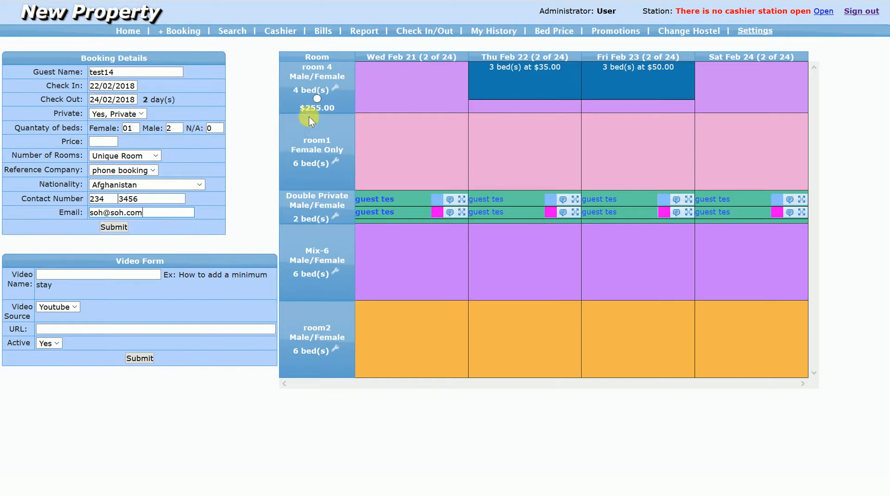
left_click(317, 99)
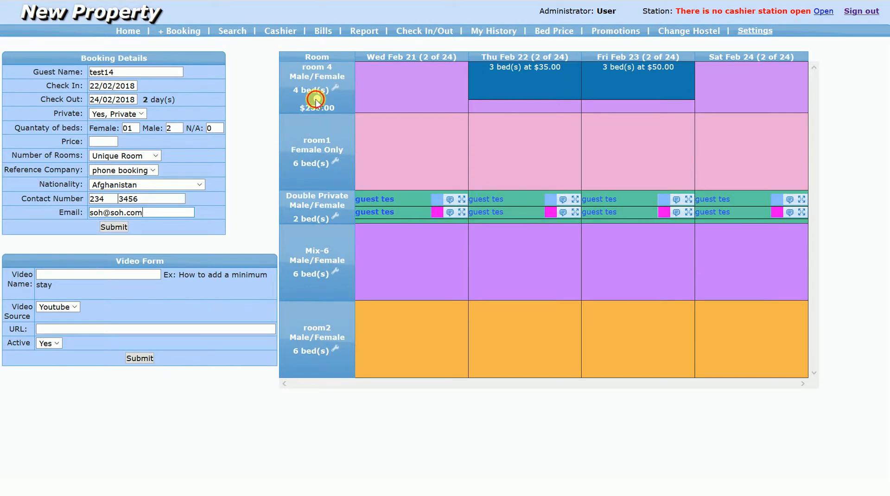
left_click(116, 226)
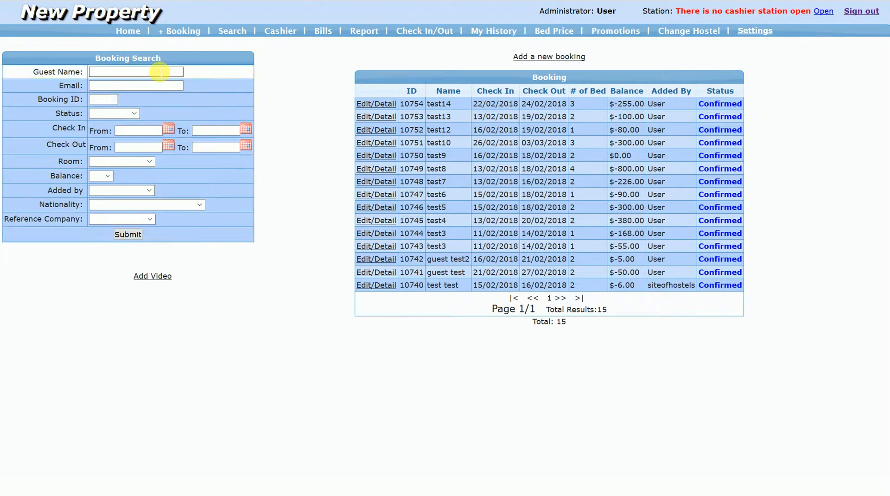
- Start a new booking with a stay from 15/02/2018 to 19/02/2018
left_click(195, 33)
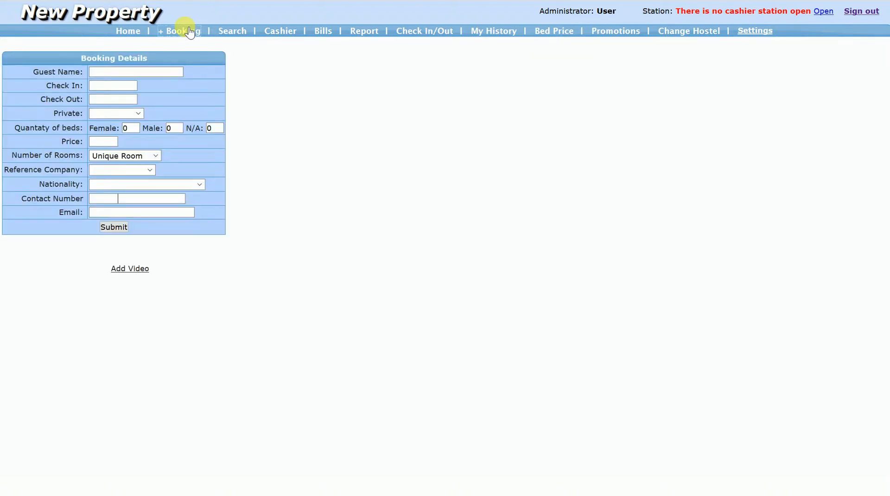
left_click(133, 87)
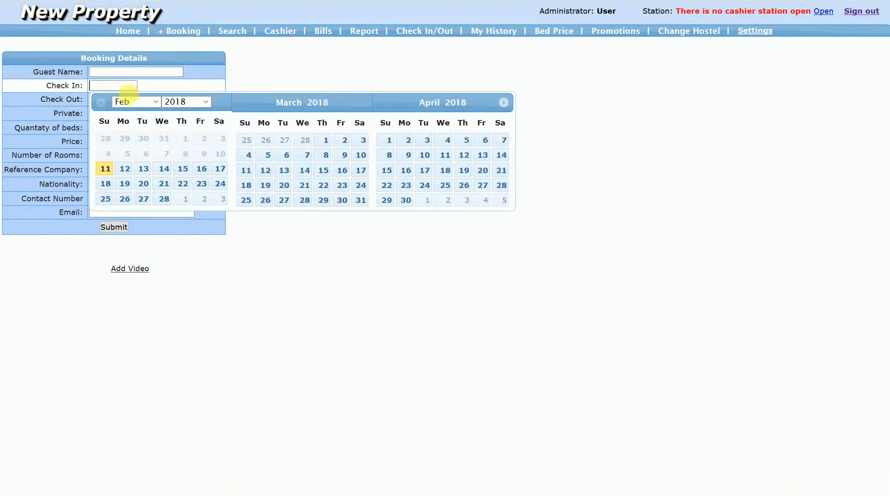
left_click(188, 170)
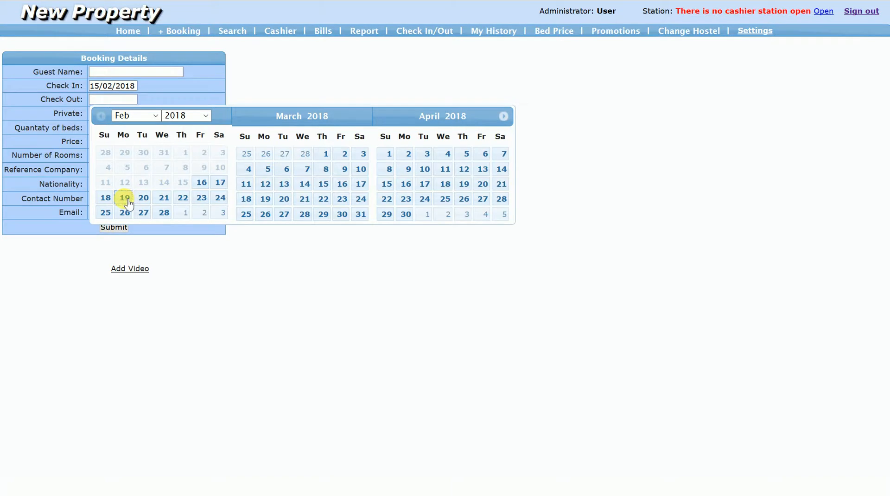
left_click(125, 199)
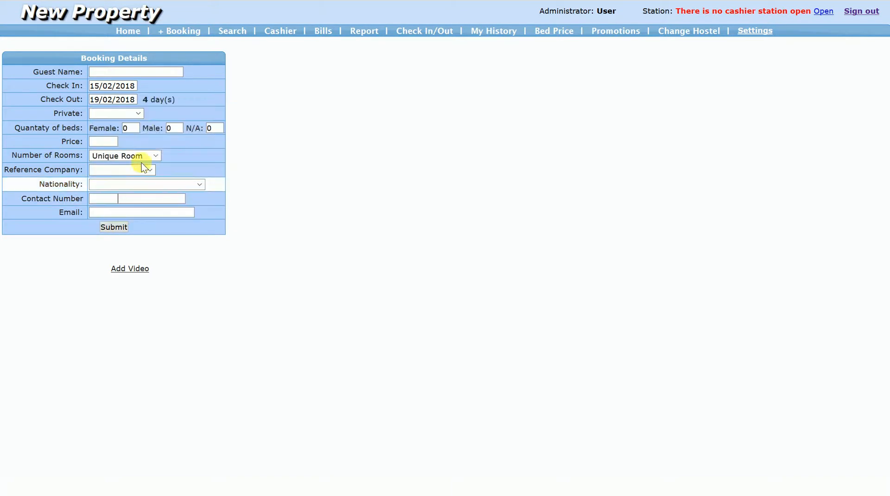
- Mark the new booking as "No, Shared" and request one male bed
left_click(139, 113)
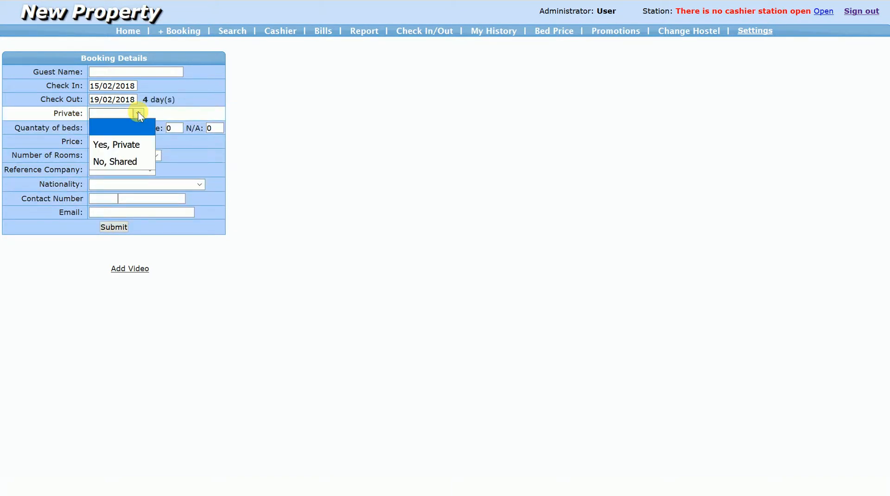
left_click(123, 160)
left_click(131, 143)
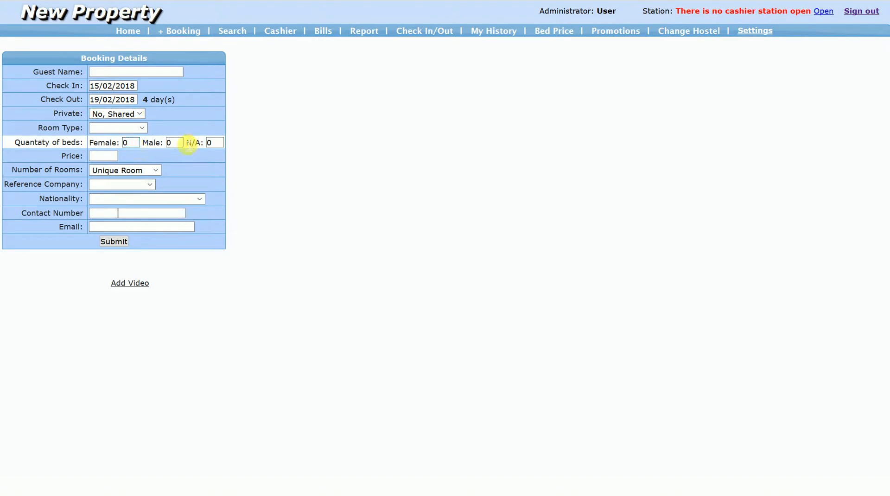
left_click(179, 142)
type("1")
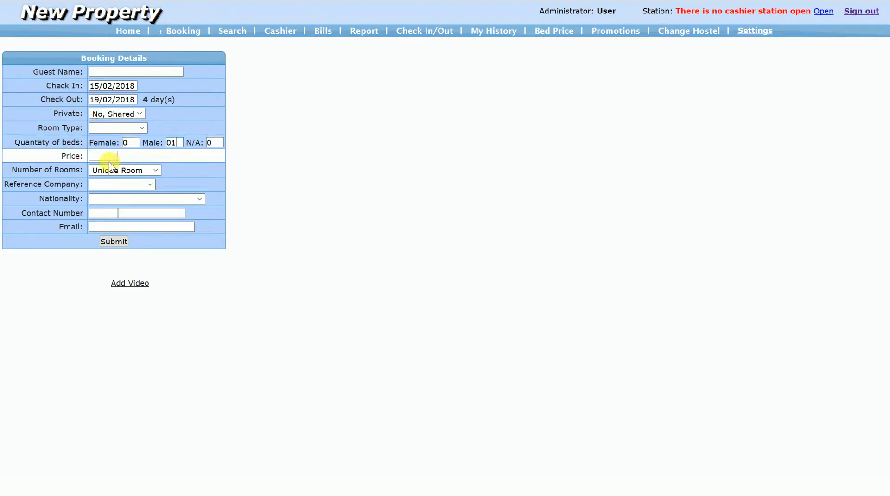
- Set the shared booking's reference company to social media and its nationality to Afghanistan
left_click(120, 184)
left_click(128, 249)
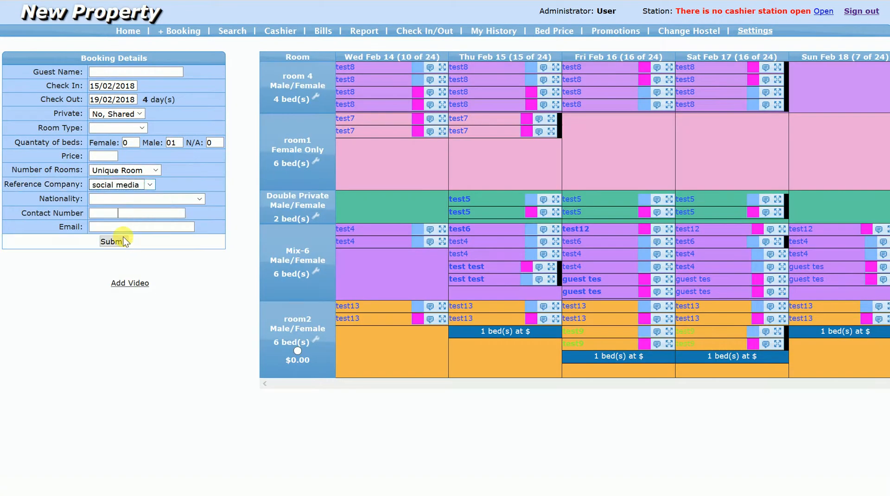
left_click(130, 200)
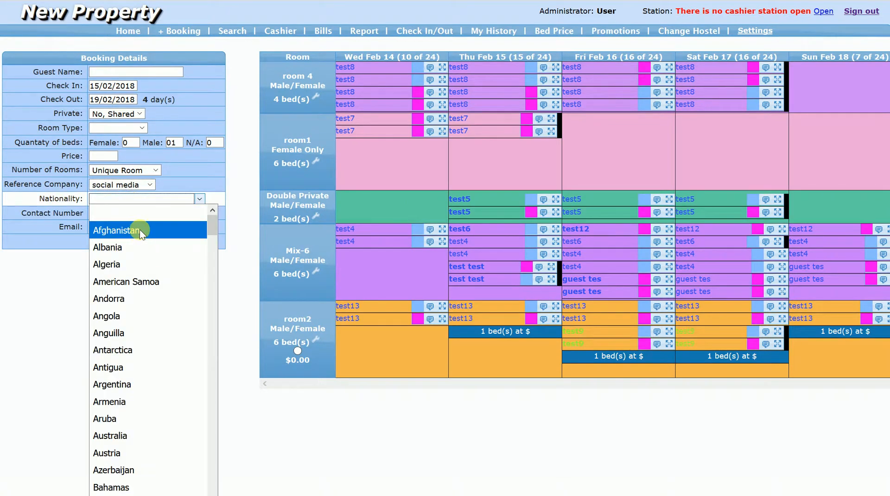
left_click(140, 229)
- Fill in the contact number and email for the shared booking
left_click(116, 214)
type("123 234")
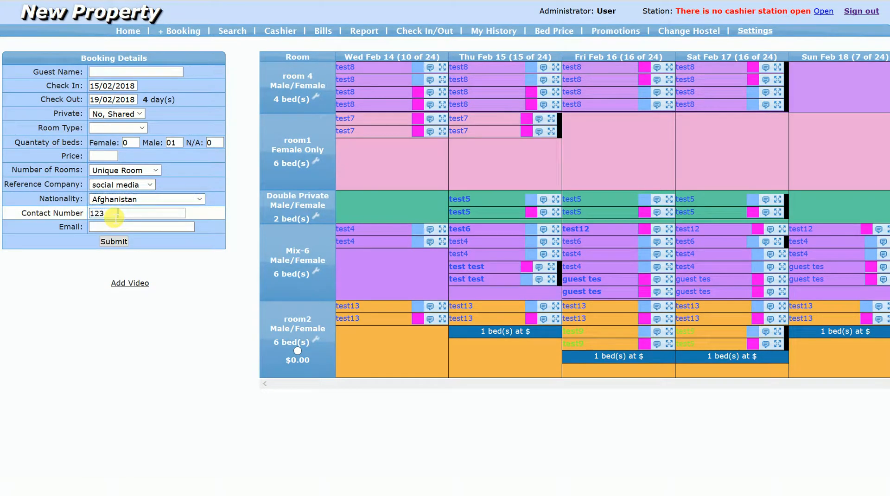
left_click(123, 226)
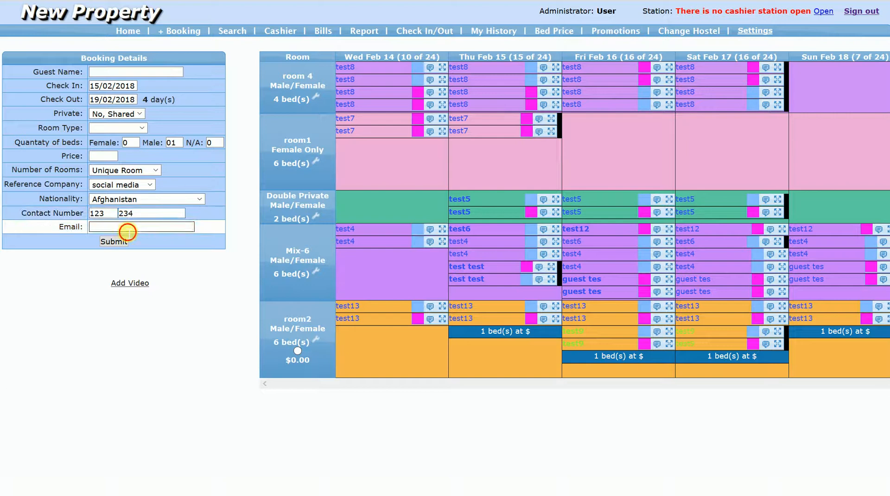
type("soh@soh.com")
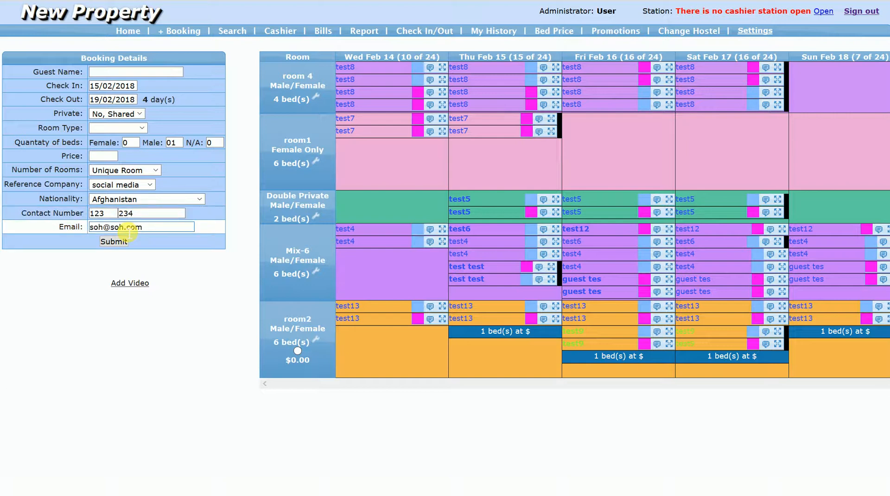
- Assign the shared booking to room2 at a price of 80.00 and submit it with the guest name test15
left_click(298, 351)
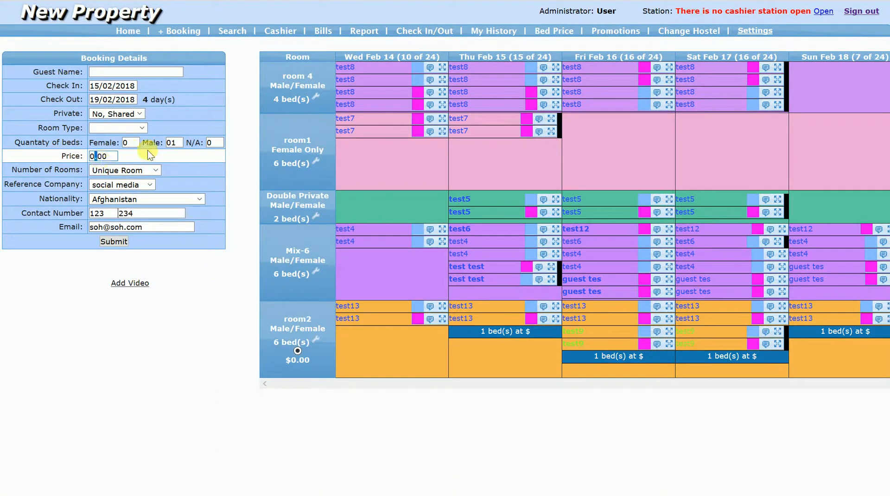
type("8")
left_click(116, 242)
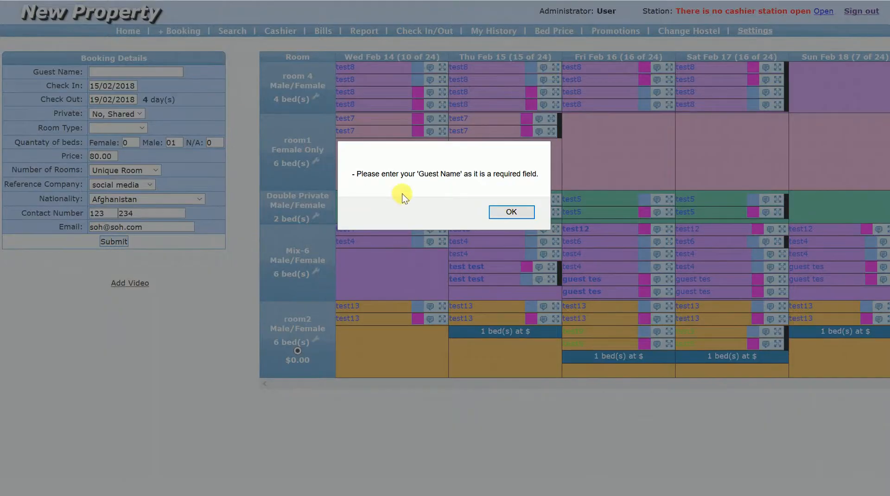
left_click(493, 211)
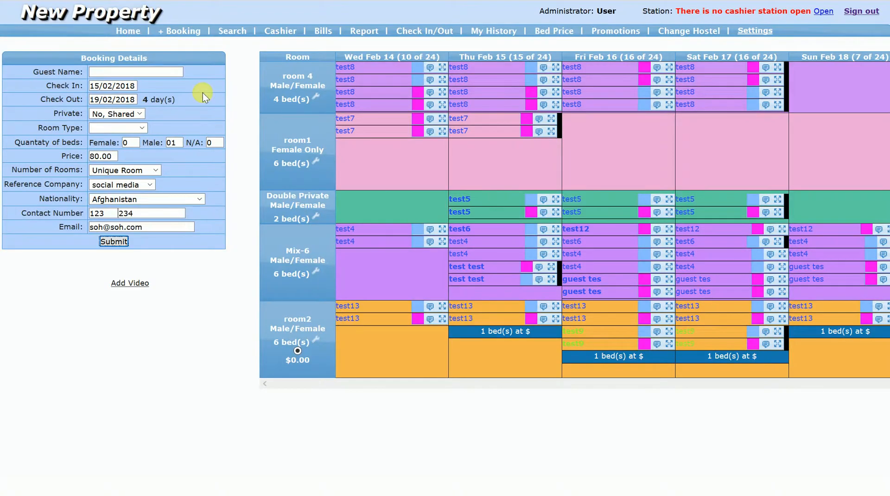
left_click(177, 75)
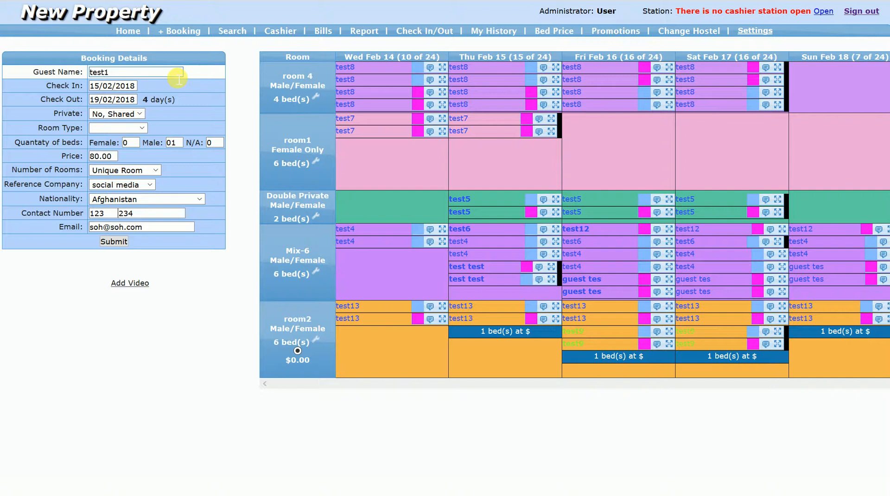
left_click(116, 242)
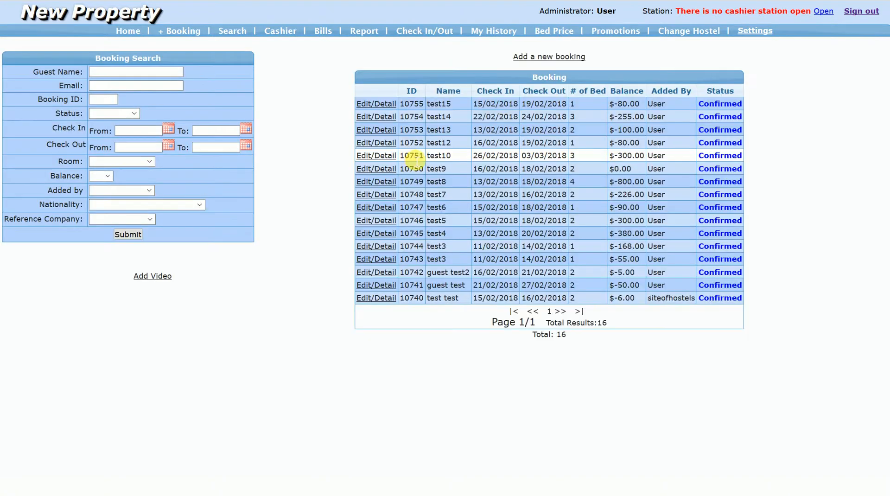
- Start another new booking and enter test16 as the guest name
left_click(185, 32)
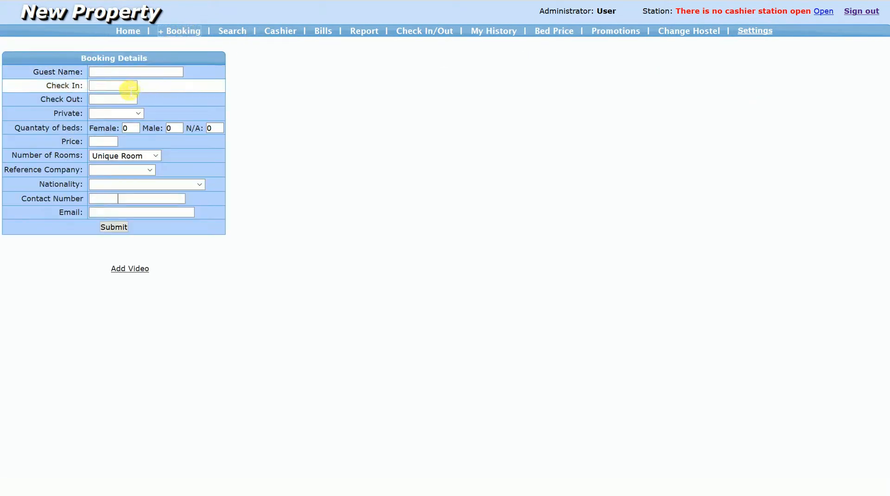
left_click(127, 87)
left_click(134, 73)
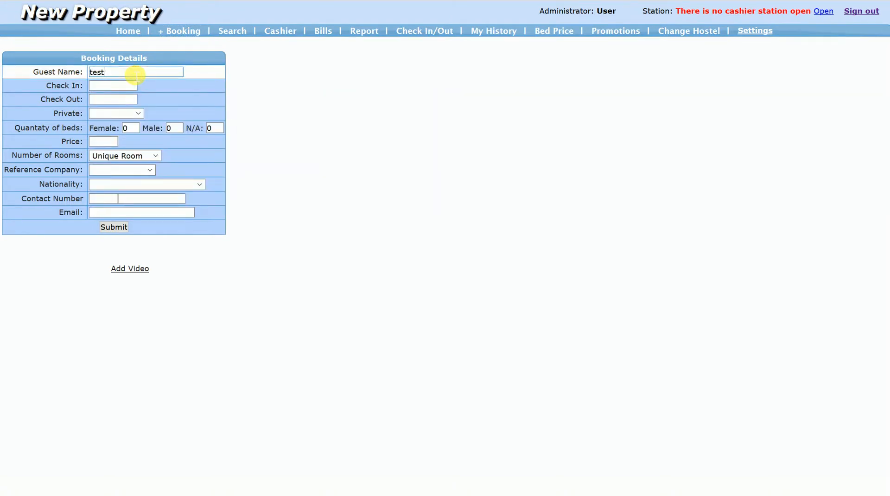
key("Tab")
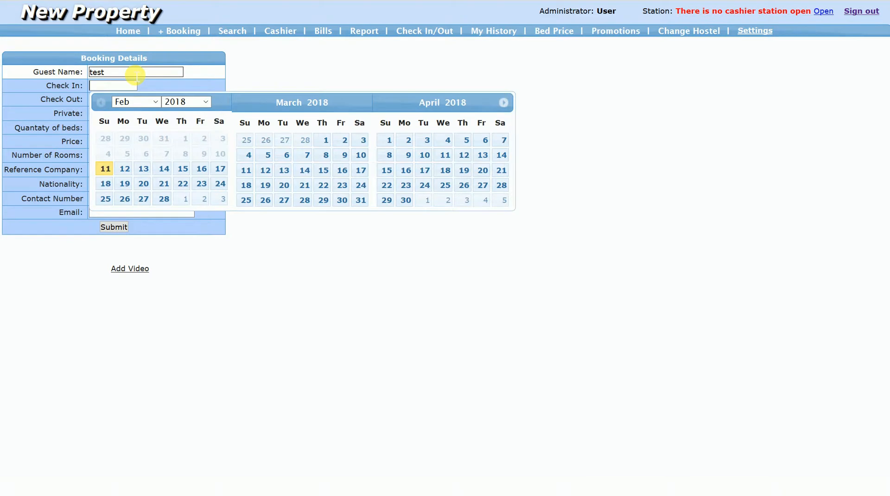
left_click(136, 74)
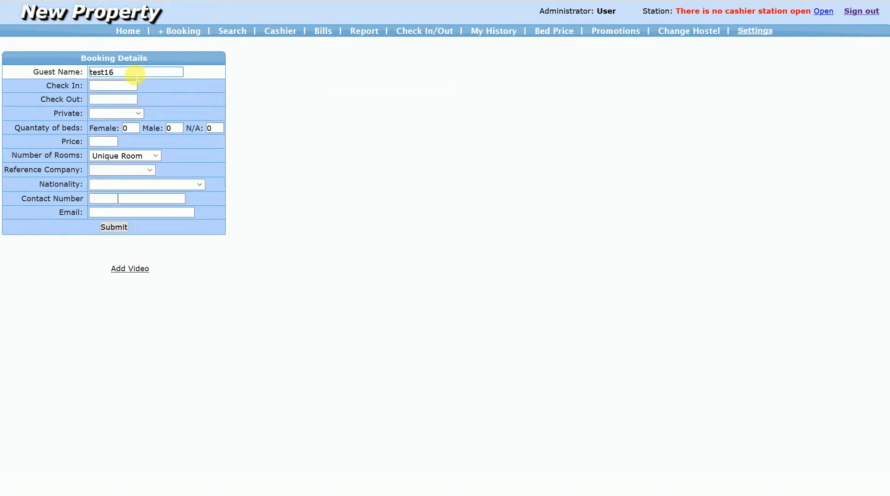
type("16")
- Set the test16 stay from 21/02/2018 to 26/02/2018 with two female beds
left_click(115, 86)
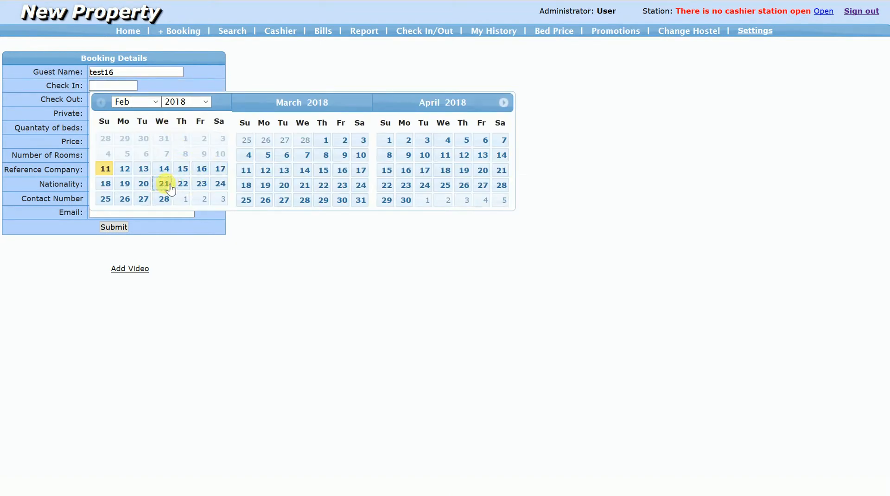
left_click(170, 188)
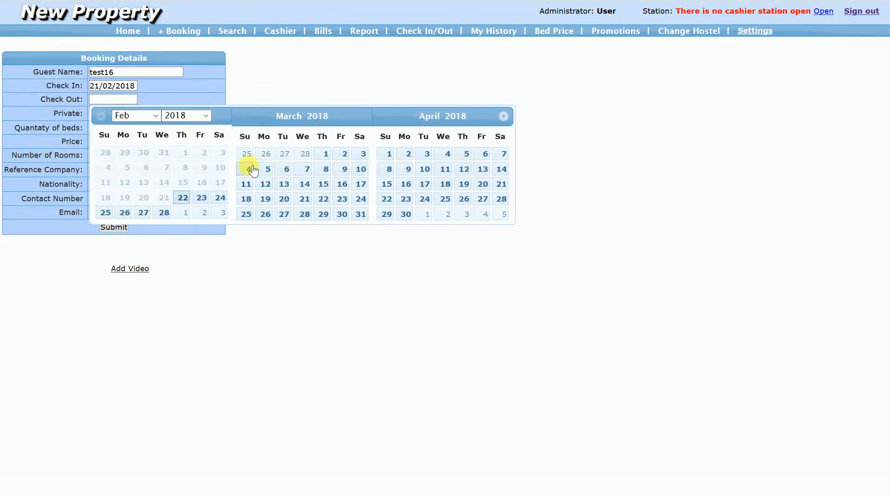
left_click(125, 212)
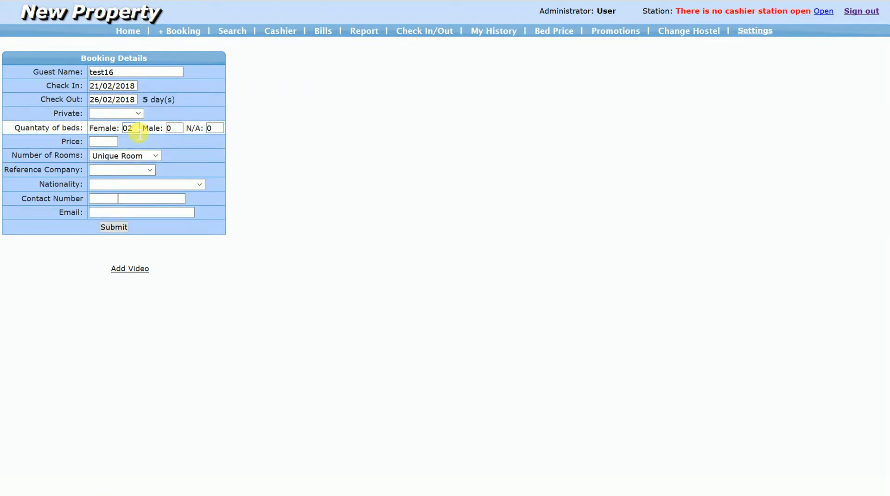
key("Tab")
- Set the test16 booking's reference company to phone booking and its nationality to Afghanistan
left_click(110, 171)
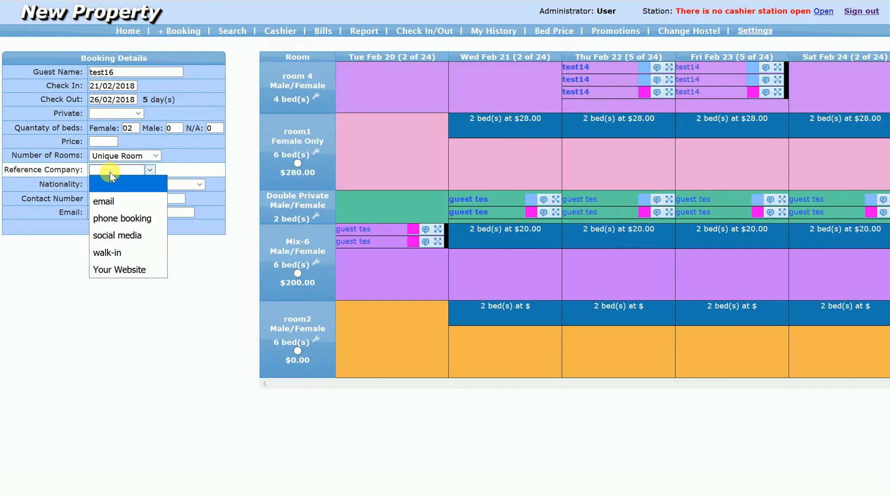
left_click(120, 219)
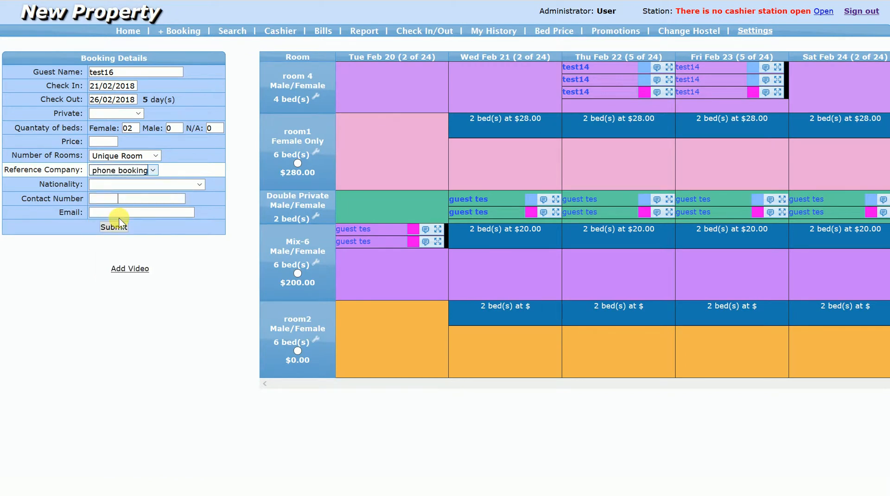
left_click(119, 185)
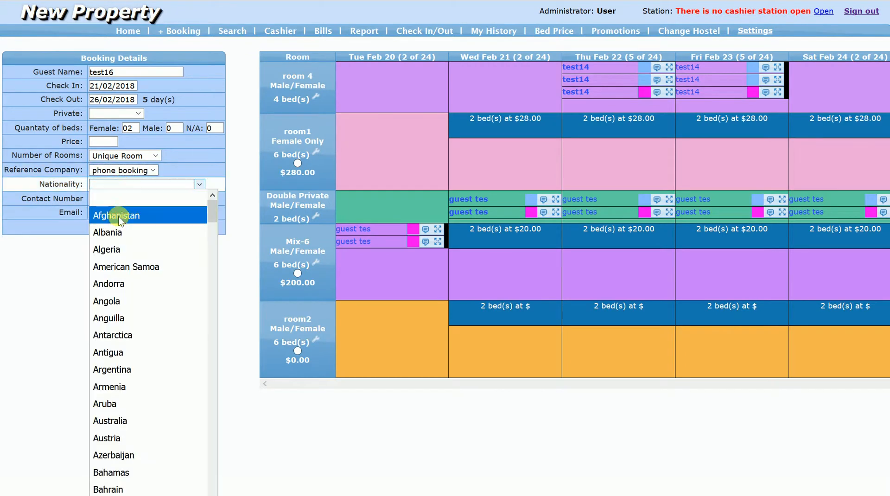
left_click(118, 216)
- Fill in the contact number and email for the test16 booking
left_click(117, 201)
type("12")
left_click(133, 203)
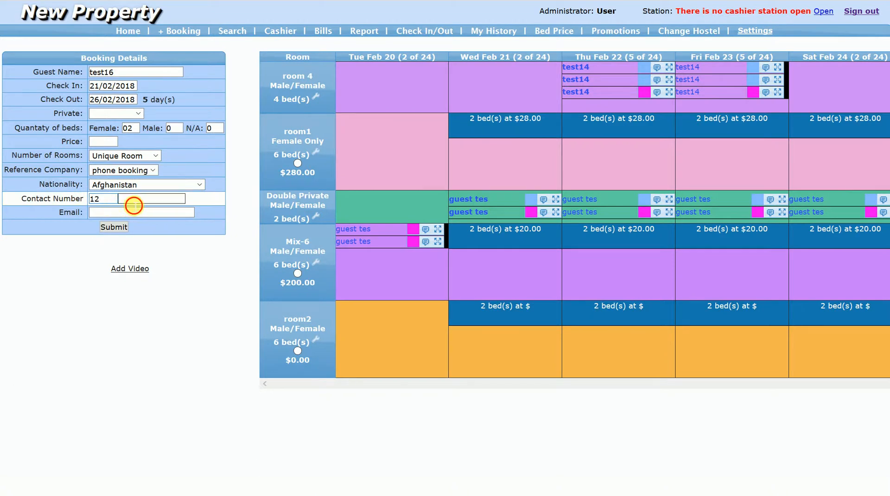
type("234")
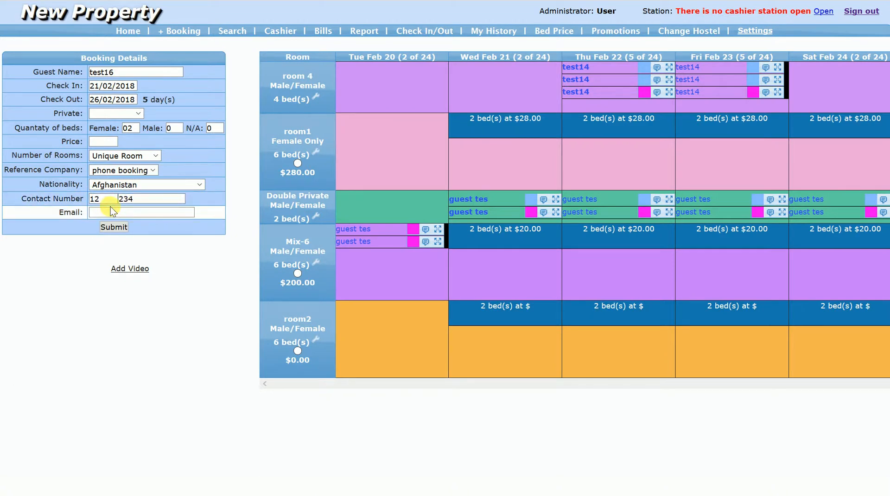
left_click(120, 213)
type("soh@soh.com")
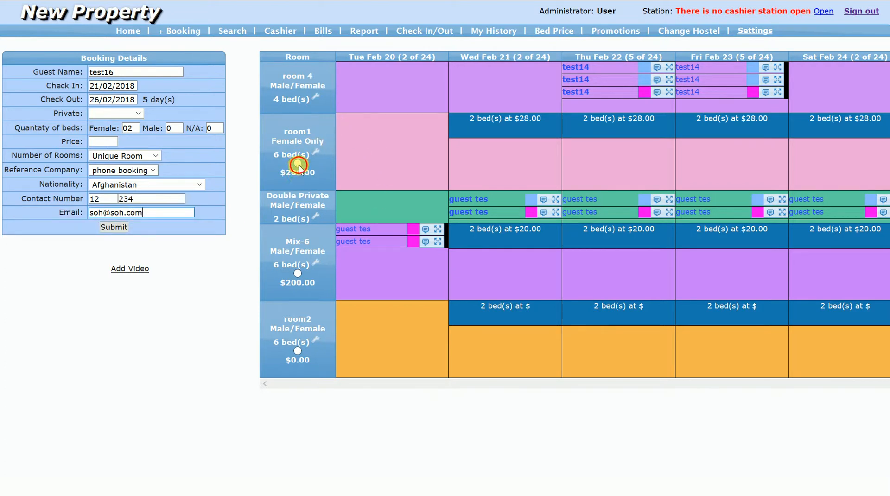
- Submit the test16 booking in room1 at a price of 280.00 and check its stay in the home calendar
left_click(298, 164)
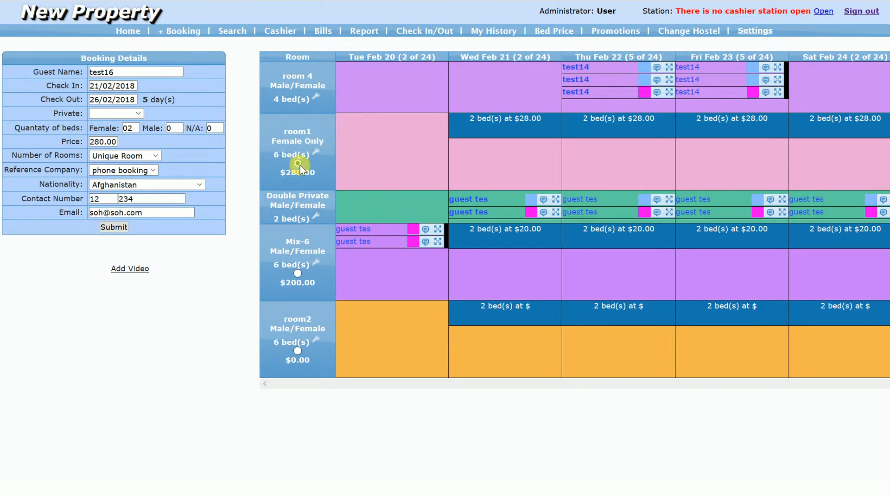
left_click(120, 226)
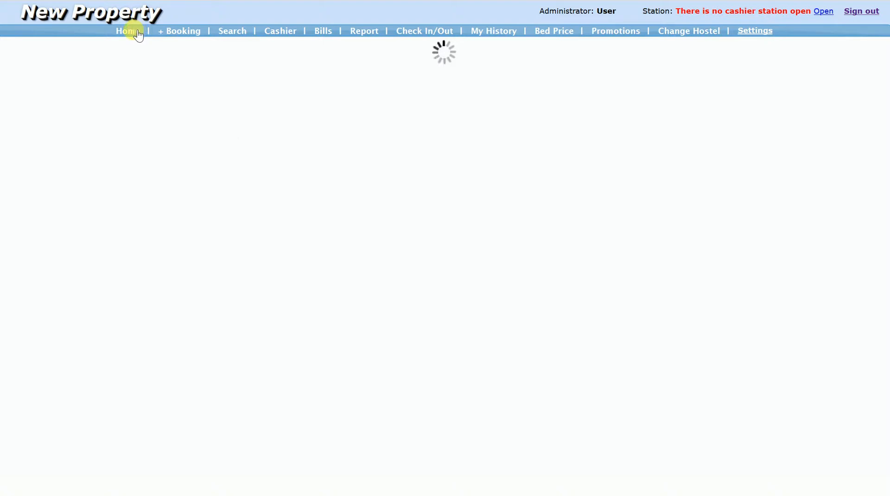
left_click(138, 36)
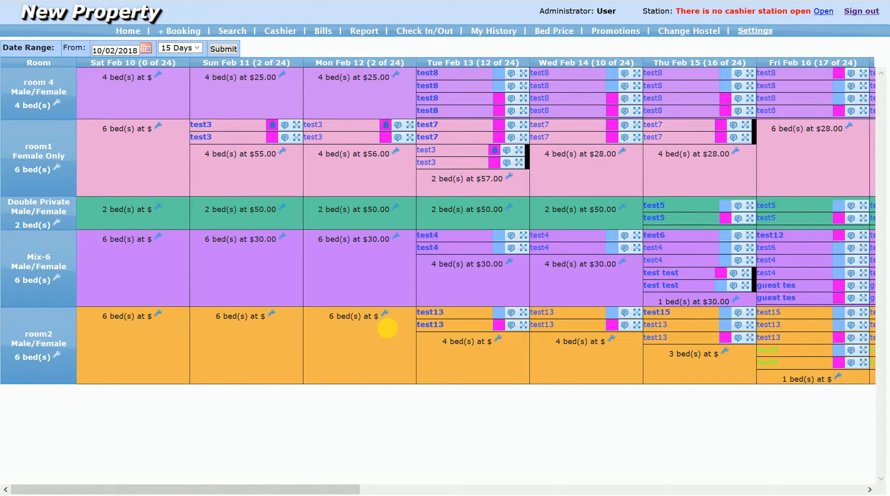
left_click_drag(298, 489, 549, 485)
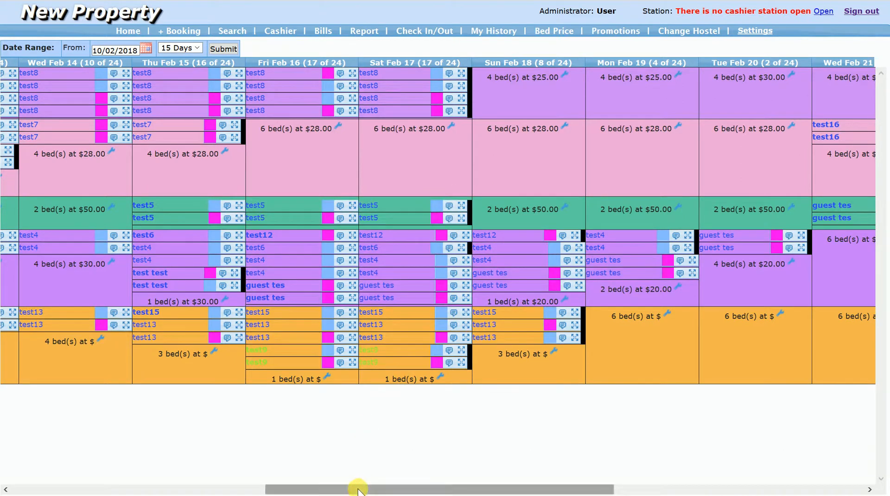
left_click_drag(358, 489, 546, 489)
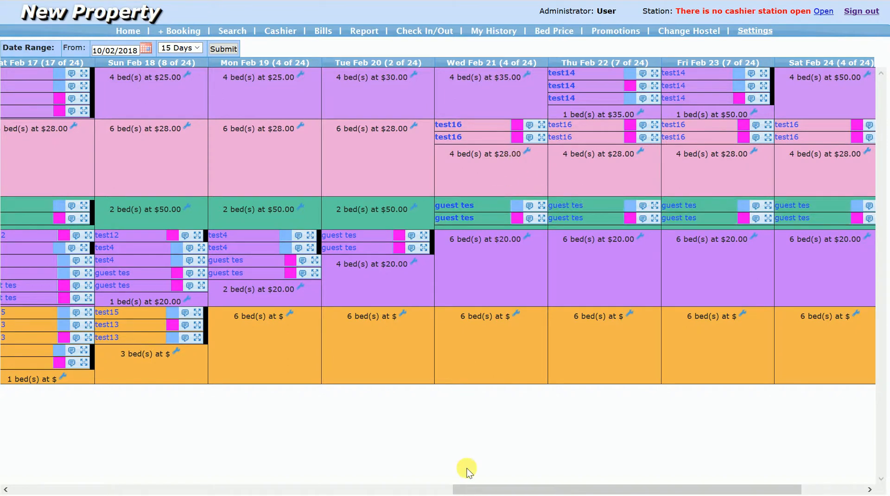
left_click_drag(485, 489, 551, 491)
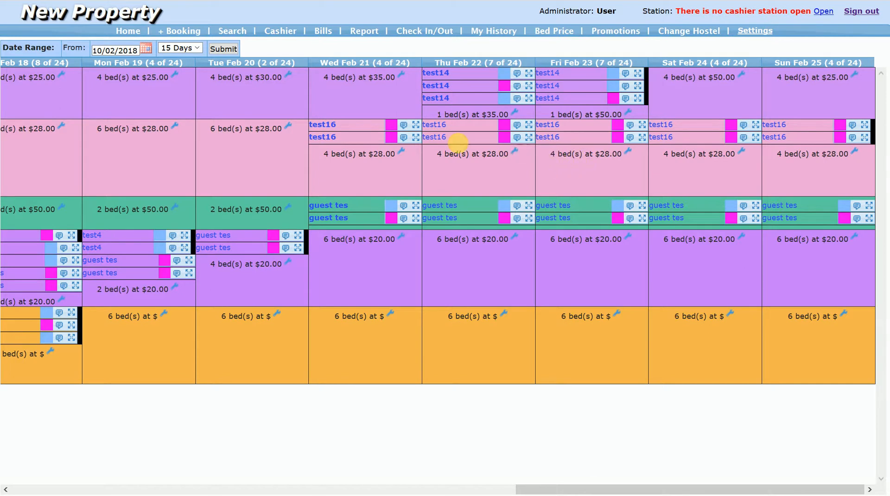
- Start a new booking from 24/02/2018 to 26/02/2018 with two female beds
left_click(184, 31)
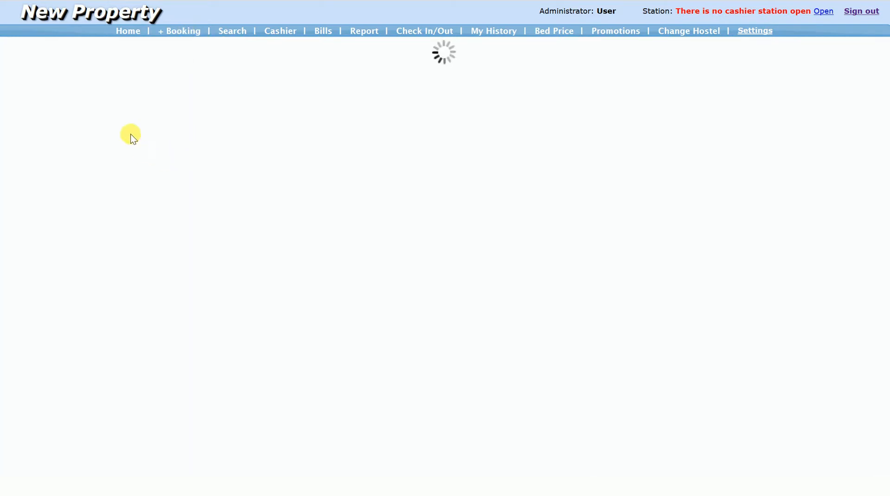
left_click(113, 87)
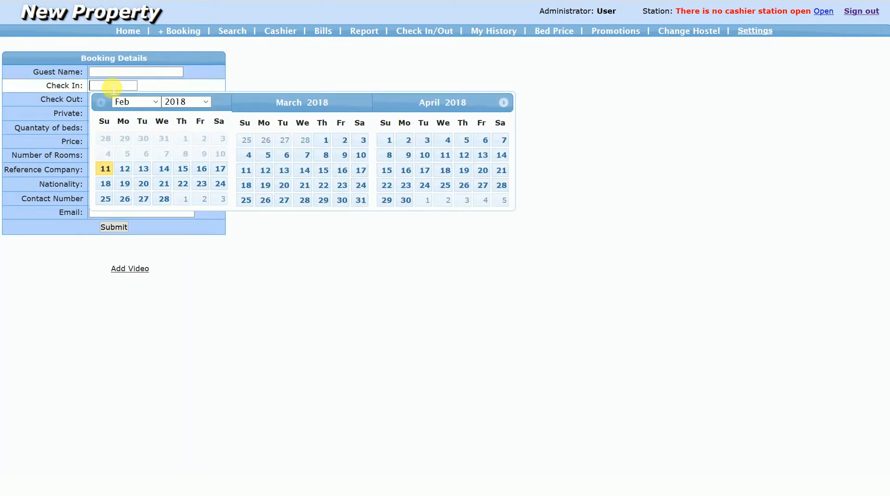
left_click(219, 183)
left_click(126, 212)
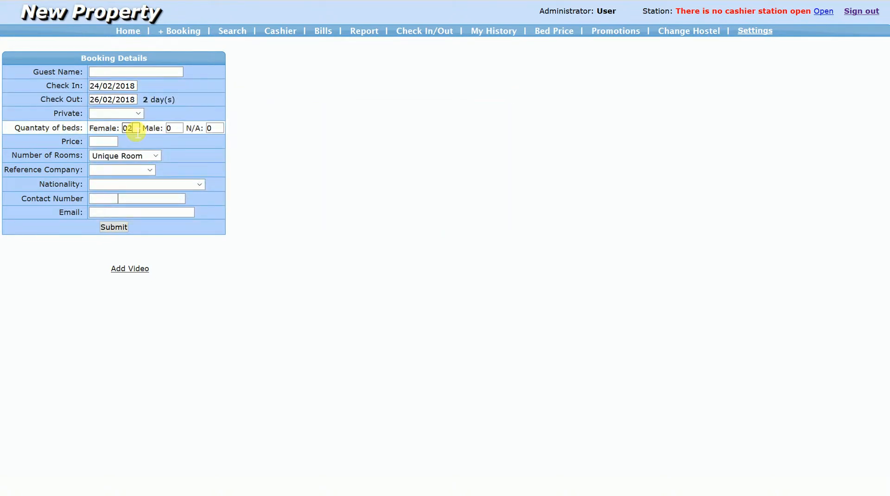
left_click(126, 115)
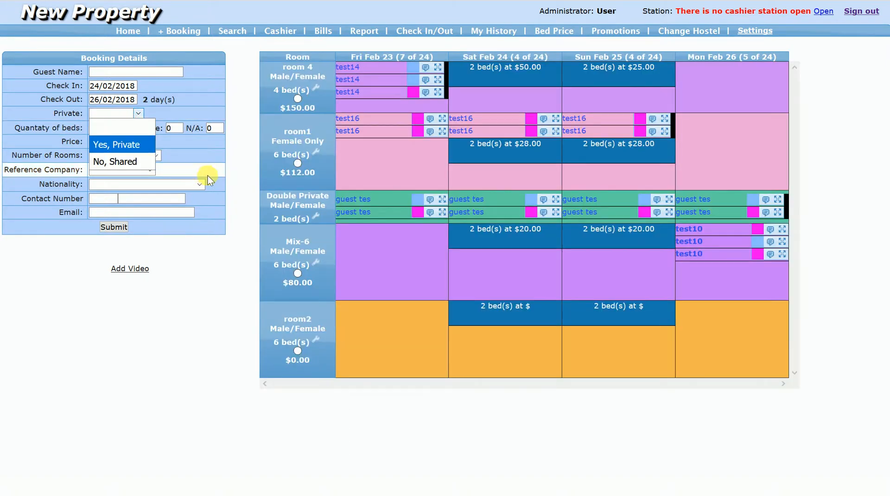
left_click(207, 179)
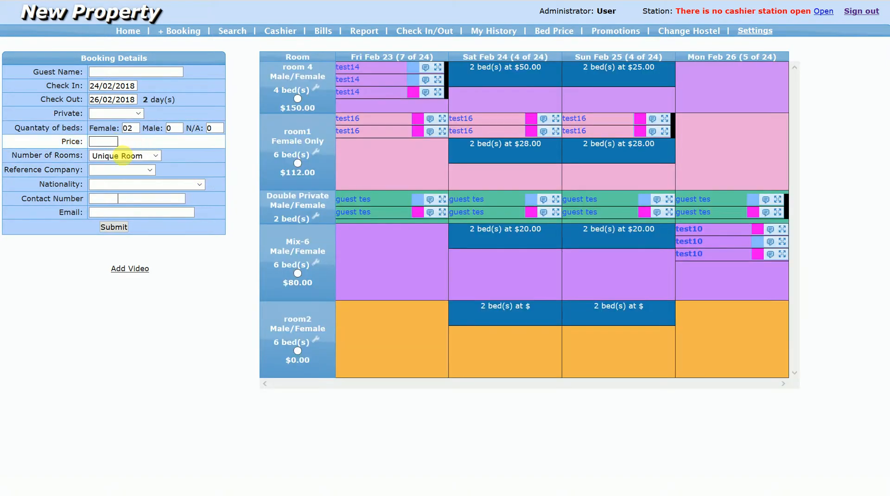
- Set the new booking's reference company to phone booking and its nationality to Albania
left_click(125, 168)
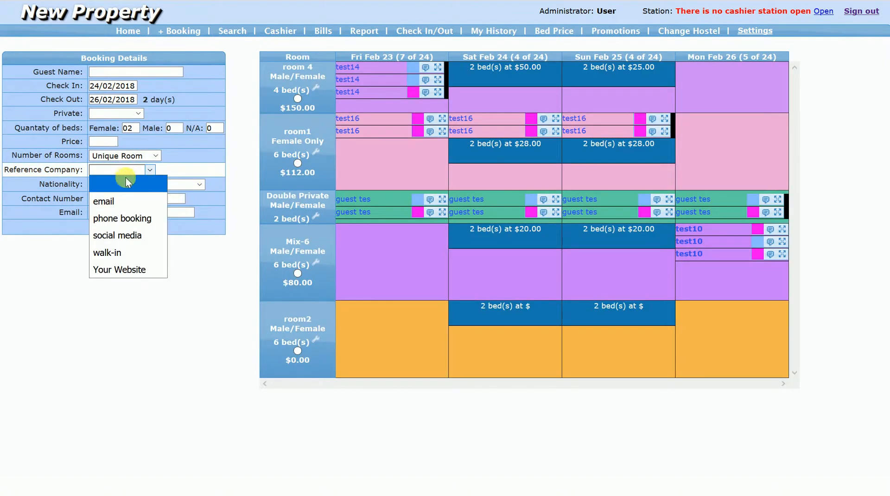
left_click(119, 221)
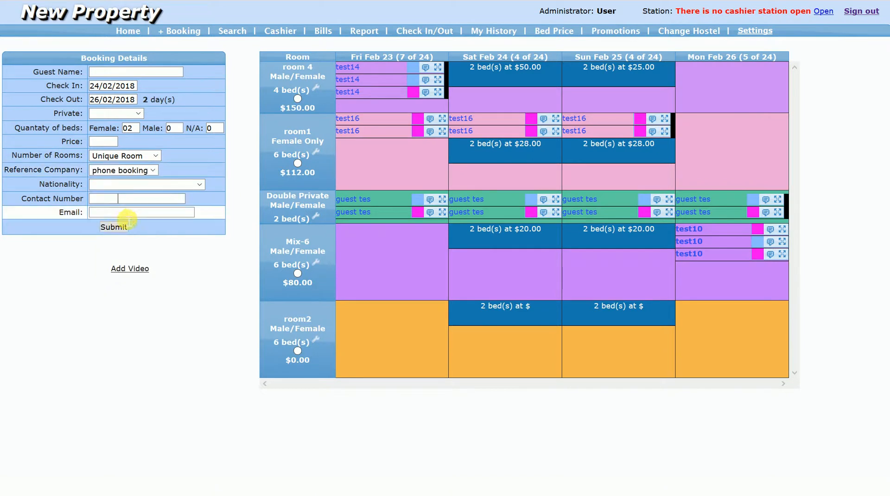
left_click(136, 185)
left_click(129, 228)
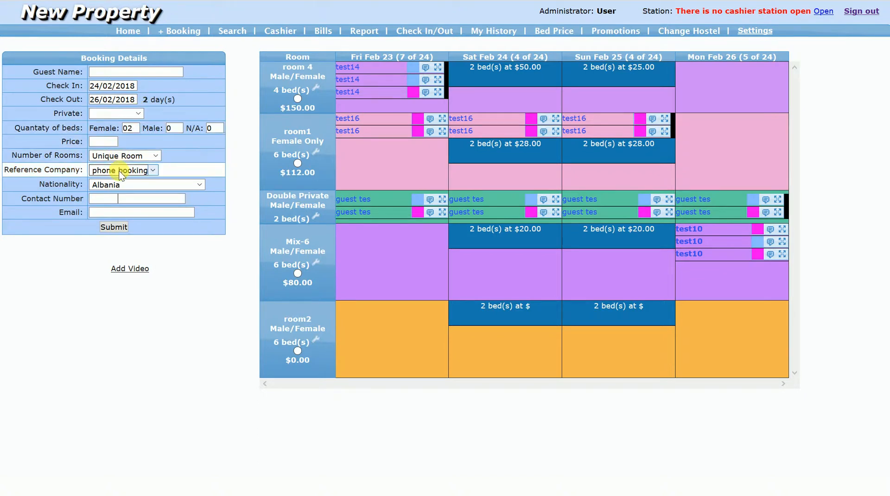
left_click(136, 114)
left_click(138, 114)
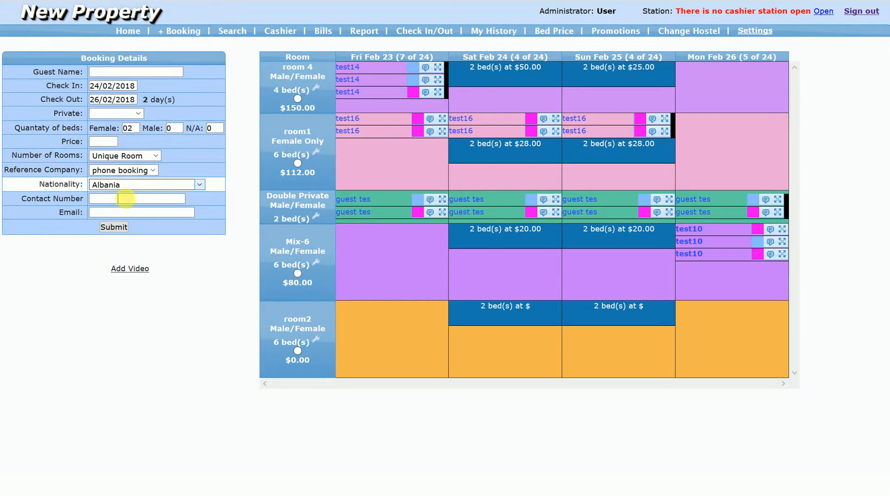
- Fill in the contact number and email for the 24/02/2018 booking
left_click(113, 203)
type("2")
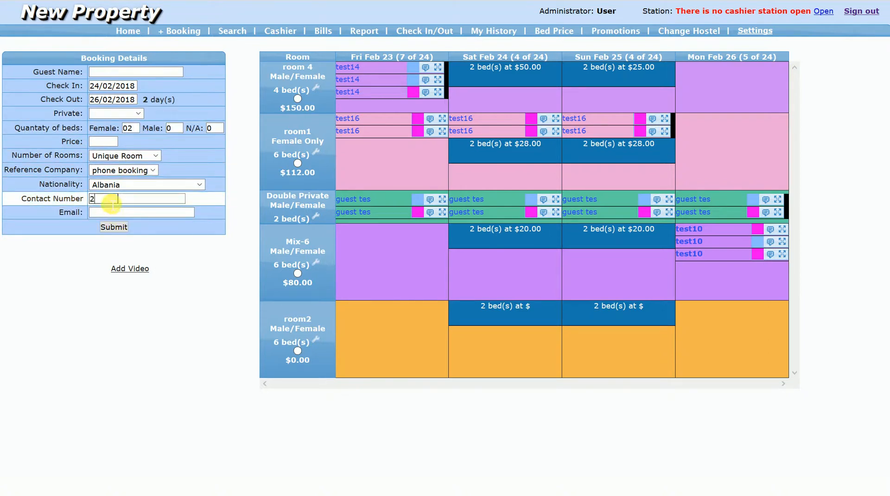
type("4")
left_click(143, 203)
type("4")
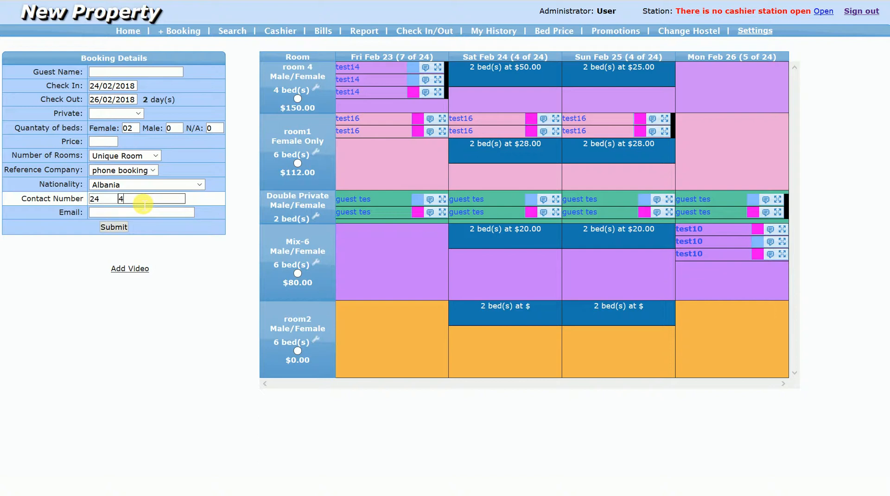
type("3")
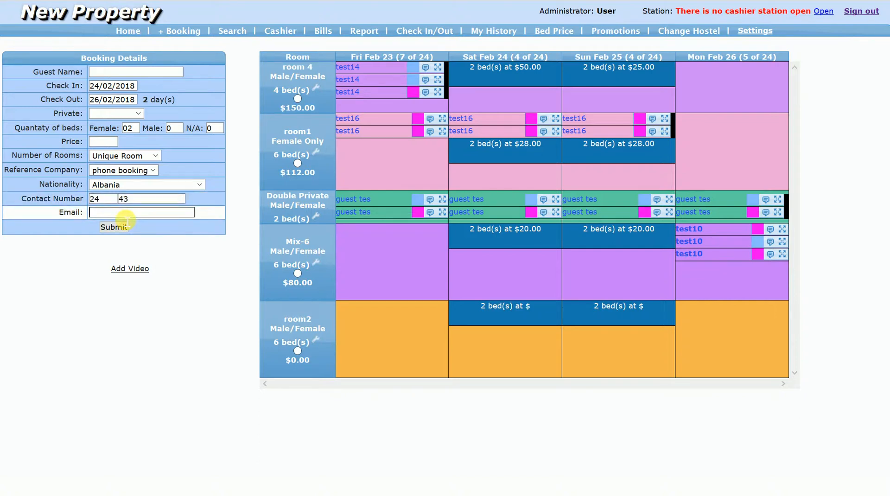
key("ctrl+v")
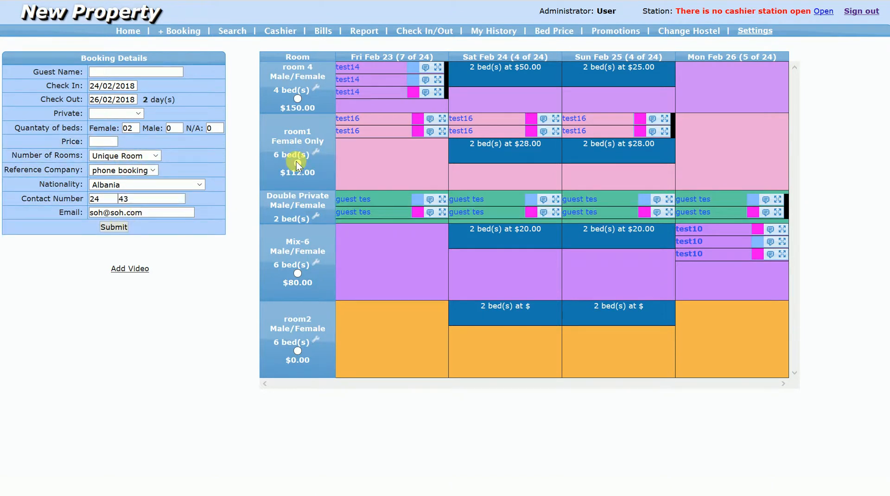
- Assign the booking to room1 at a price of 112.00 and submit it with the guest name test17
left_click(297, 163)
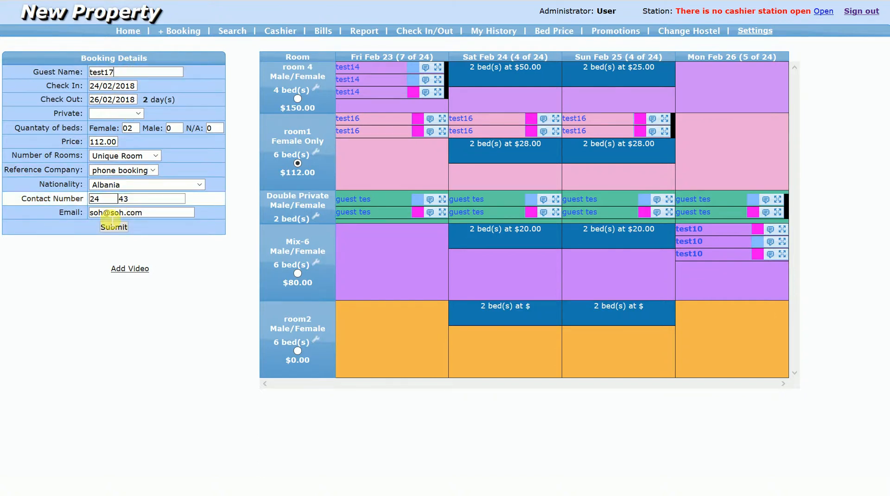
left_click(114, 226)
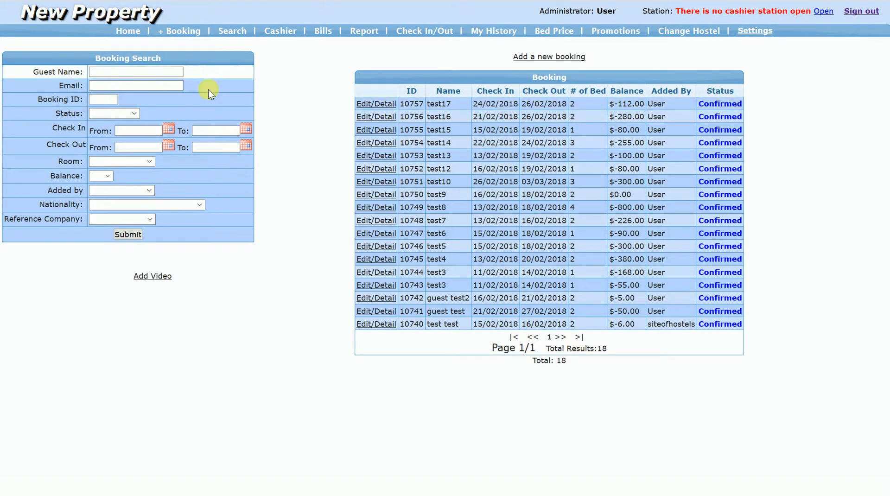
- Start a booking from the home calendar for 12/02/2018 to 15/02/2018 and enter test18 as the guest name
left_click(137, 31)
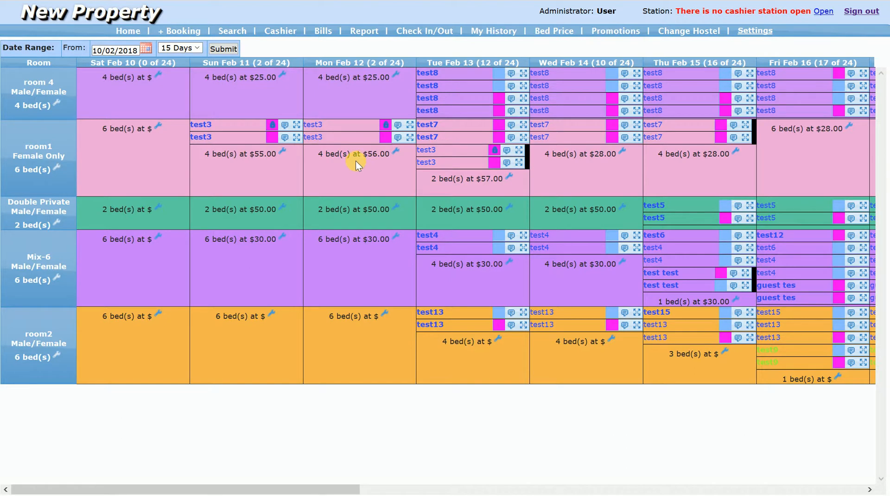
left_click_drag(355, 160, 564, 208)
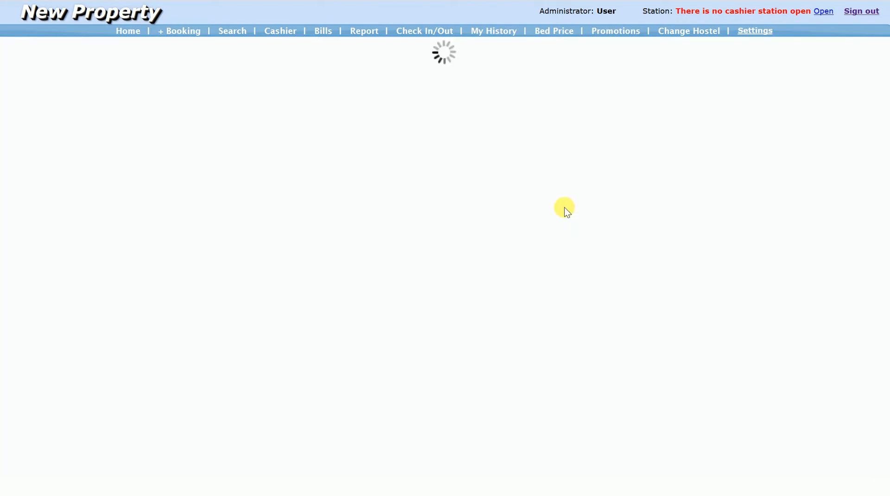
left_click(161, 72)
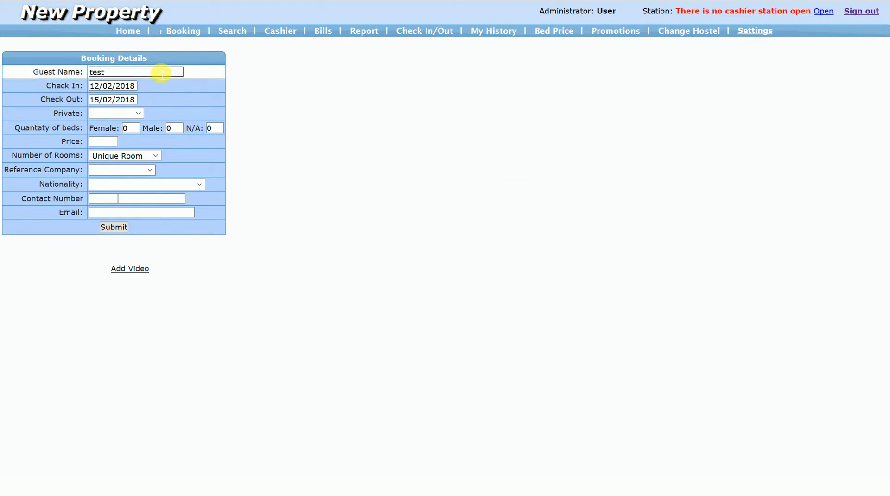
key("Tab")
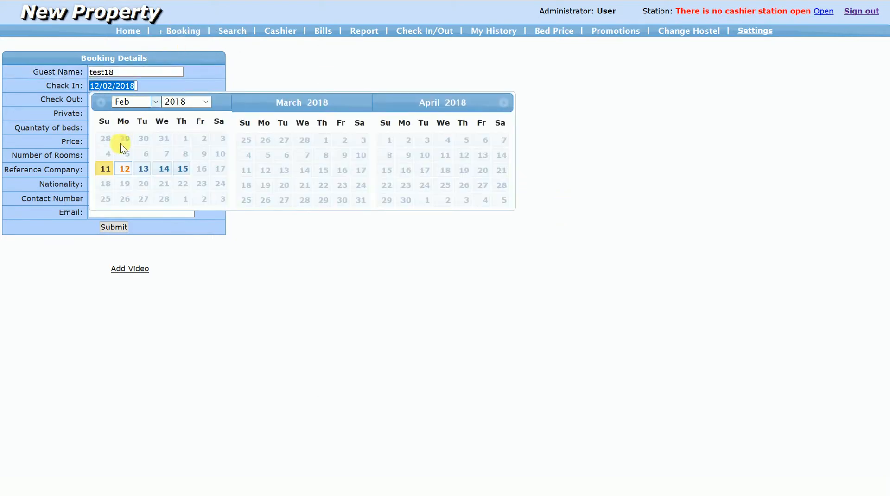
- Set the test18 booking to one female bed and mark it as shared
key("Tab")
key("Tab")
key("Tab")
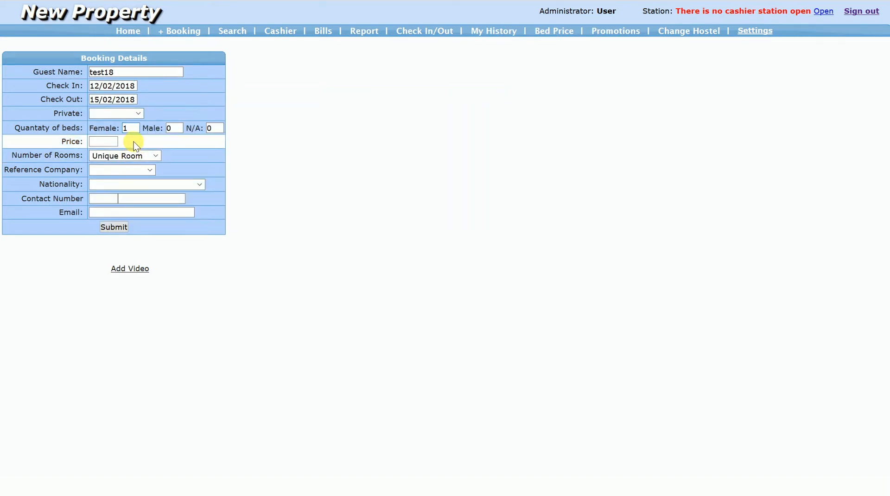
type("1")
key("Tab")
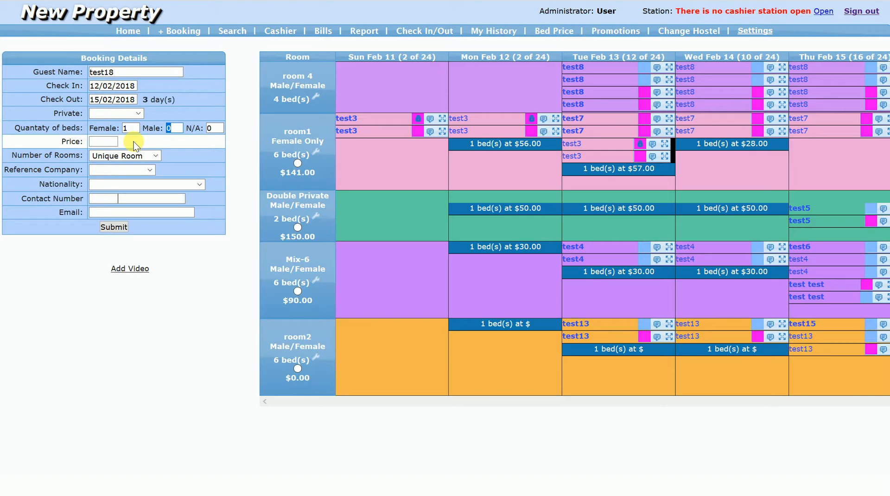
key("Tab")
key("Tab")
left_click(134, 114)
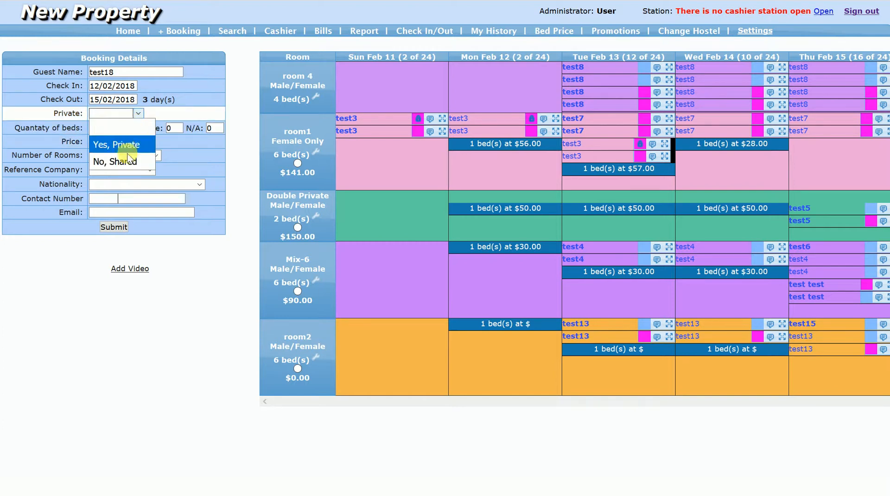
left_click(127, 162)
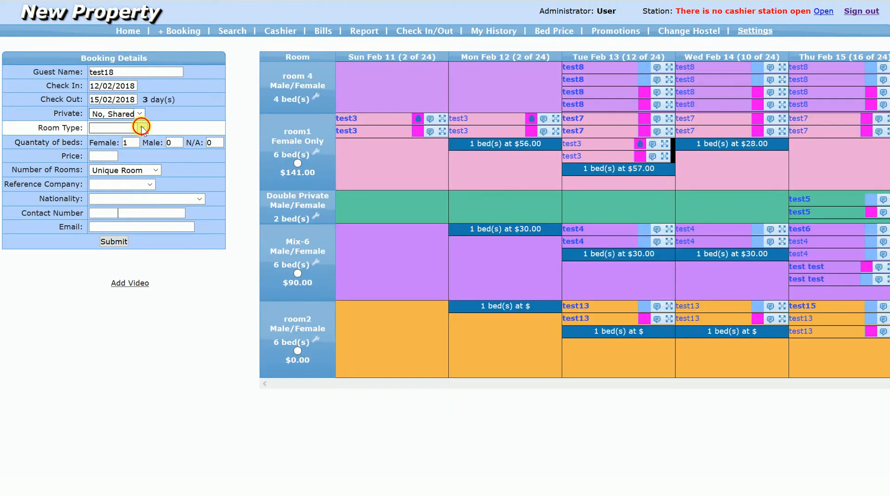
- Set the test18 booking's room type to Female Only, reference company to phone booking and nationality to Albania
left_click(139, 127)
left_click(115, 159)
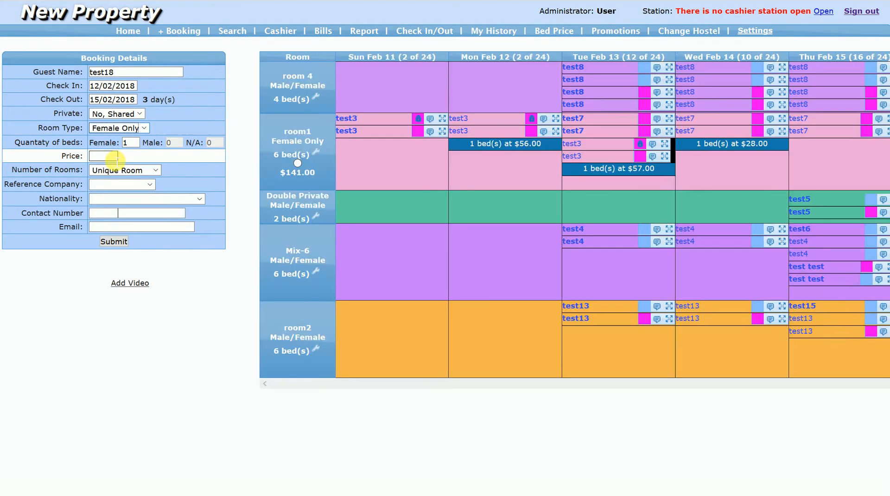
left_click(131, 184)
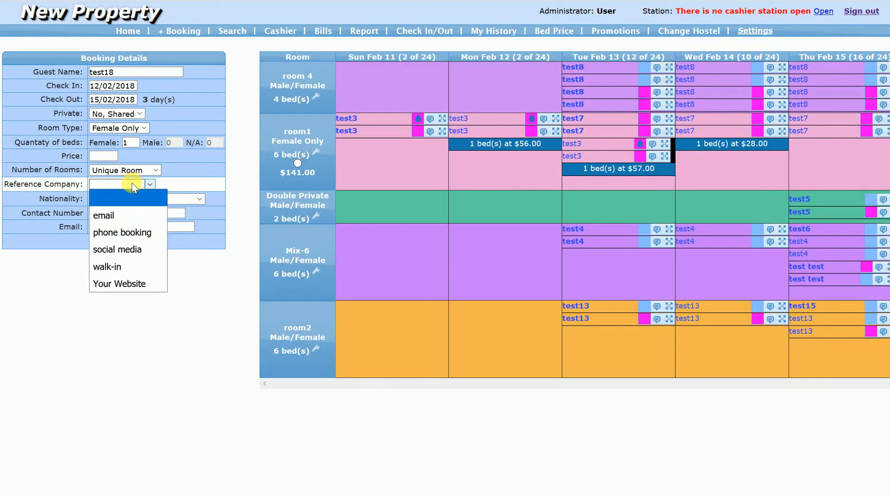
left_click(129, 234)
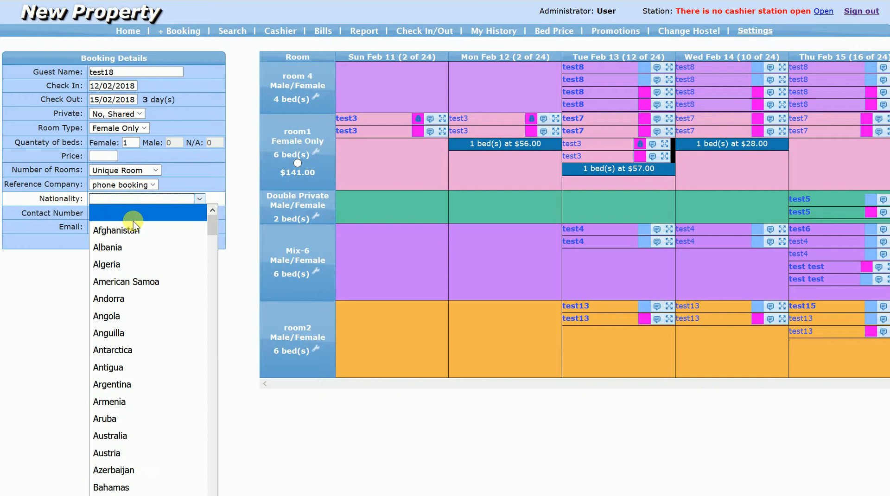
left_click(135, 247)
- Fill in the contact number and email, and submit the test18 booking in room1 at a price of 141.00
left_click(111, 215)
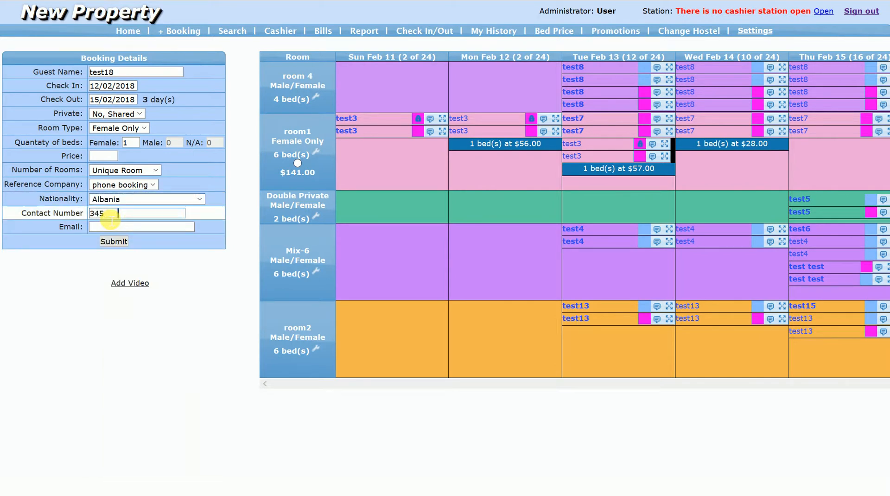
type("45678")
key("Tab")
type("soh@soh.com")
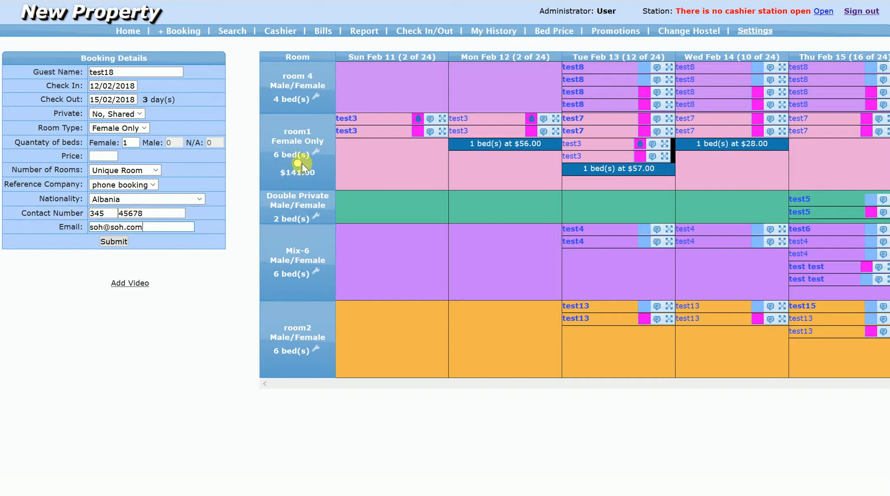
left_click(299, 163)
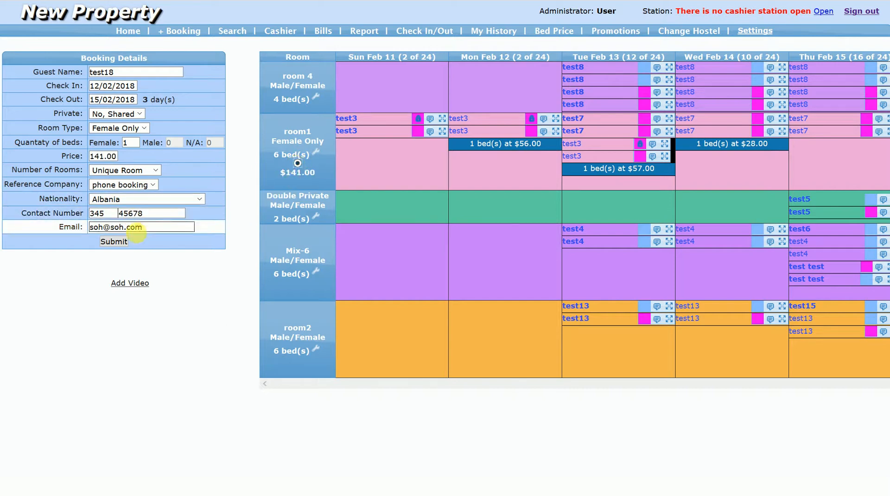
left_click(115, 241)
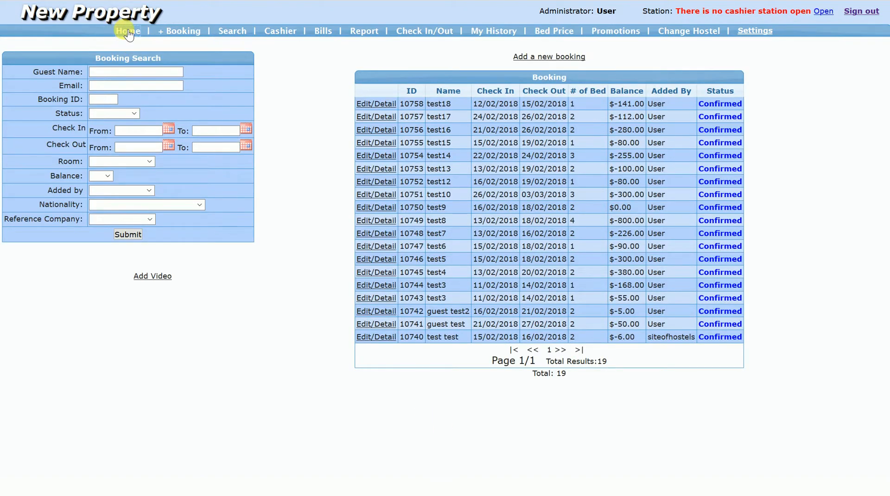
- Check the home calendar and start a new booking for test19 from 27/02/2018 to 03/03/2018
left_click(128, 31)
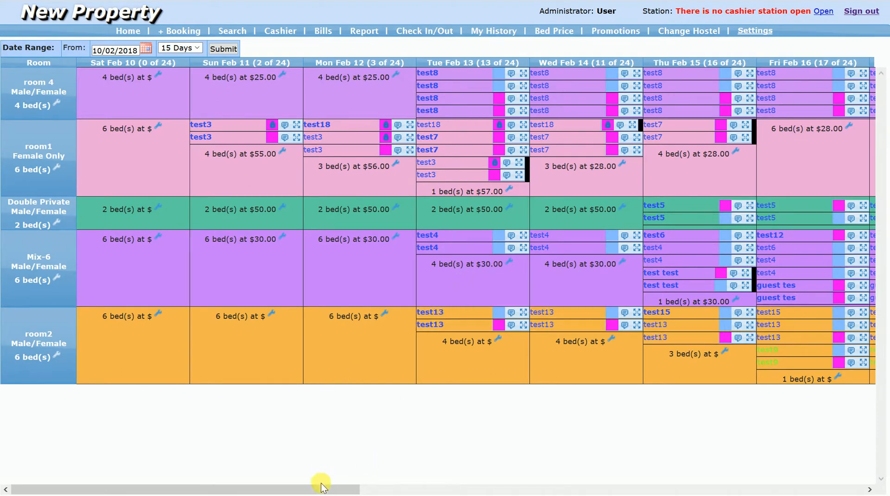
left_click_drag(319, 490, 830, 494)
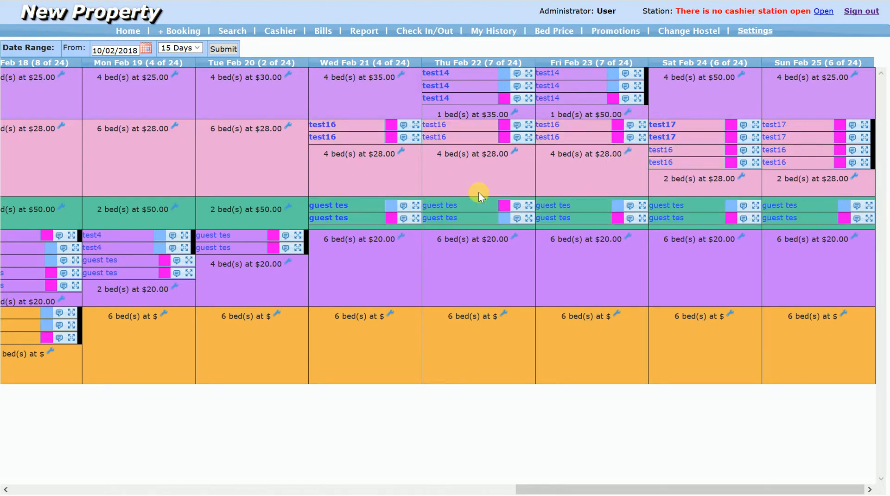
left_click(195, 32)
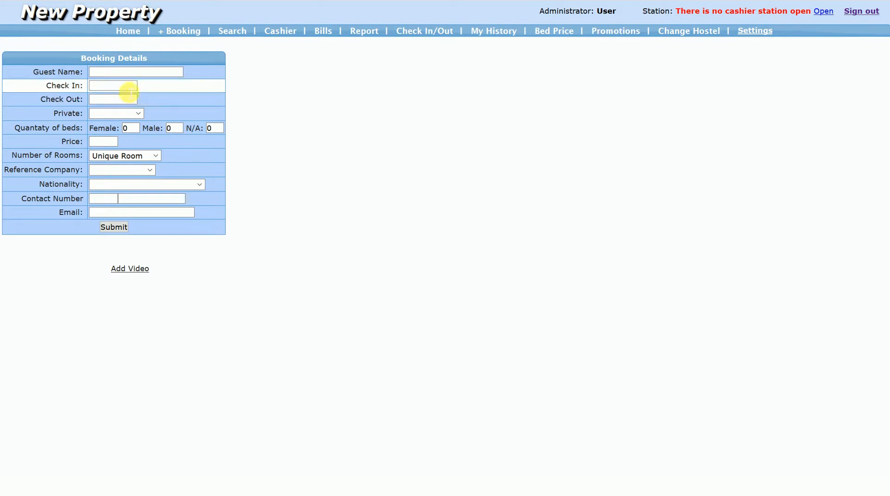
left_click(129, 86)
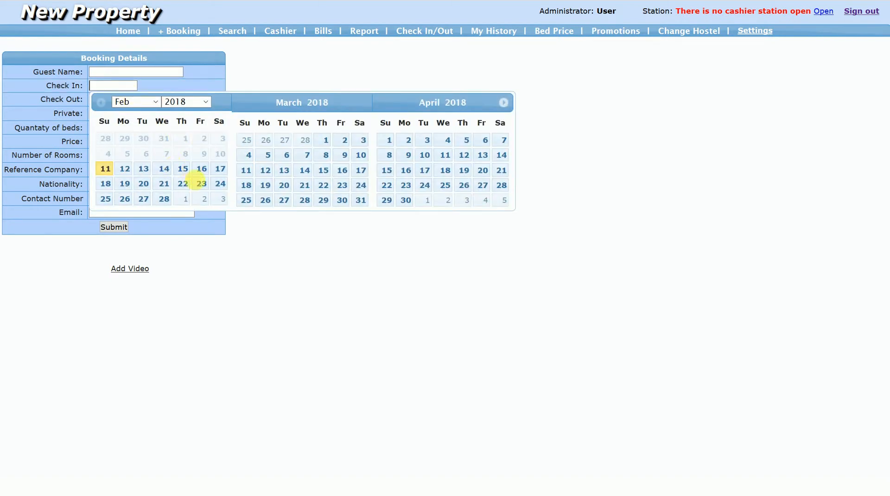
left_click(142, 199)
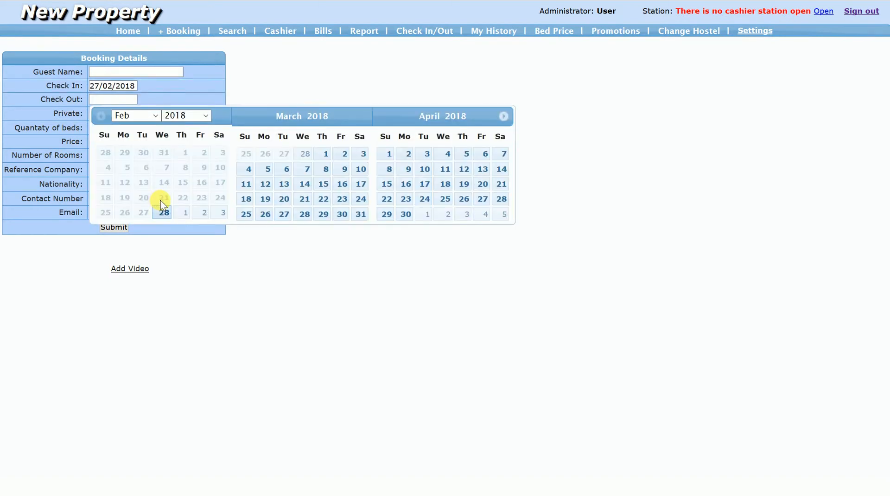
left_click(220, 214)
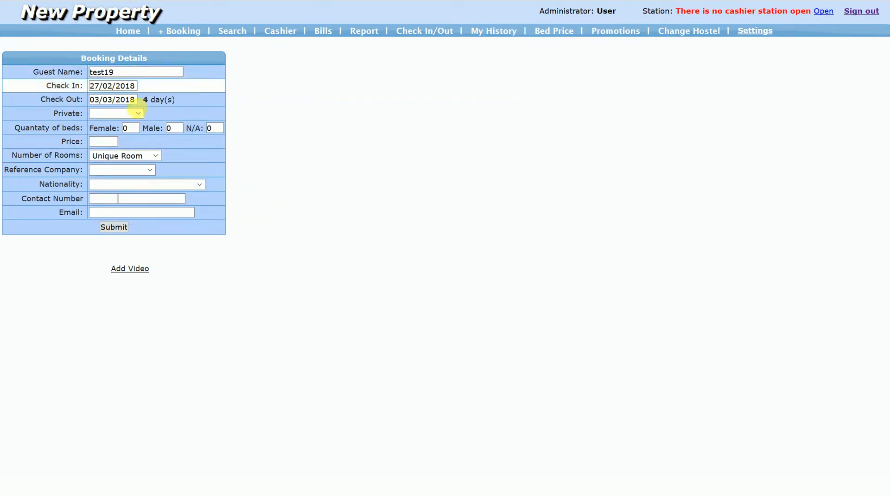
- Mark the test19 booking as shared with a Female Only room type and one female bed
left_click(138, 115)
left_click(129, 161)
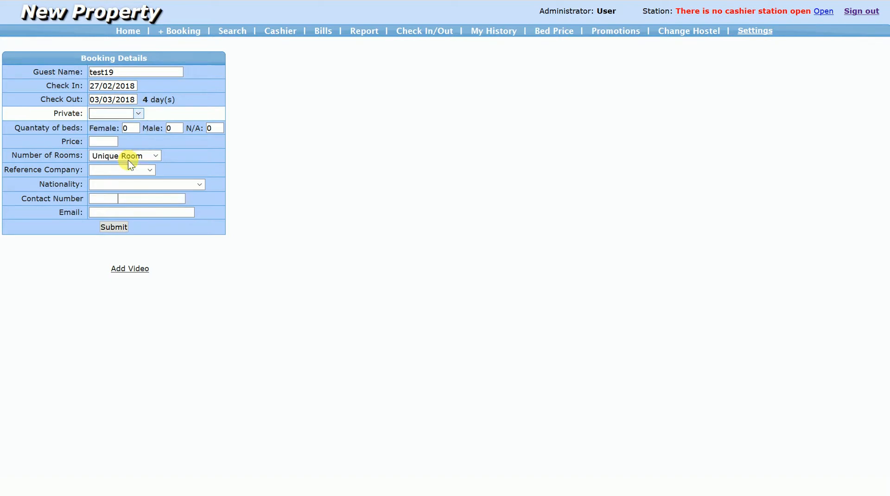
left_click(130, 129)
left_click(129, 160)
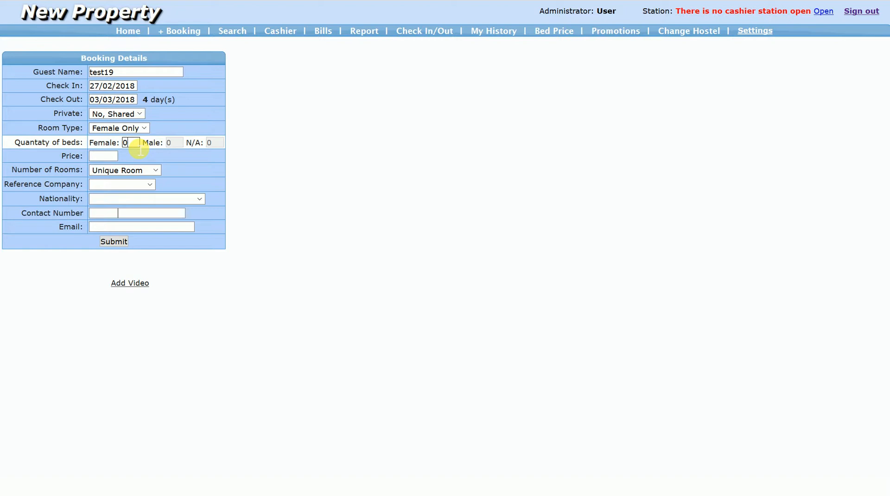
type("1")
left_click(114, 157)
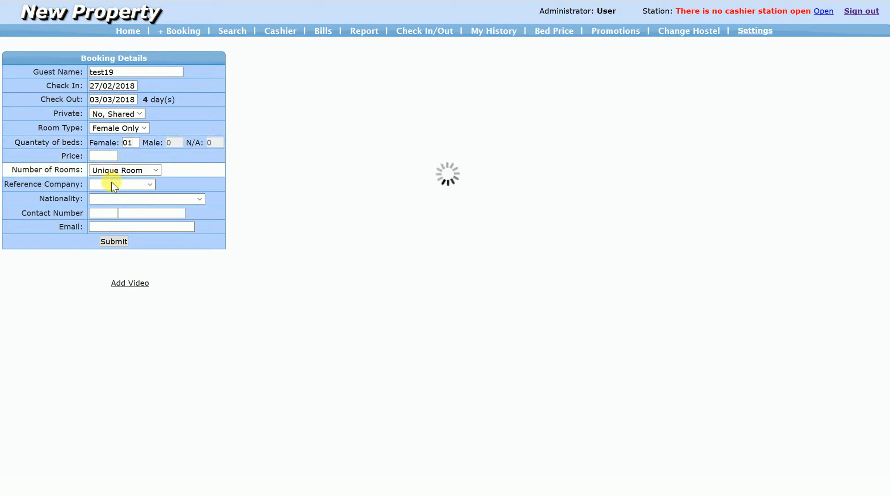
- Set the test19 booking's reference company to social media and its nationality to Afghanistan
left_click(113, 184)
left_click(120, 251)
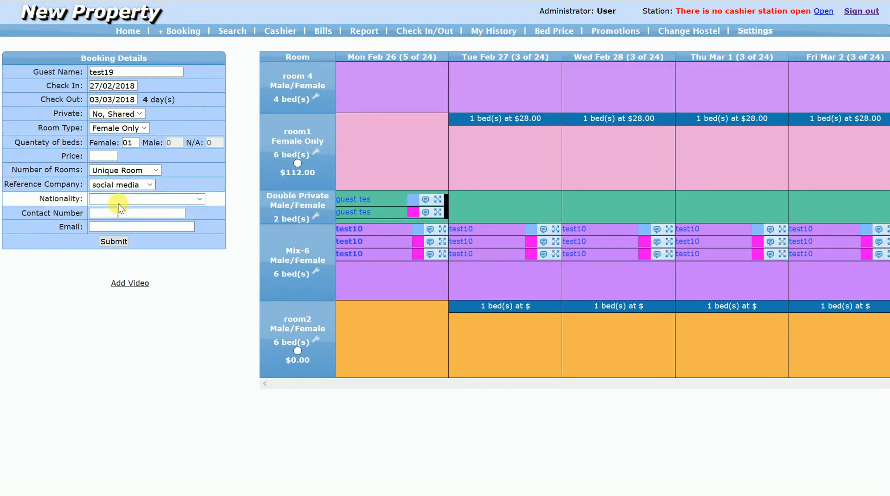
left_click(120, 199)
left_click(120, 230)
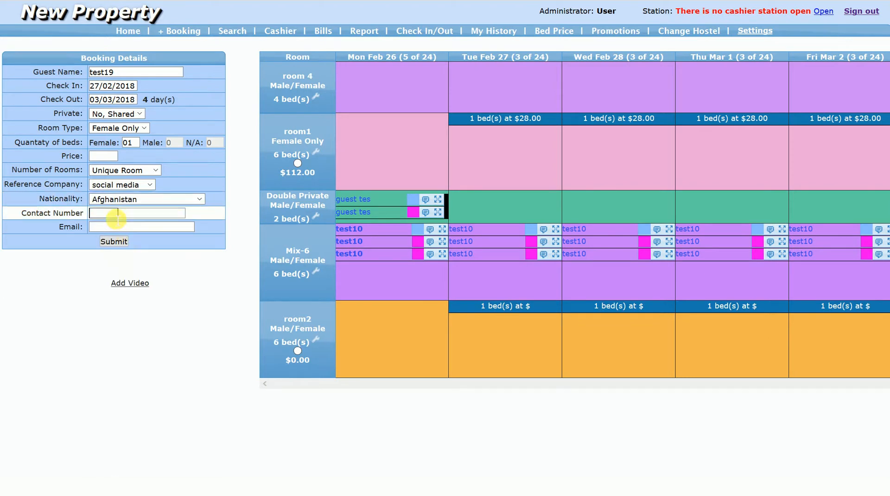
- Fill in the contact number and email for the test19 booking
type("123")
left_click(139, 215)
type("123")
left_click(131, 229)
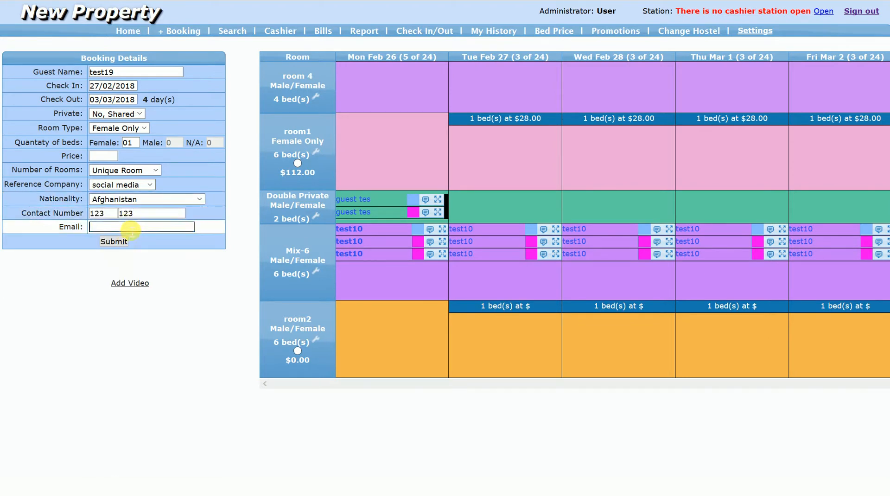
type("soh@soh.com")
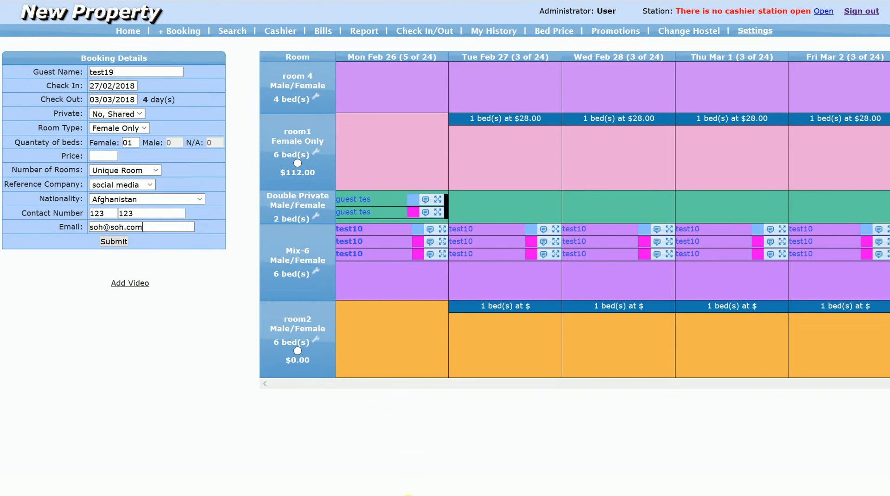
- Change the test19 check-in date to 23/02/2018, keep check-out at 03/03/2018, and set the female beds to 2
scroll(621, 493, "right", 3)
scroll(615, 493, "left", 3)
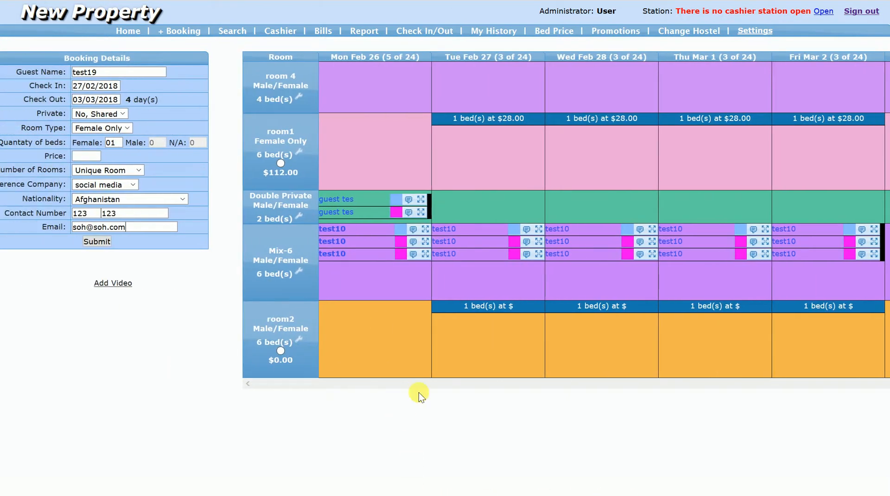
left_click(112, 86)
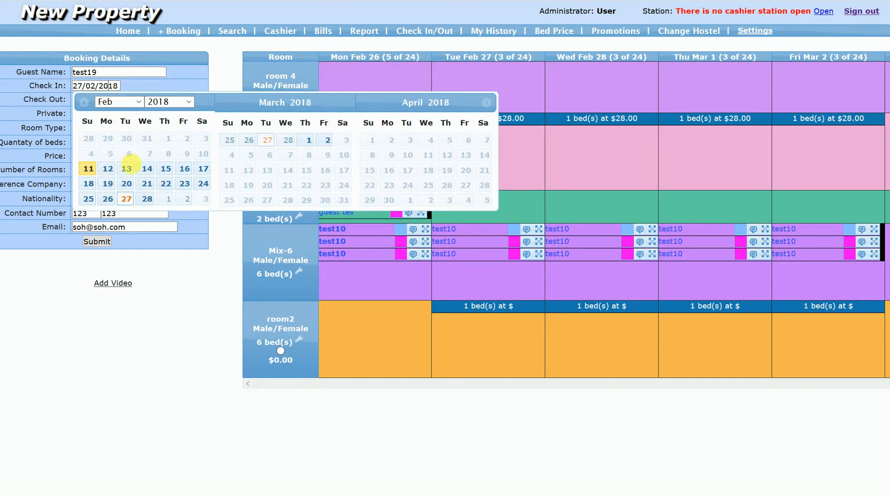
left_click(183, 185)
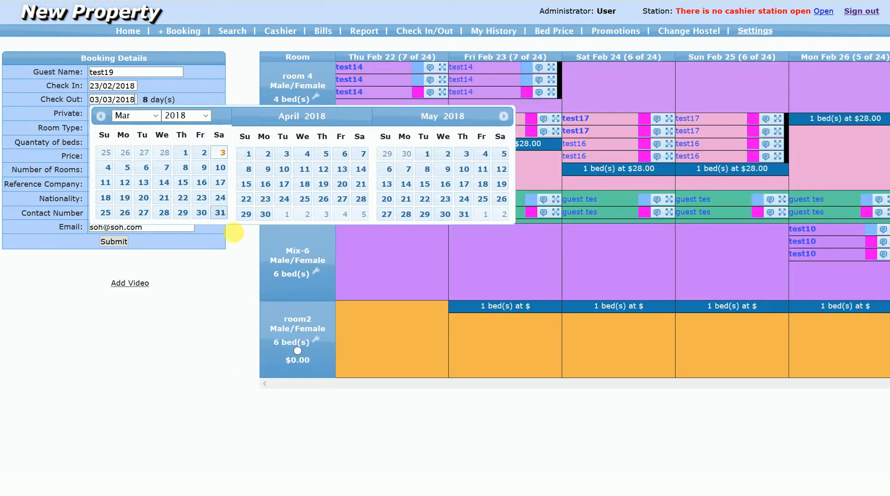
left_click(232, 301)
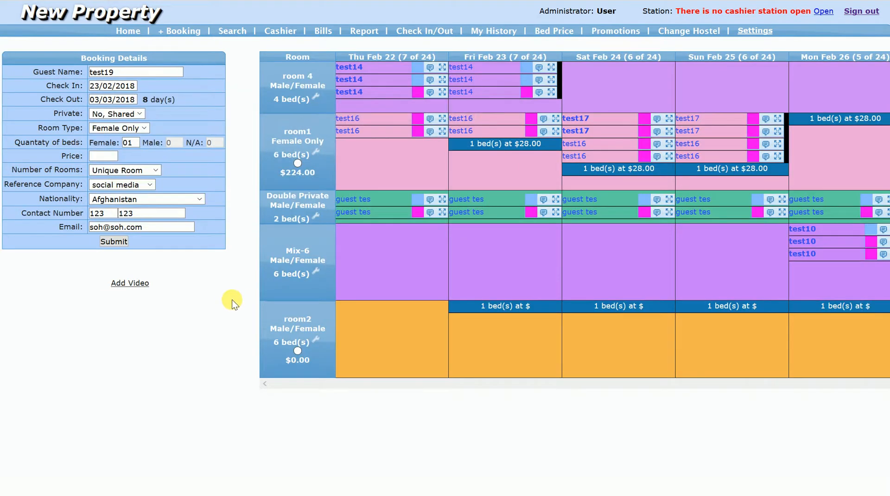
- Assign the test19 booking to room1 at a price of 448.00 and submit it
left_click(310, 161)
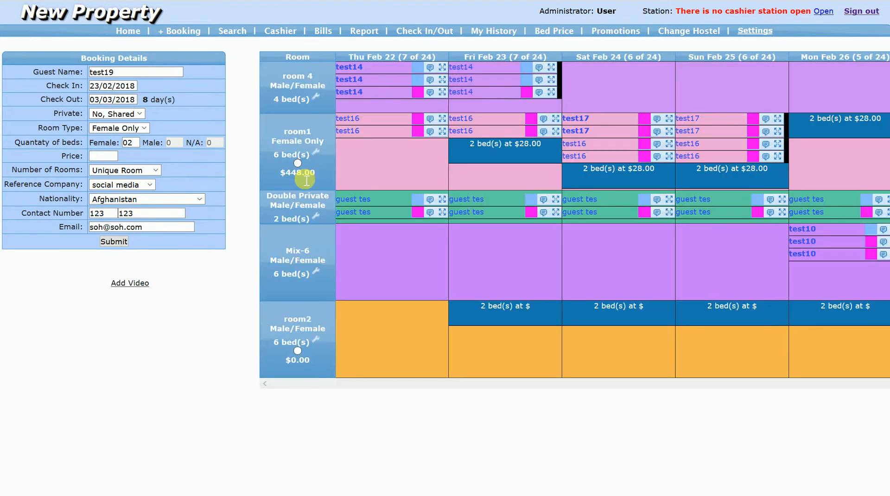
left_click(298, 163)
left_click(110, 242)
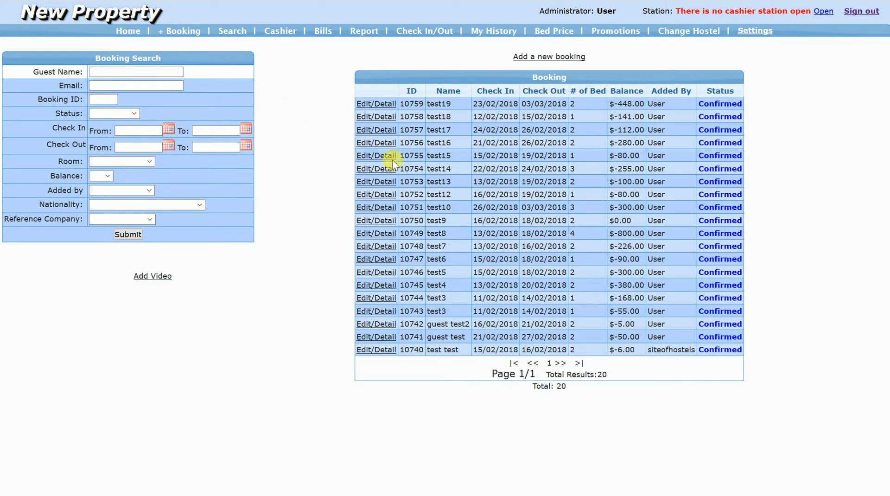
- Open the test4 booking in Mix-6 from the home calendar and rename its first guest as "test4."
left_click(384, 207)
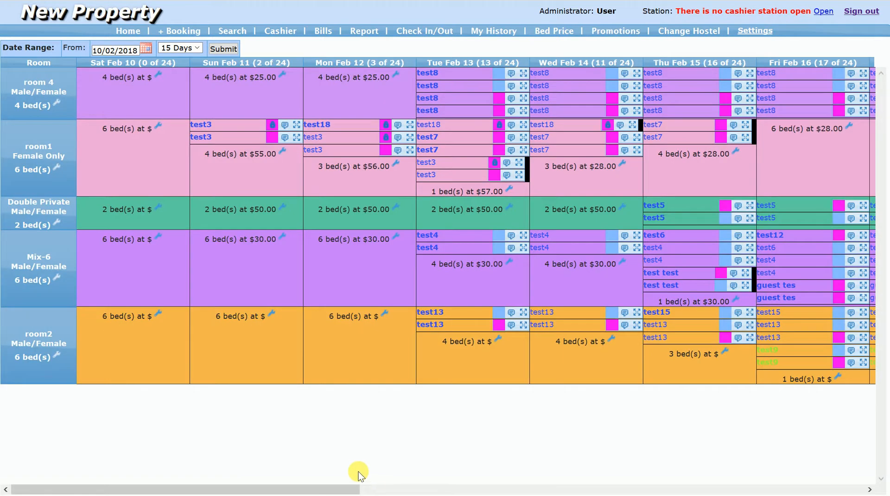
left_click_drag(330, 489, 532, 491)
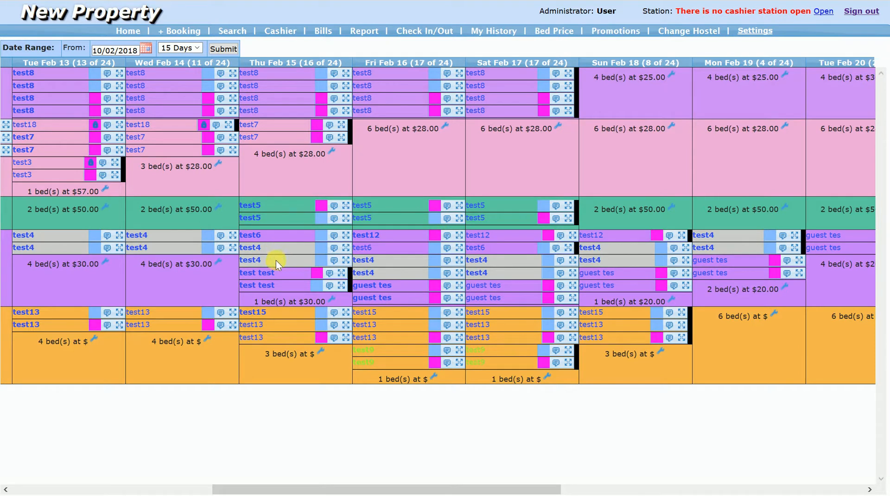
left_click_drag(364, 489, 298, 487)
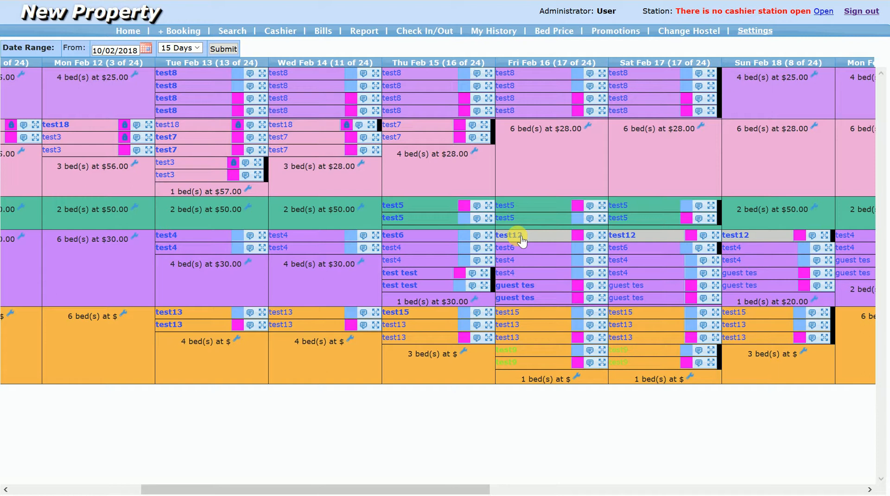
left_click(393, 247)
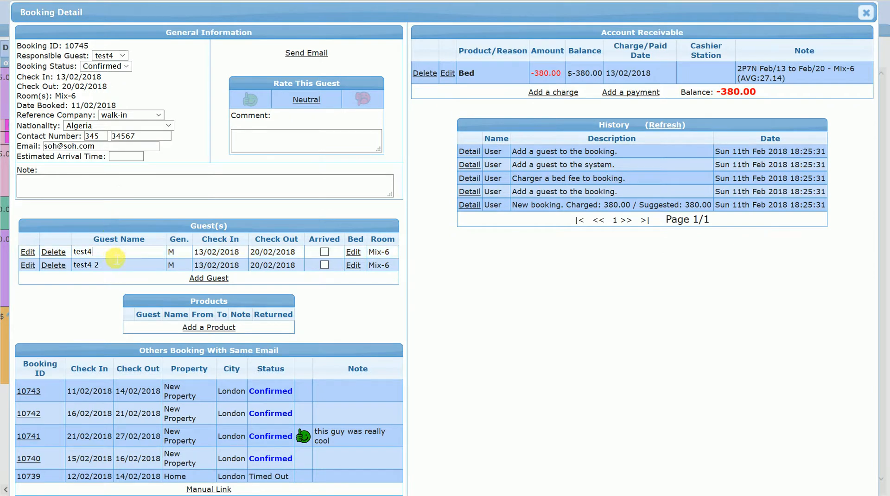
left_click(116, 255)
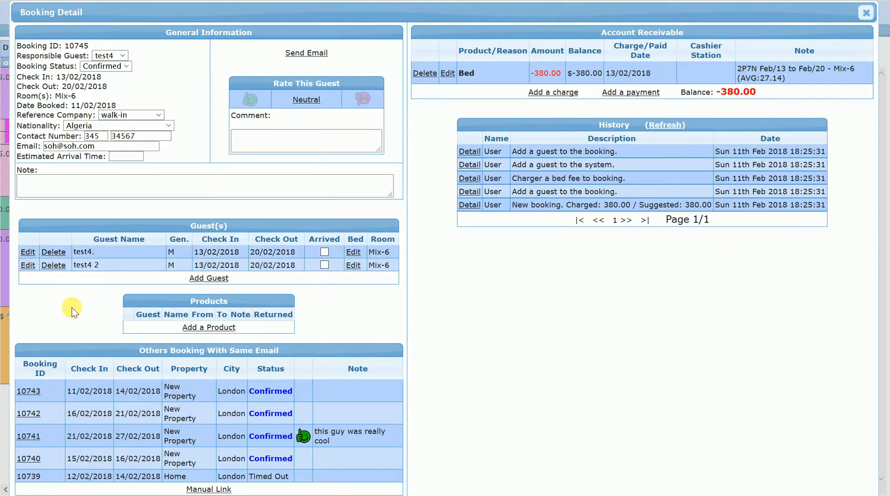
- Examine the guest update's details in the refreshed test4 booking history and return to the home calendar
left_click(663, 126)
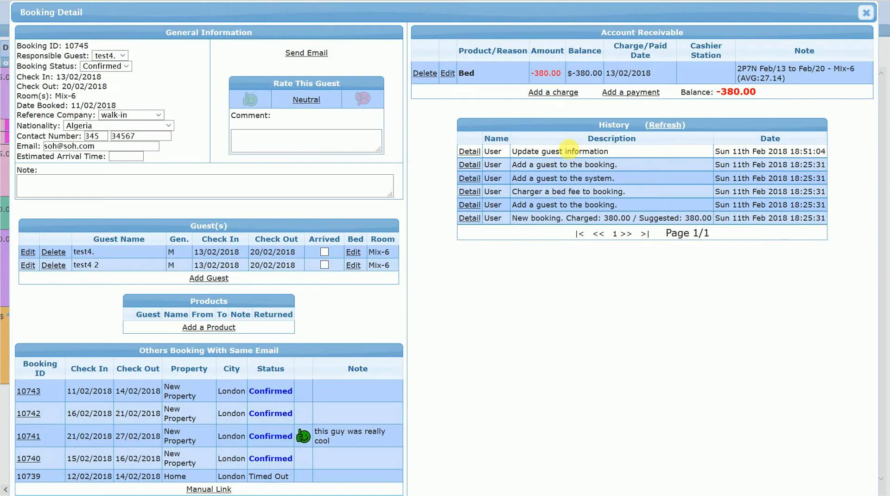
left_click(468, 151)
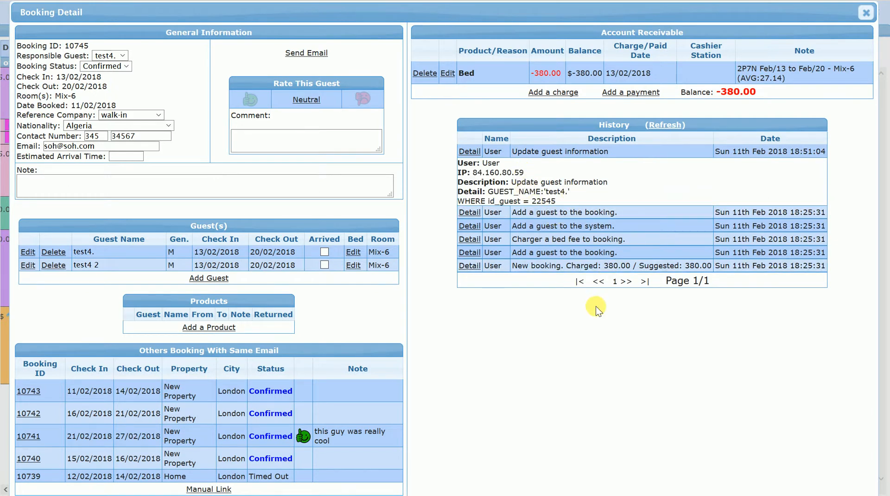
left_click(866, 13)
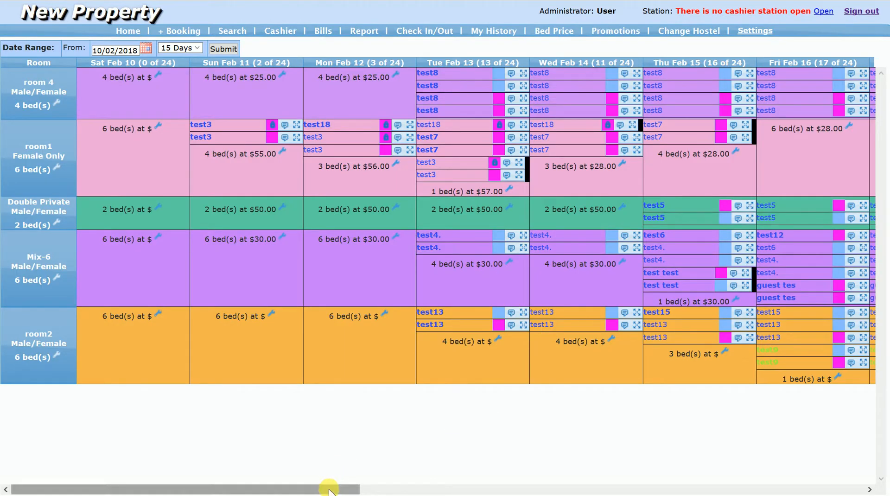
left_click_drag(329, 491, 580, 480)
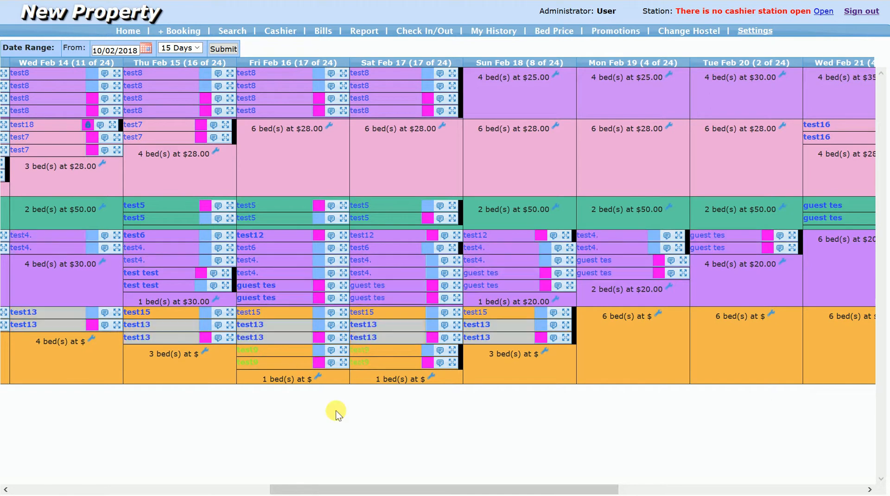
- Open the test4 booking in Mix-6 from the calendar and assign its first guest to bed 4 for all nights
mouse_move(378, 490)
left_mouse_down()
mouse_move(284, 465)
mouse_move(195, 465)
mouse_move(371, 483)
left_mouse_up()
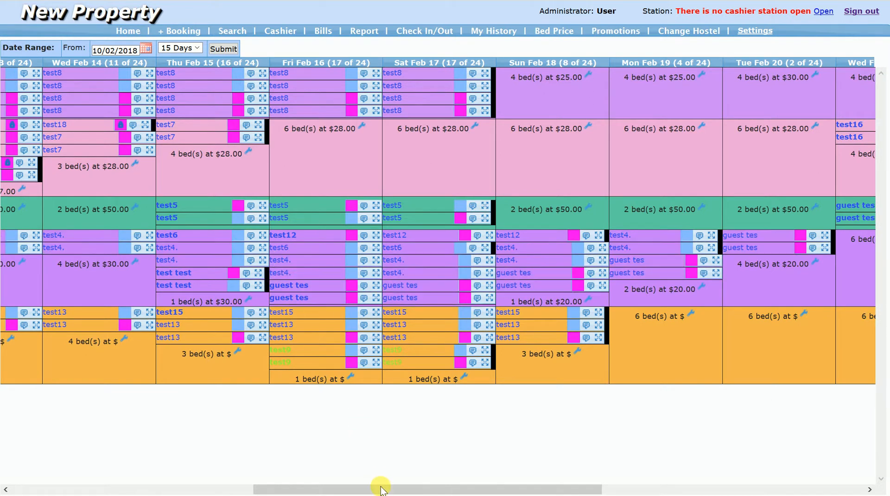
left_click_drag(371, 490, 284, 472)
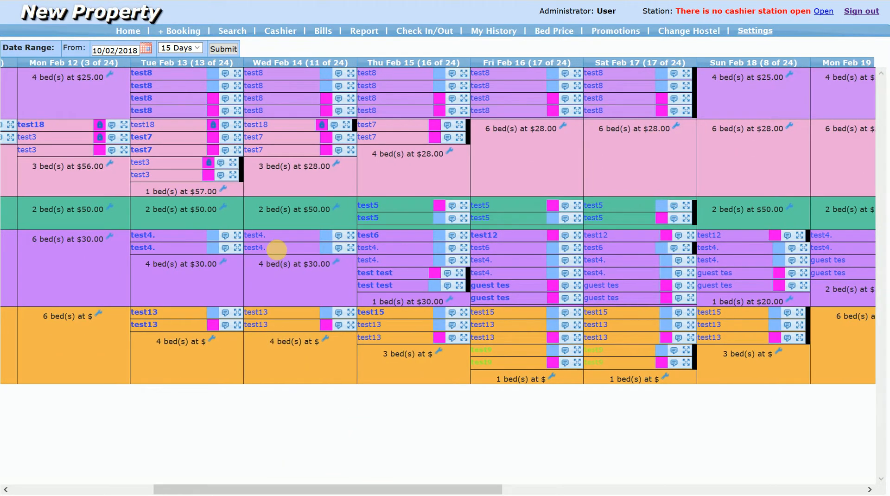
left_click(275, 249)
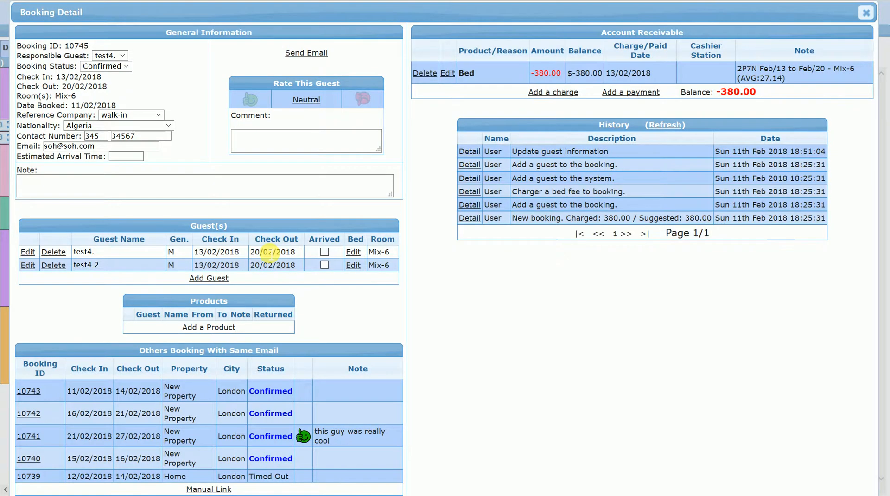
left_click(353, 252)
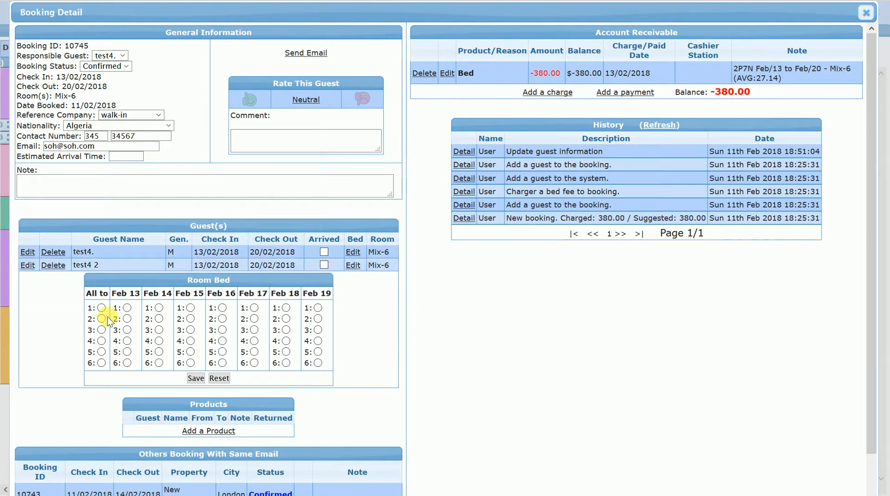
left_click(101, 341)
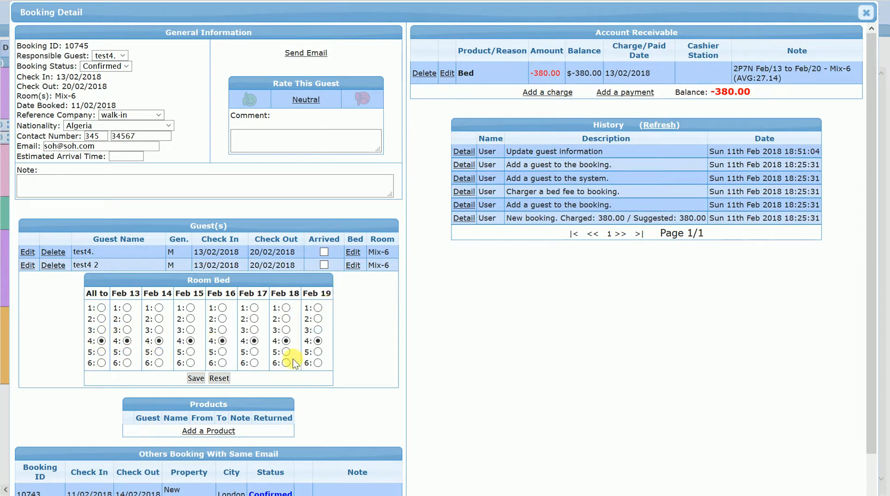
left_click(195, 377)
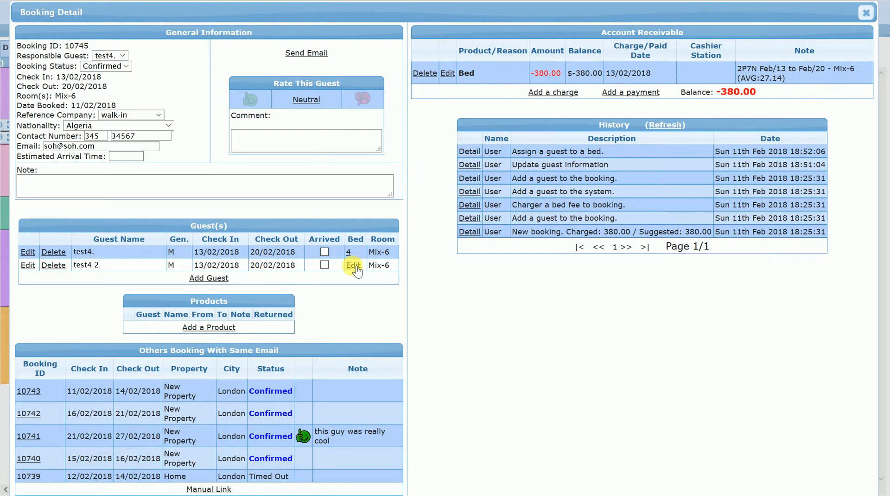
- Assign the second guest, test4 2, to bed 3 for all nights and close the booking
left_click(355, 268)
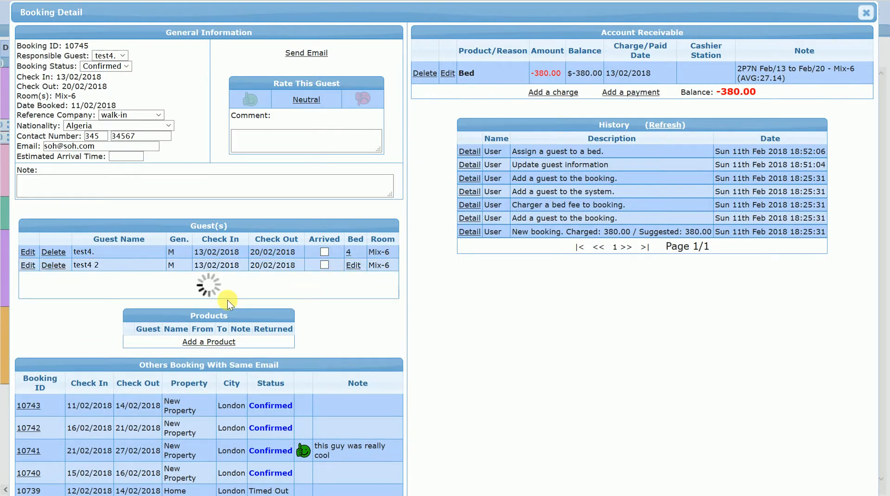
left_click(102, 329)
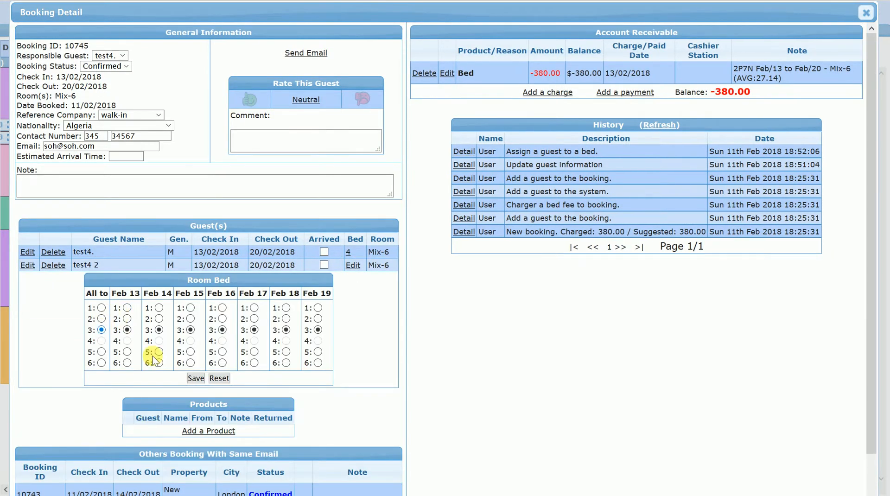
left_click(195, 378)
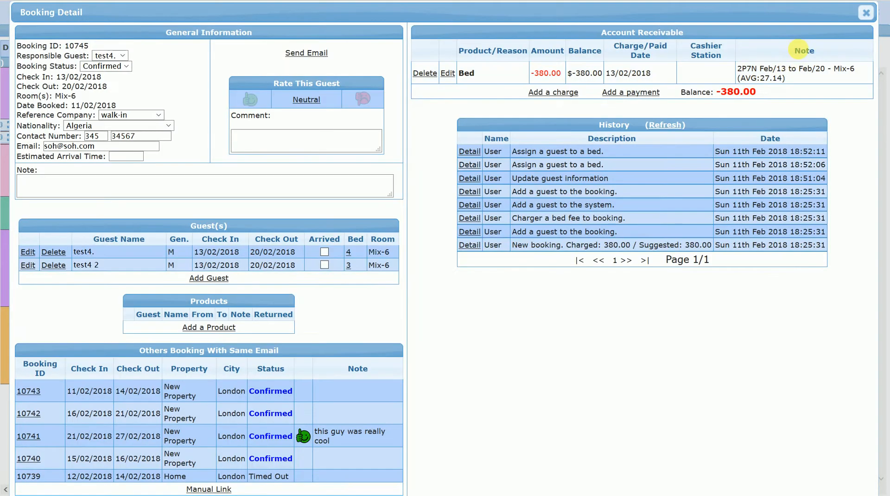
left_click(866, 13)
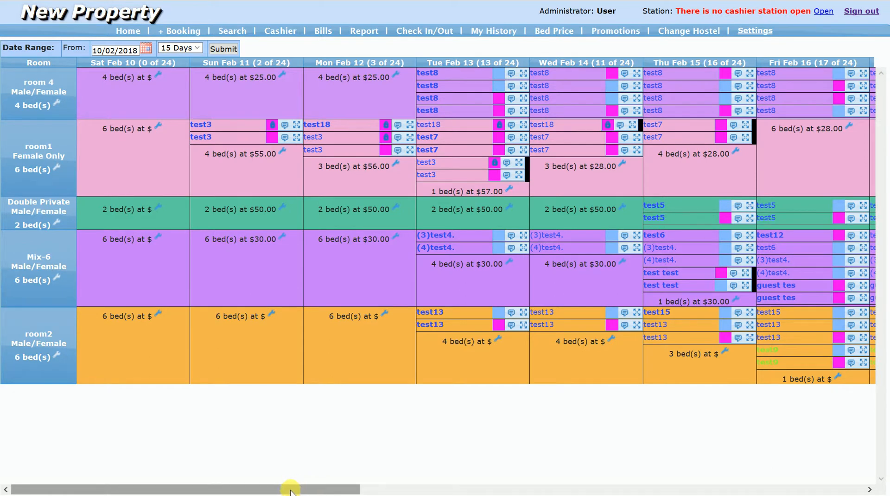
- Reopen the test4 booking from Feb 14 and move its detail window aside to examine the calendar behind it
left_click_drag(292, 490, 445, 490)
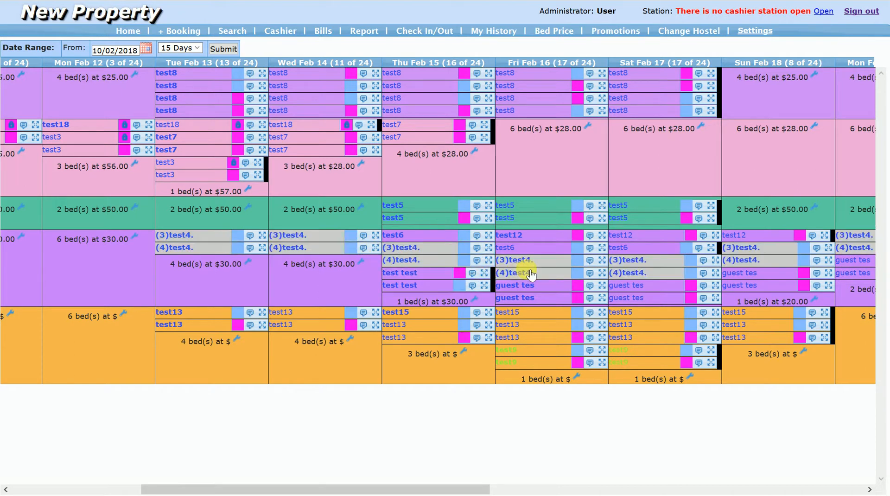
left_click(297, 246)
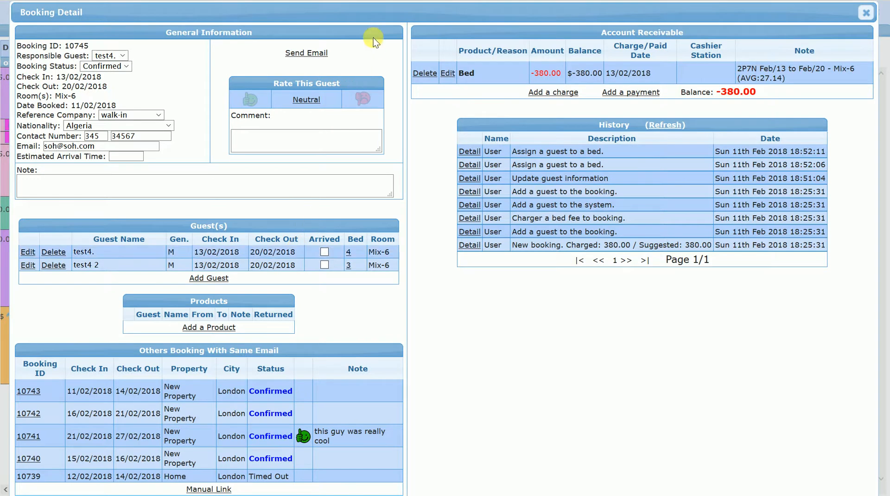
left_click(372, 3)
left_click(268, 17)
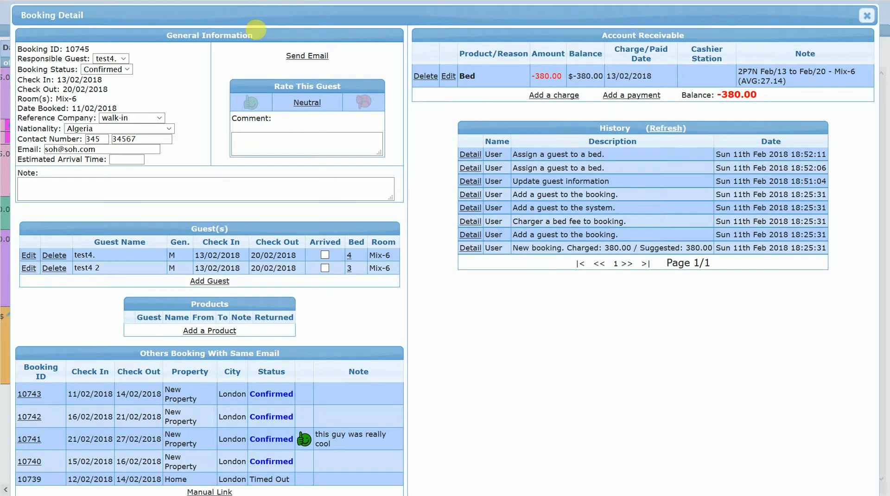
left_click_drag(258, 12, 259, 115)
left_click_drag(228, 405, 229, 431)
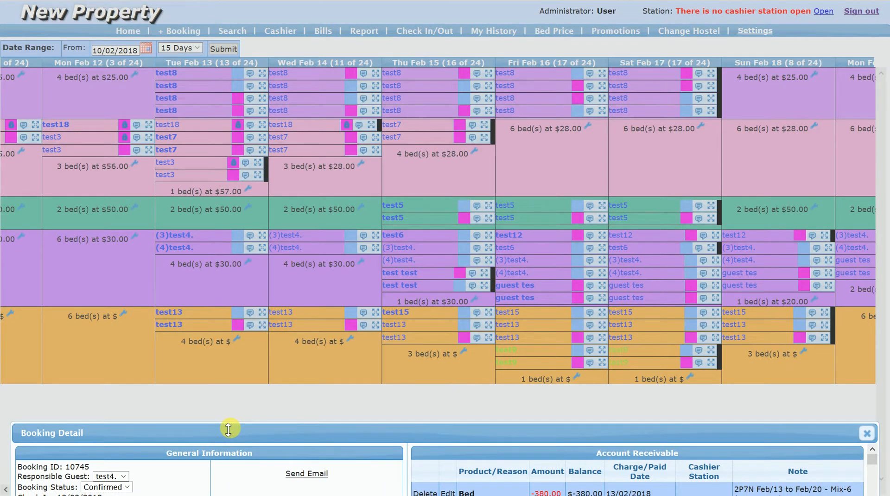
left_click_drag(228, 430, 276, 40)
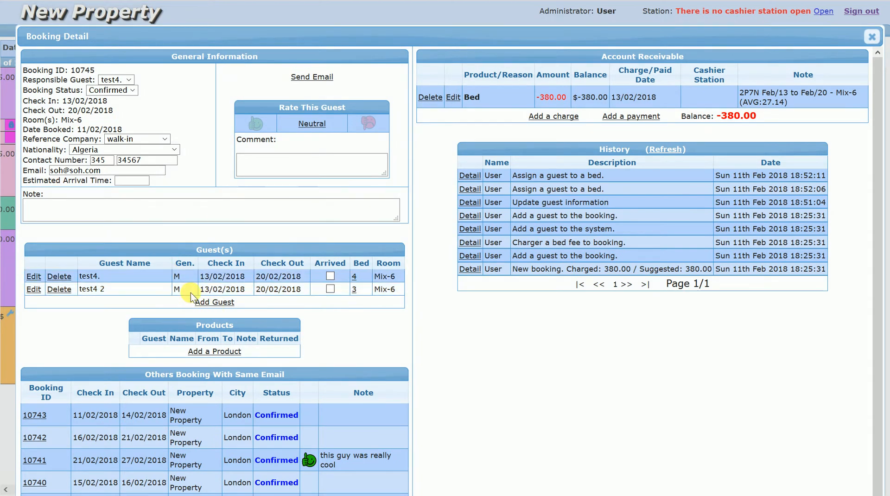
- Start a new guest entry in the test4 booking: name "test", Female, check-in 14/02/2018, check-out 17/02/2018
left_click(211, 303)
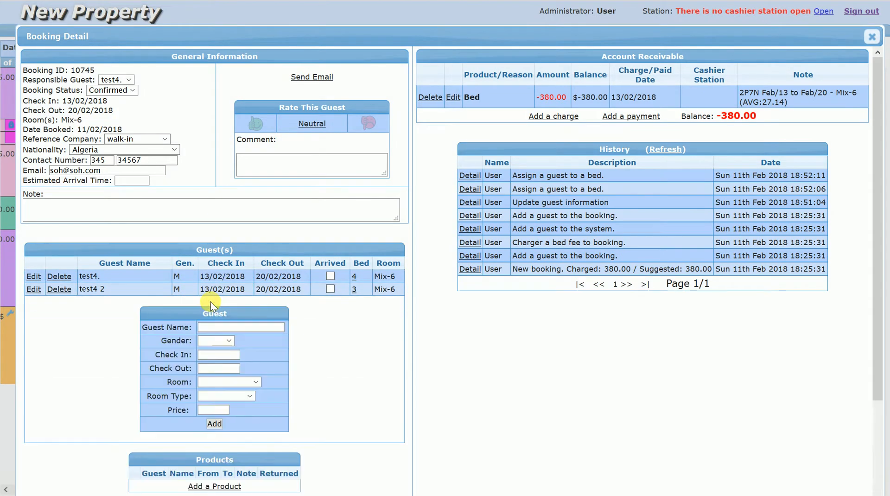
left_click(221, 329)
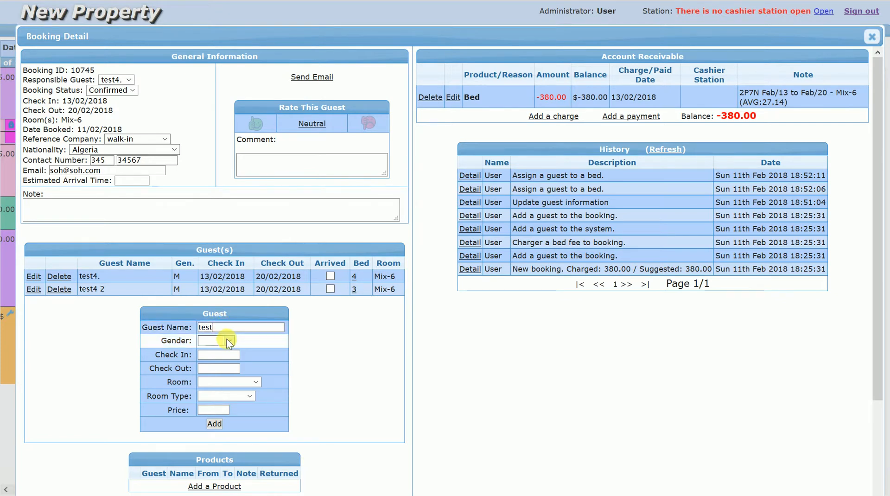
left_click(230, 342)
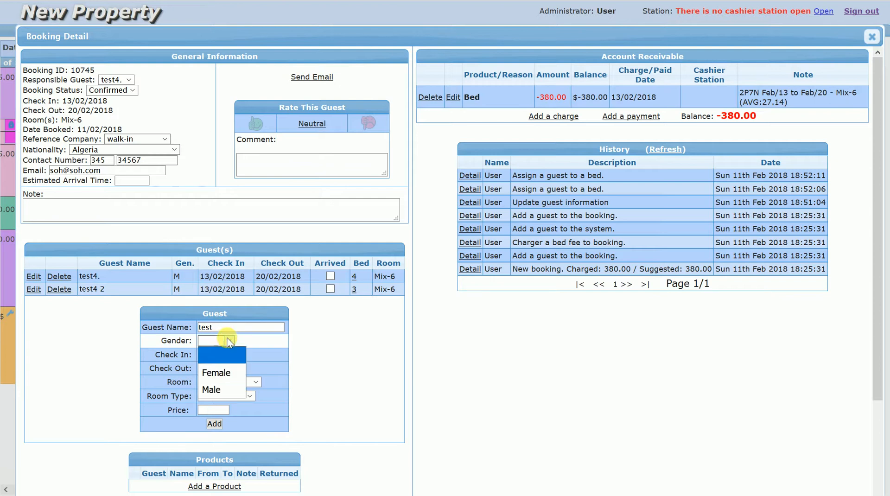
left_click(218, 373)
left_click(225, 357)
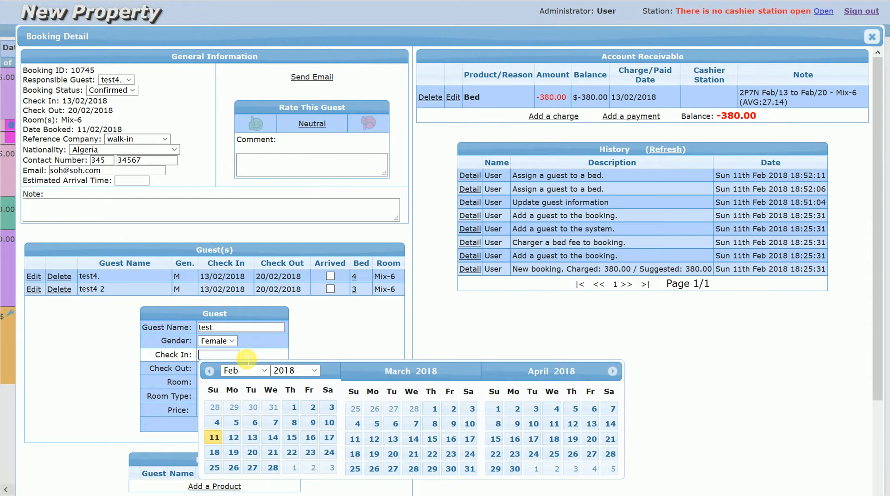
left_click(273, 437)
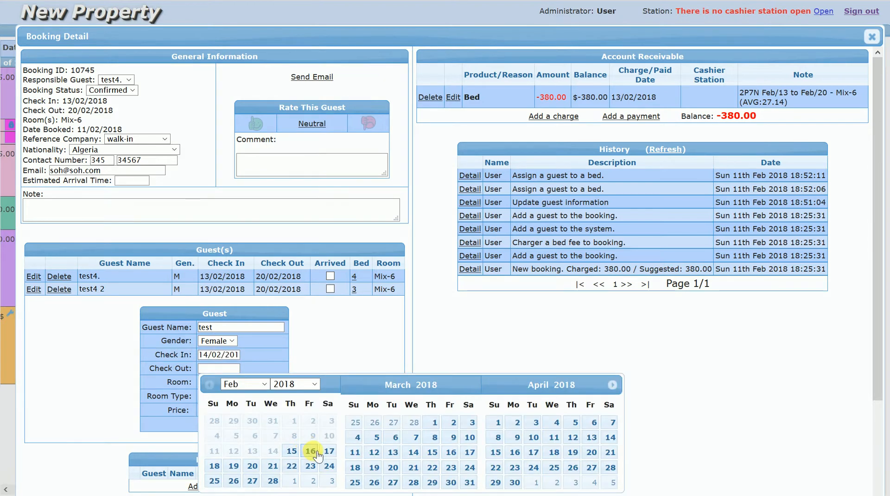
left_click(328, 452)
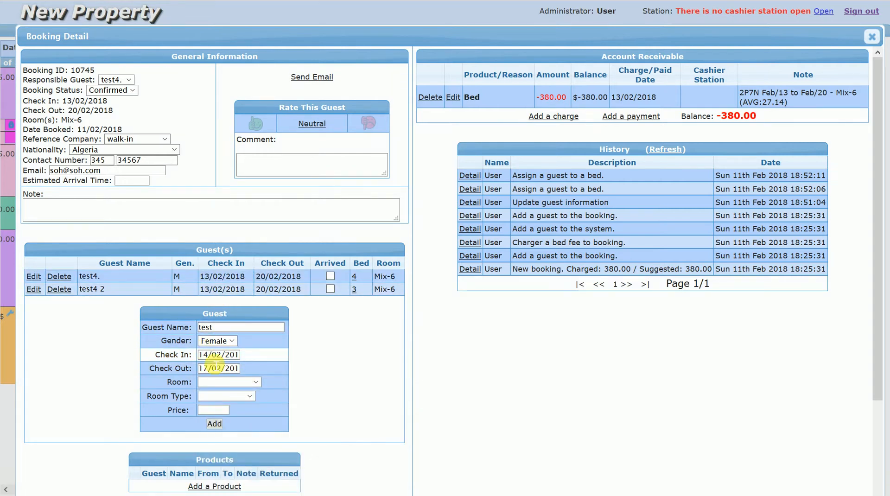
- Move the booking window aside to check room availability for the new guest in the calendar, then bring it back
left_click(209, 383)
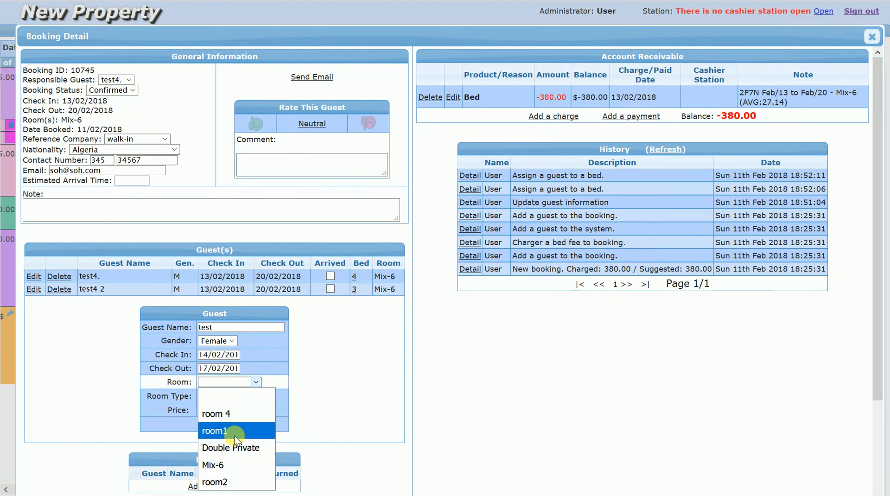
left_click_drag(293, 34, 282, 369)
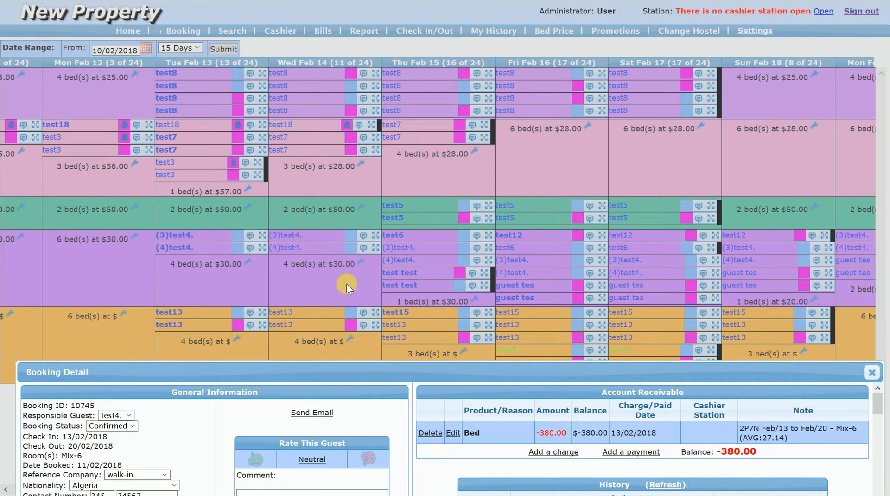
left_click_drag(348, 366, 340, 425)
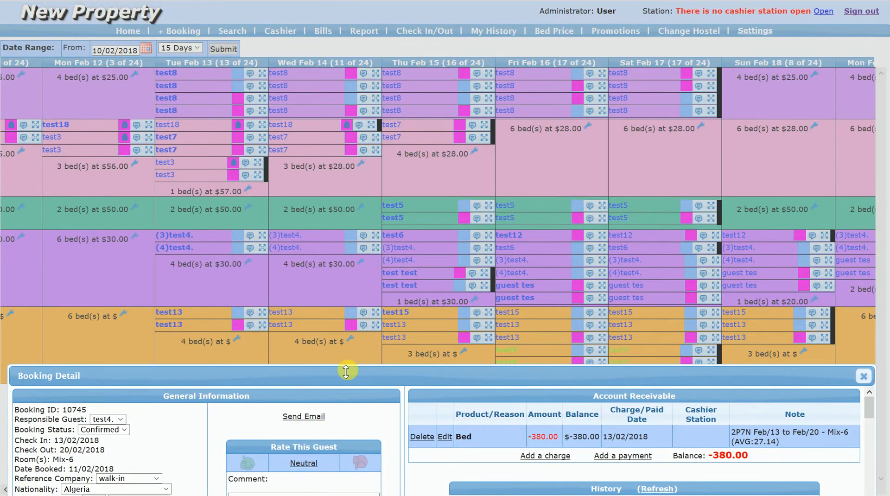
left_click_drag(347, 369, 672, 28)
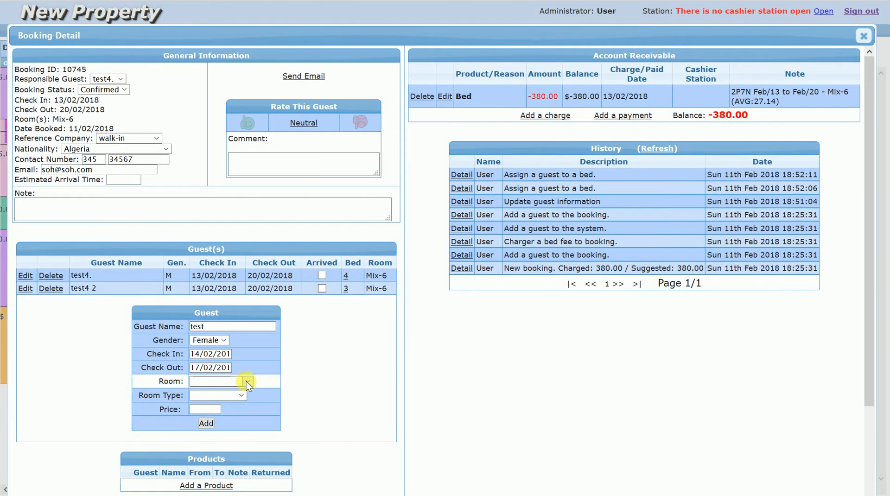
- Assign the new guest to room1 at a price of 35, add the guest, and close the booking
left_click(246, 383)
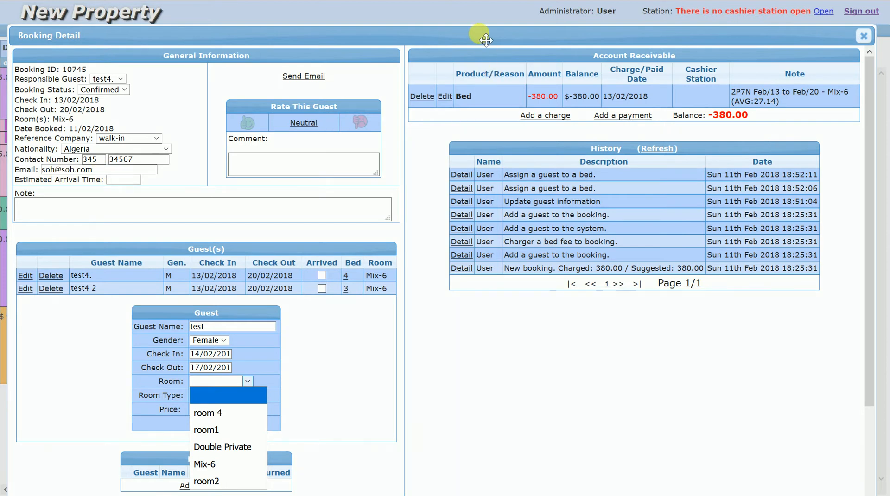
left_click(212, 432)
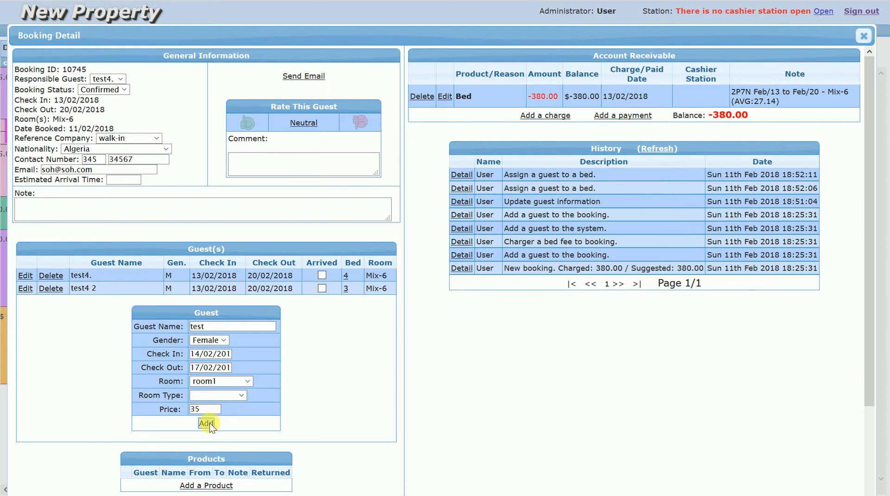
left_click(206, 423)
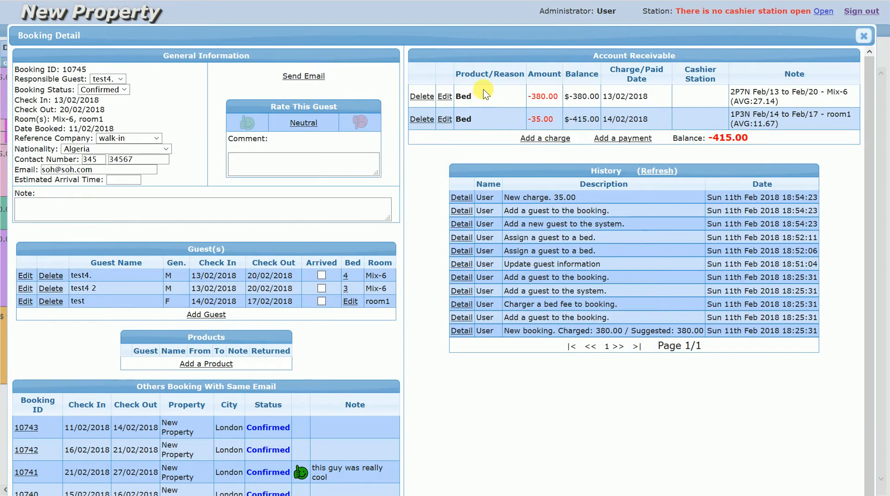
left_click(863, 35)
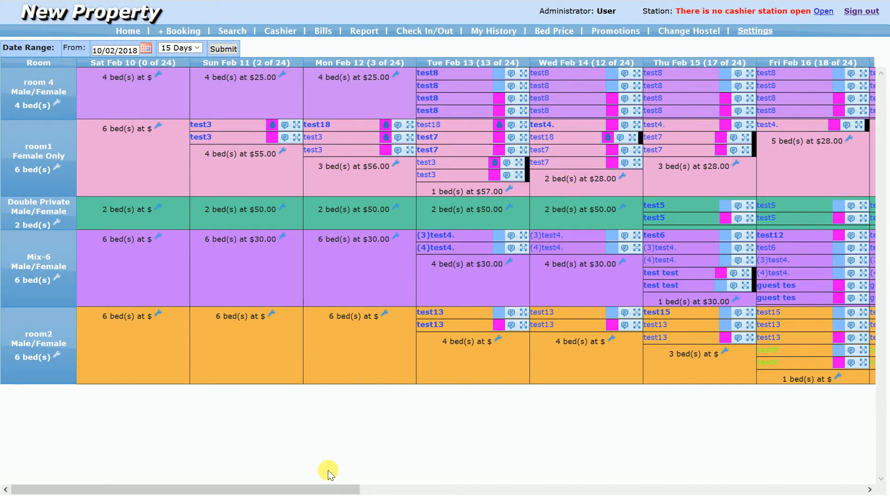
- Open the "test test" booking from Feb 15 in Mix-6 and start a new guest entry
left_click_drag(328, 488, 421, 488)
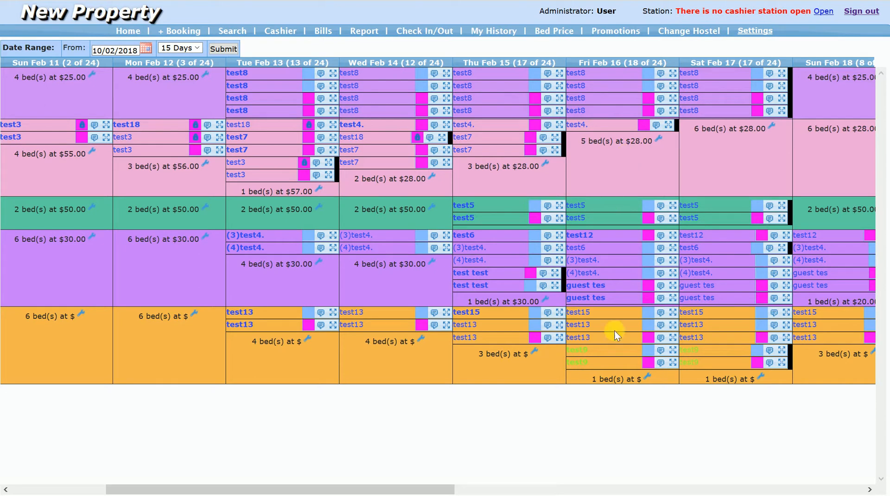
left_click(472, 285)
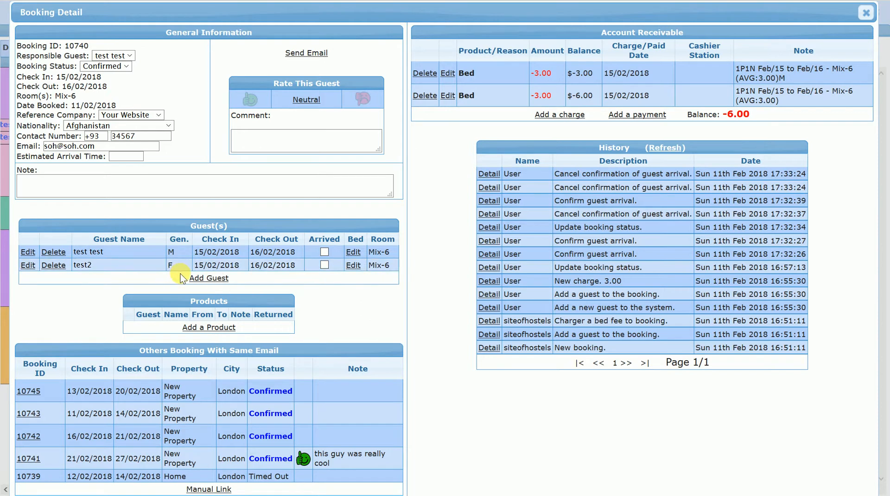
left_click(206, 277)
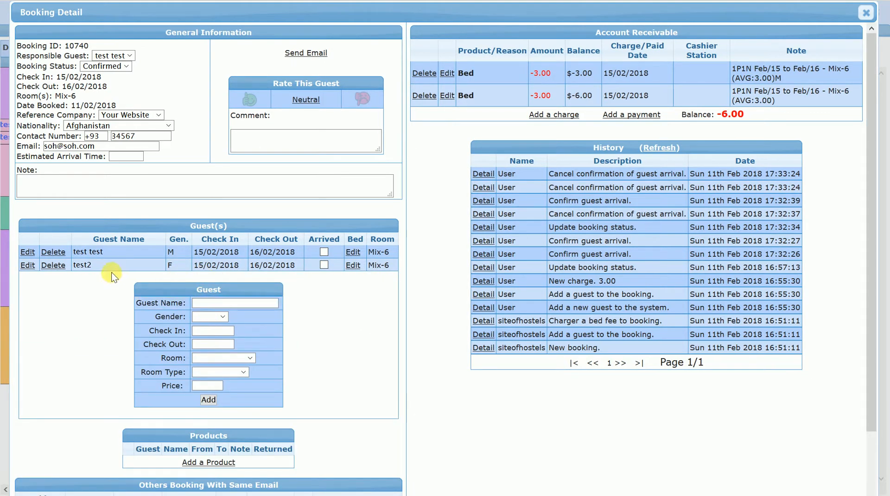
- Fill in the new guest with the first guest's name "test test", Male, check-in 16/02/2018 and check-out 17/02/2018
left_click_drag(116, 252, 39, 252)
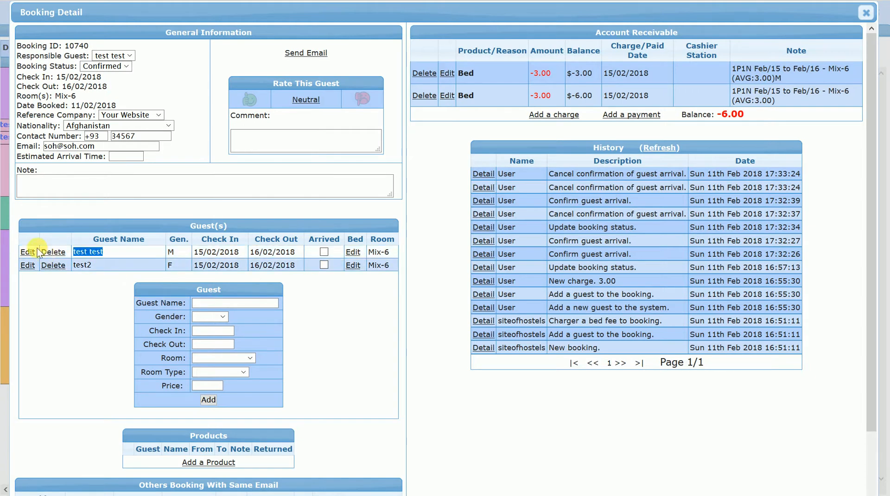
key("ctrl+c")
left_click(211, 302)
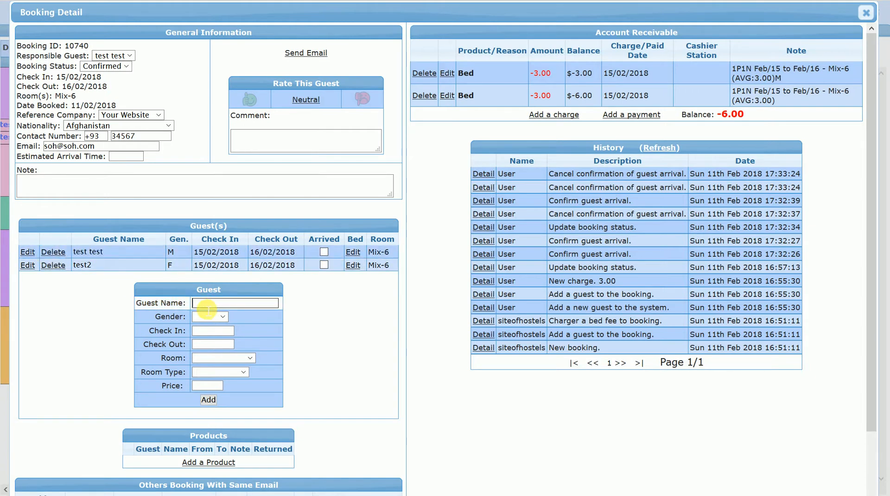
key("ctrl+v")
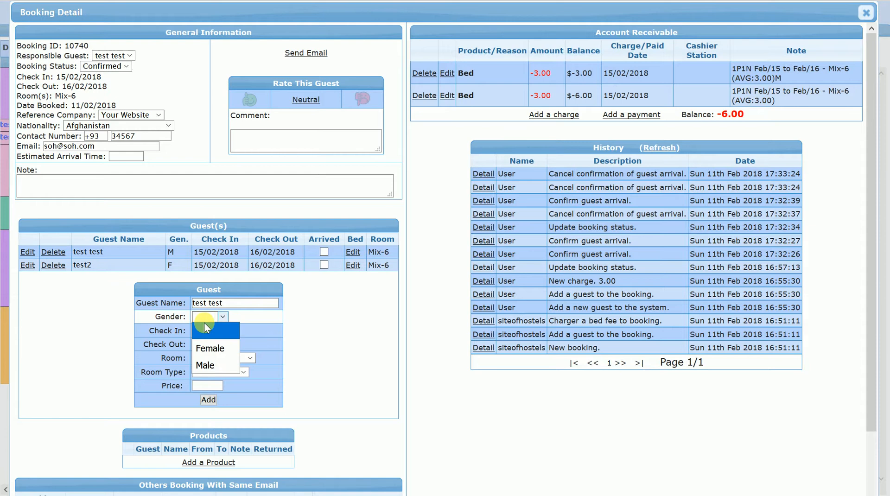
left_click(205, 366)
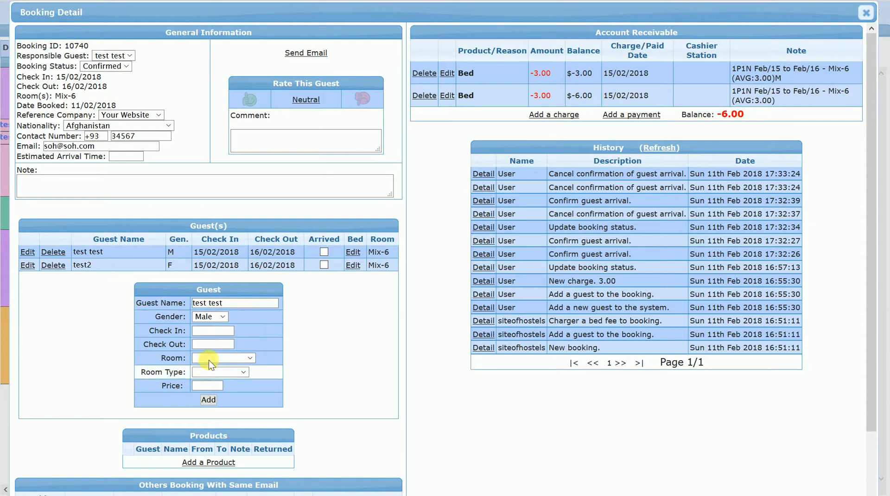
left_click(221, 332)
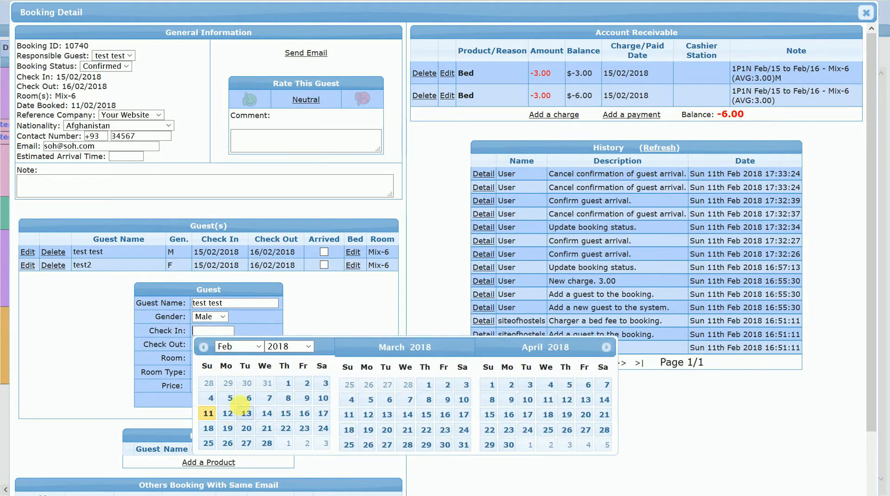
left_click(305, 413)
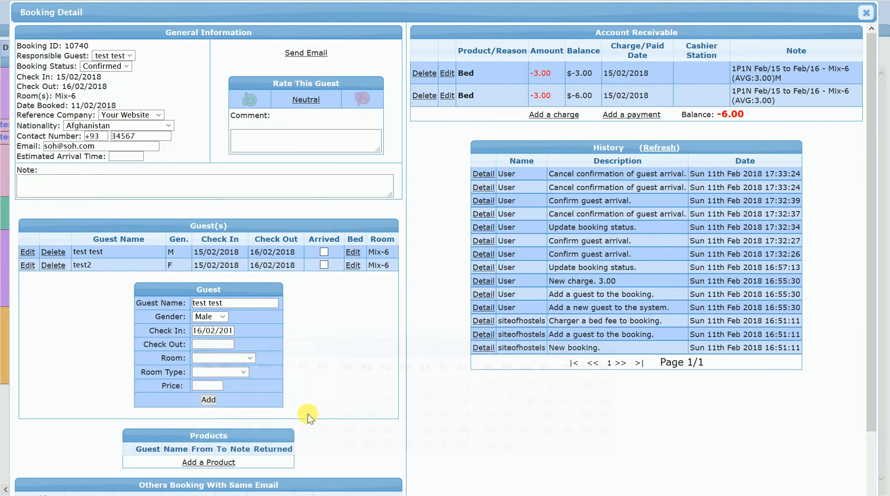
left_click(319, 423)
- Try to add the new guest to Mix-6 at a price of 40, and close the booking
left_click(239, 363)
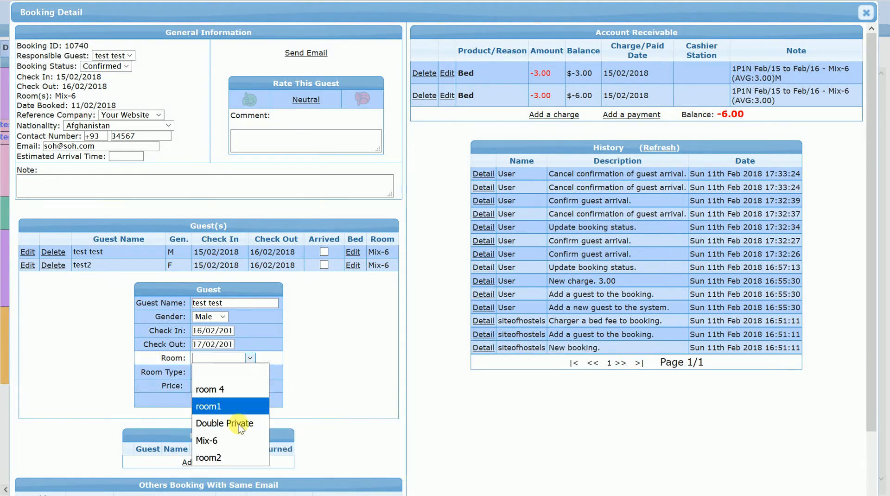
left_click(232, 438)
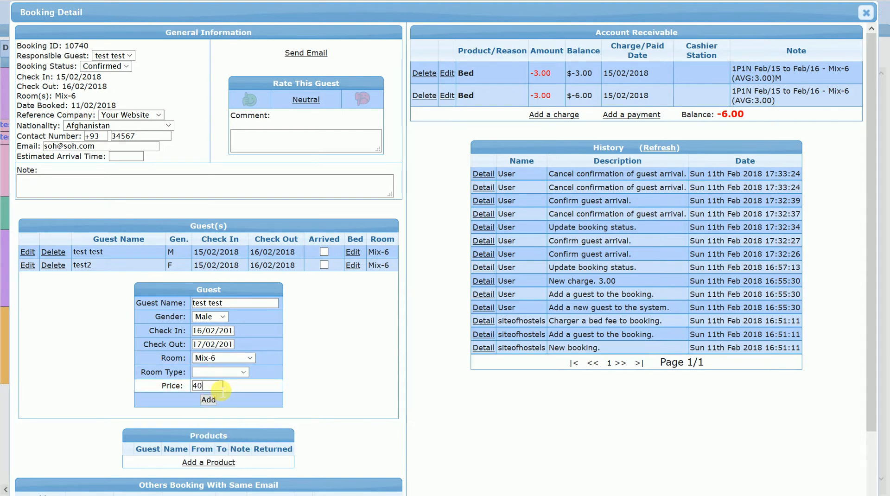
left_click(213, 398)
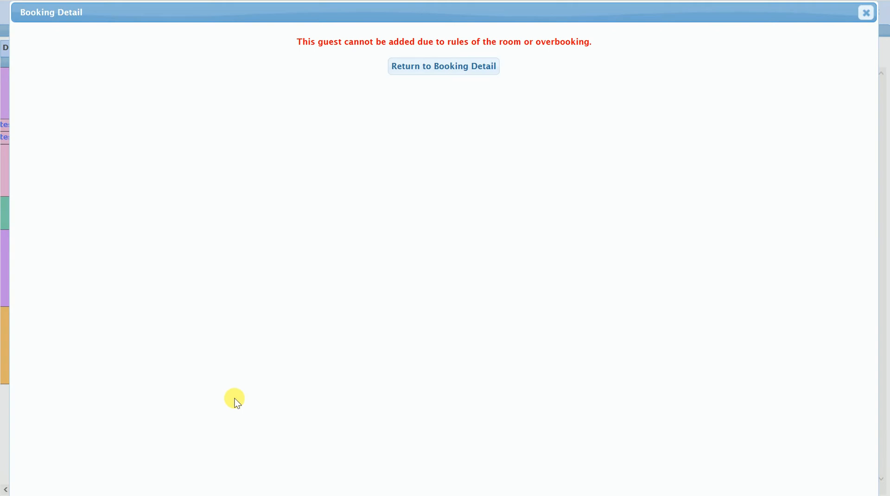
left_click(439, 70)
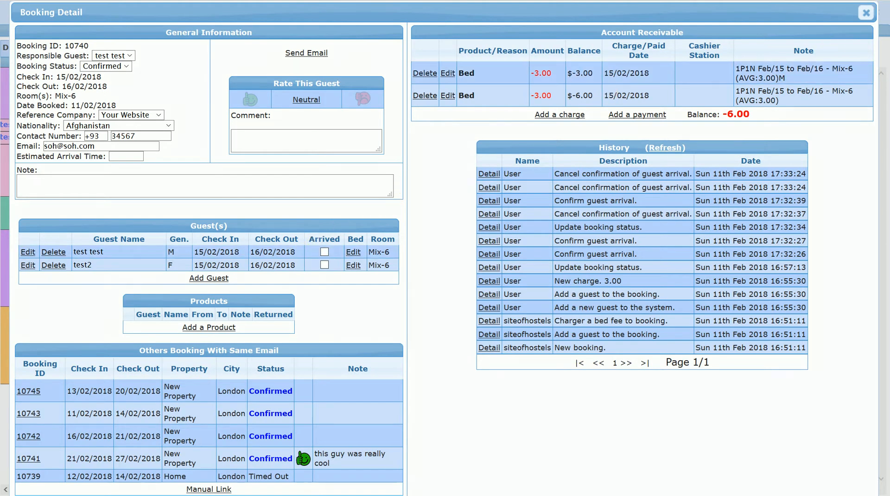
left_click(865, 13)
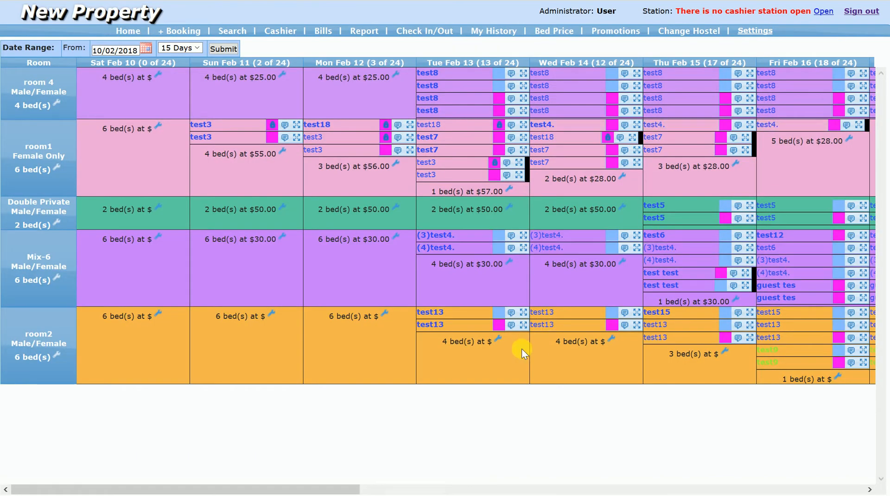
- Reopen the Feb 15 "test test" booking and enter a new guest: "test test", Male, check-in 16/02/2018, check-out 17/02/2018
left_click(675, 288)
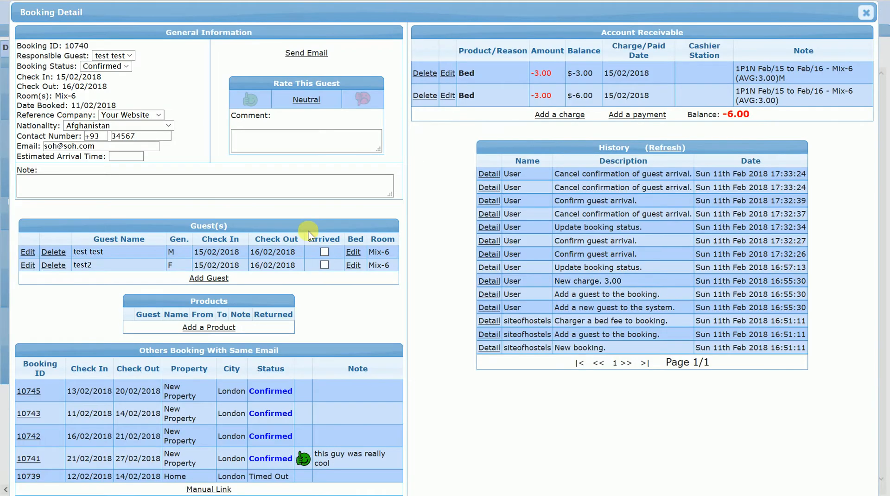
left_click(217, 278)
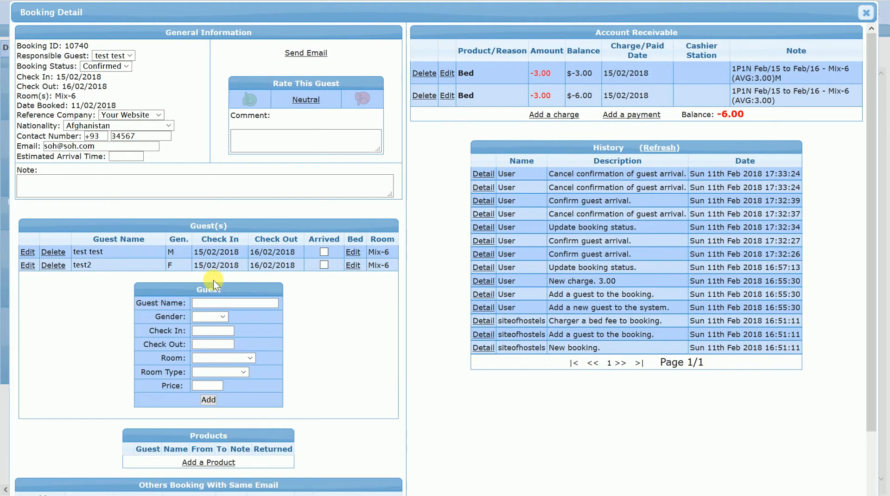
left_click(217, 303)
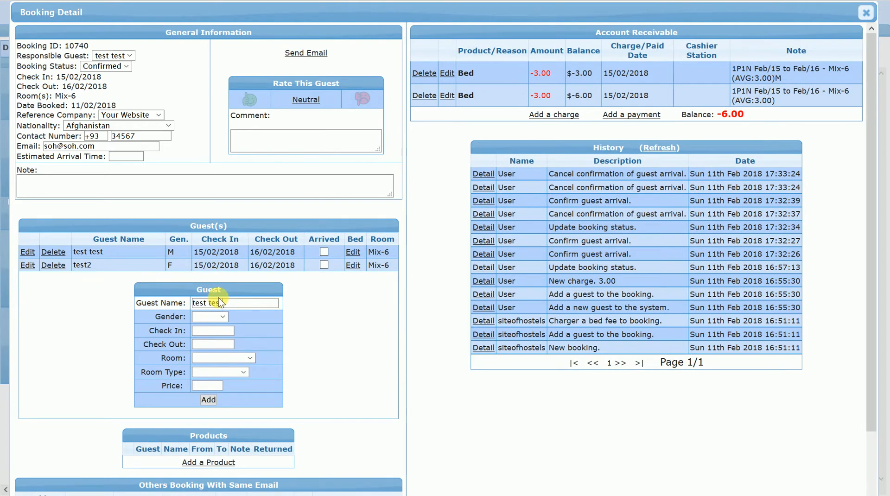
type("test test")
left_click(218, 317)
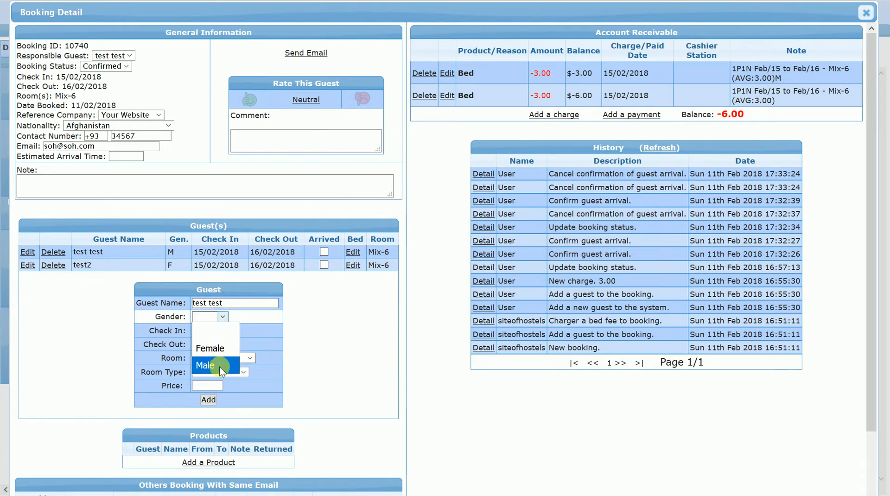
left_click(219, 366)
left_click(214, 330)
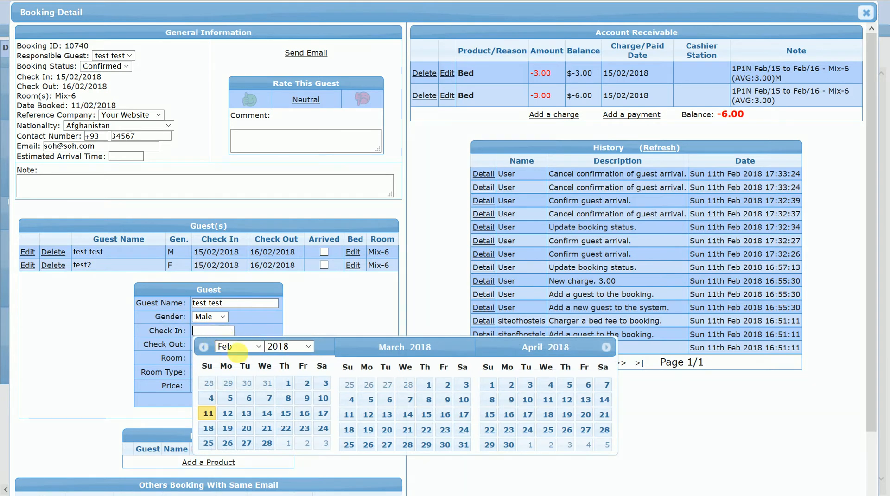
left_click(303, 413)
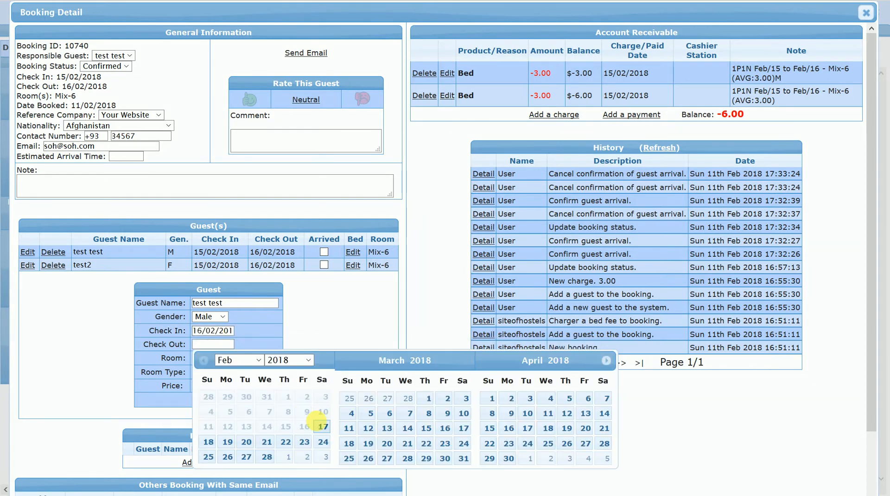
left_click(323, 426)
- Try to add the guest to Mix-6 at a price of 35, and close the booking
left_click(223, 357)
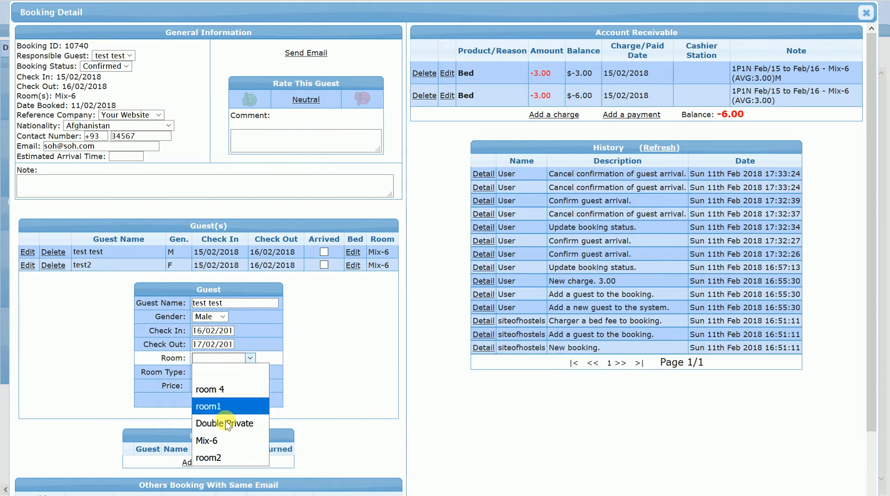
left_click(209, 440)
left_click(211, 386)
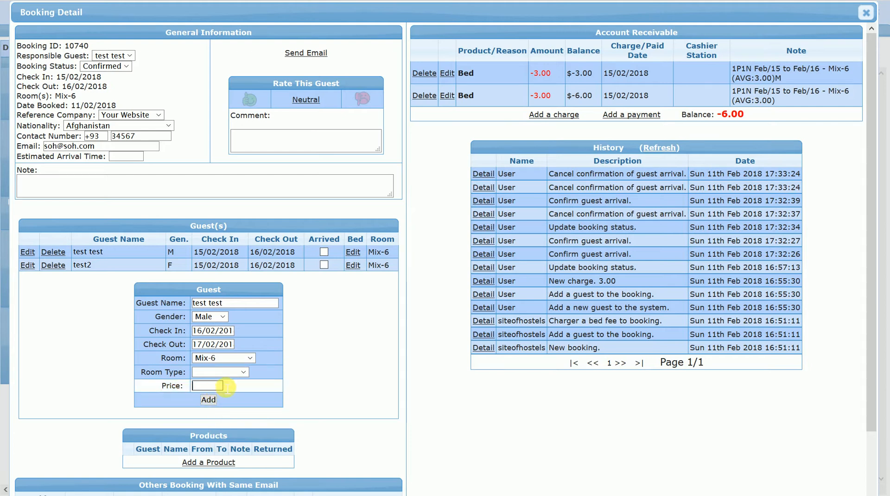
type("20")
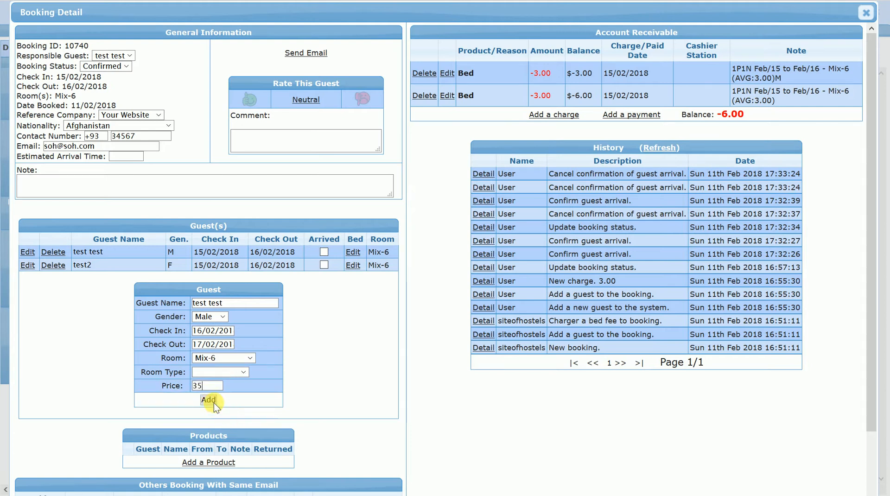
left_click(210, 399)
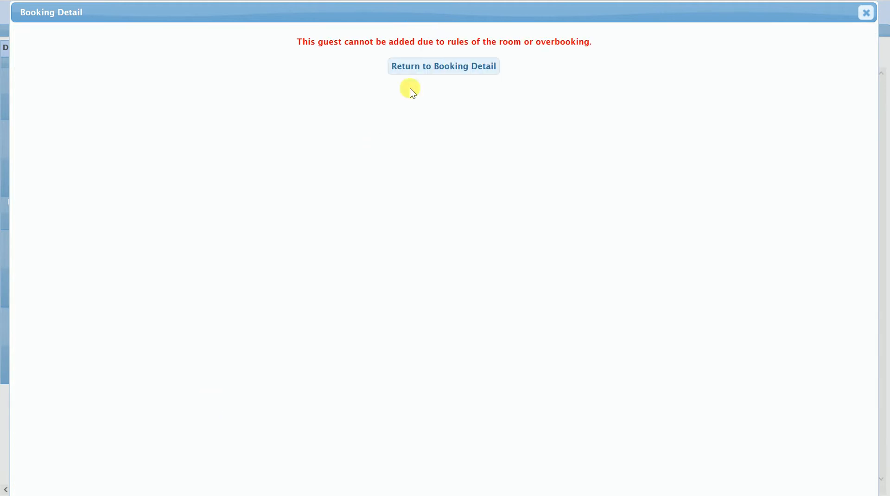
left_click(419, 68)
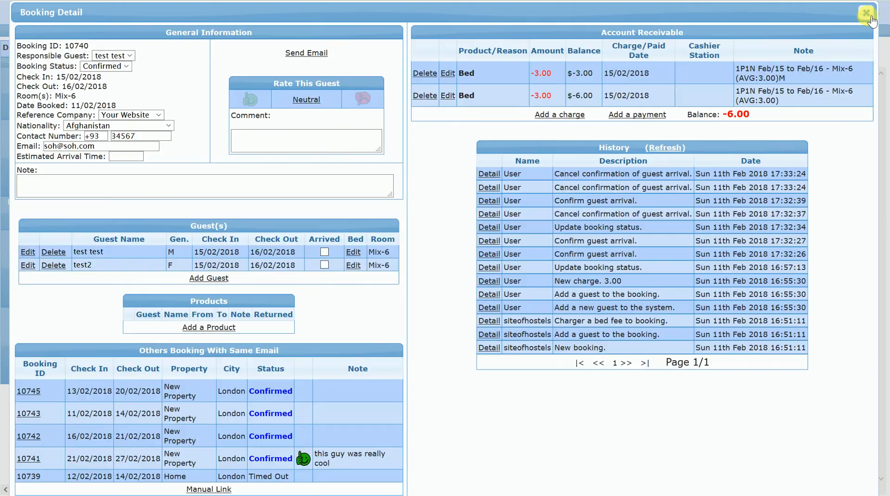
left_click(866, 13)
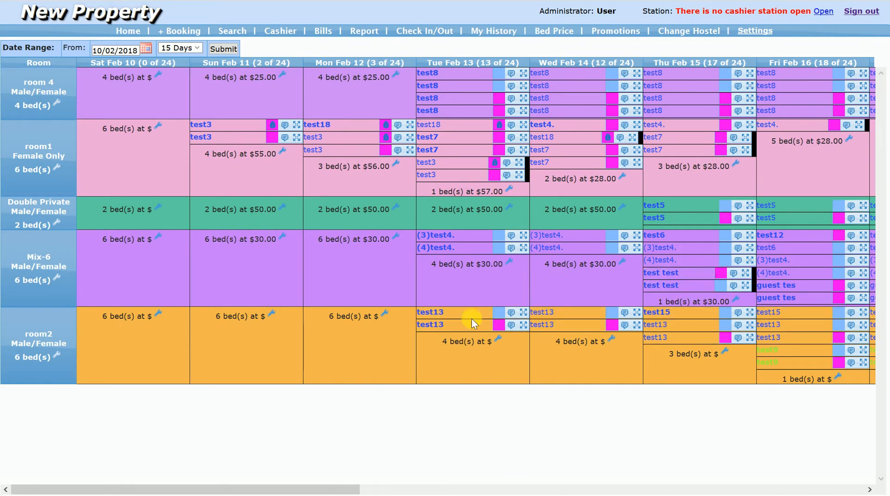
- In the "test test" booking from Feb 15, enter another guest named "test test", Male, staying 16/02/2018 to 17/02/2018
left_click(660, 287)
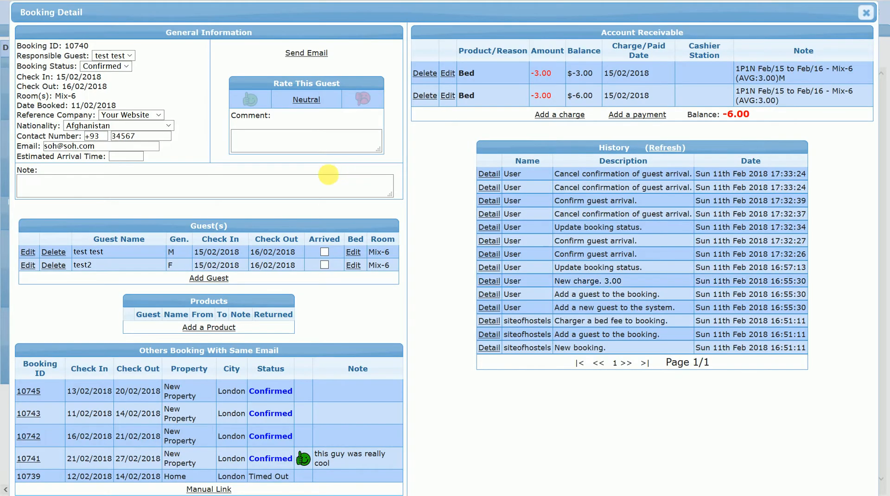
left_click(213, 280)
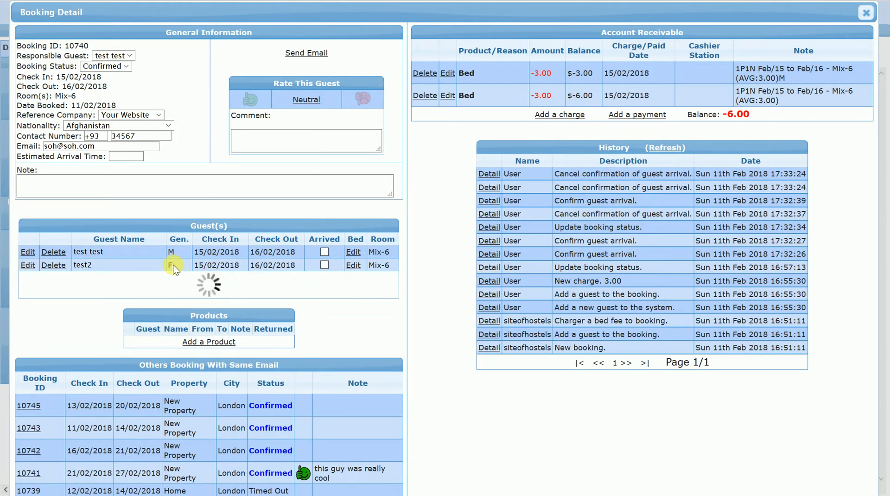
type("test test")
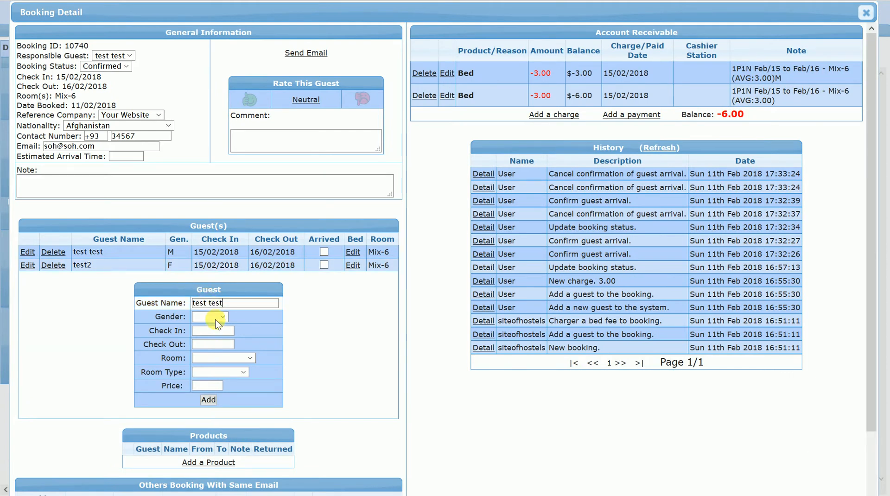
left_click(215, 317)
left_click(207, 365)
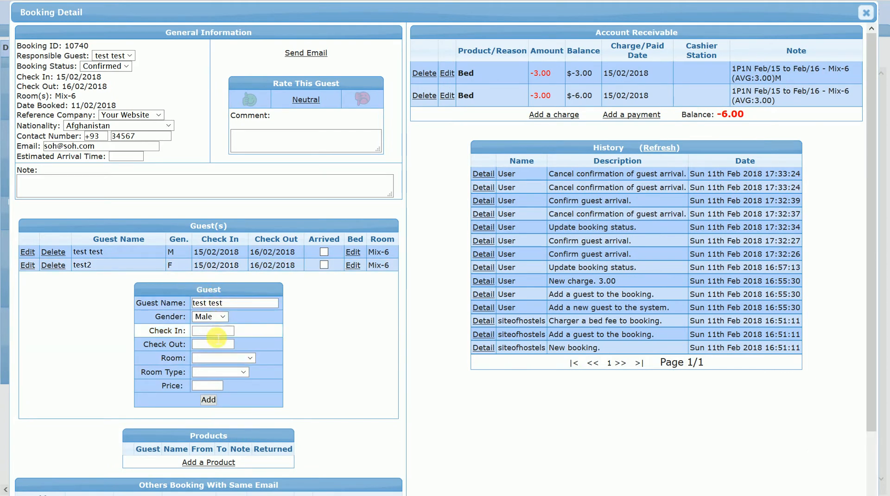
left_click(213, 330)
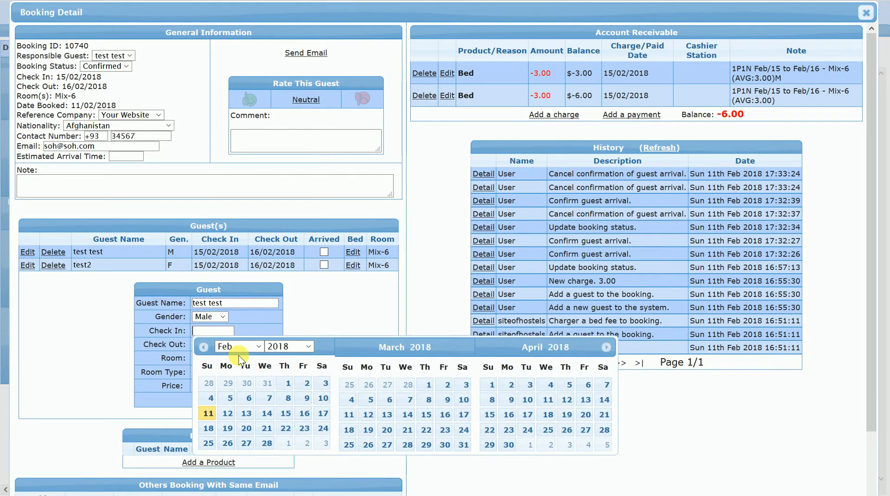
left_click(305, 413)
left_click(322, 427)
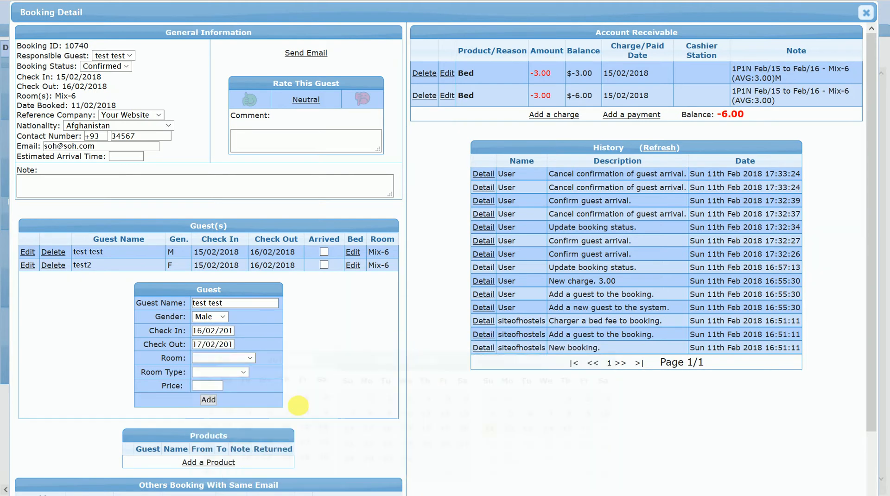
- Assign the new guest to room2 at a price of 35 and add the guest to the booking
left_click(232, 358)
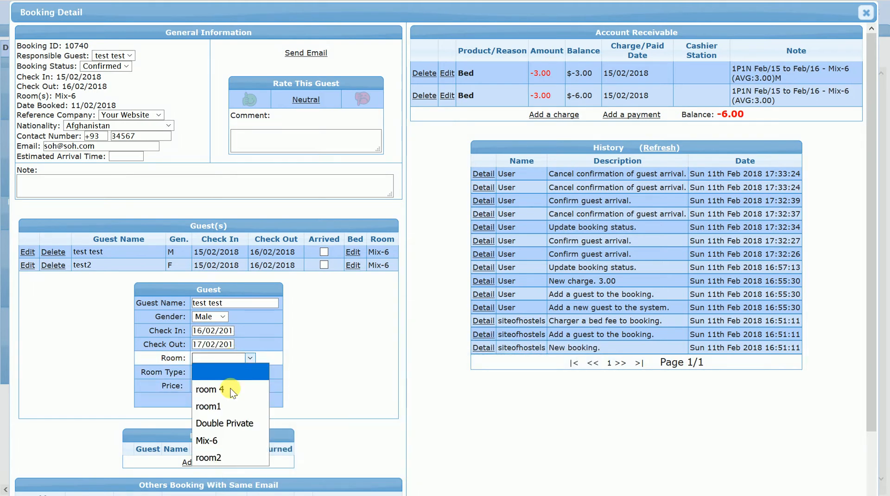
left_click(216, 457)
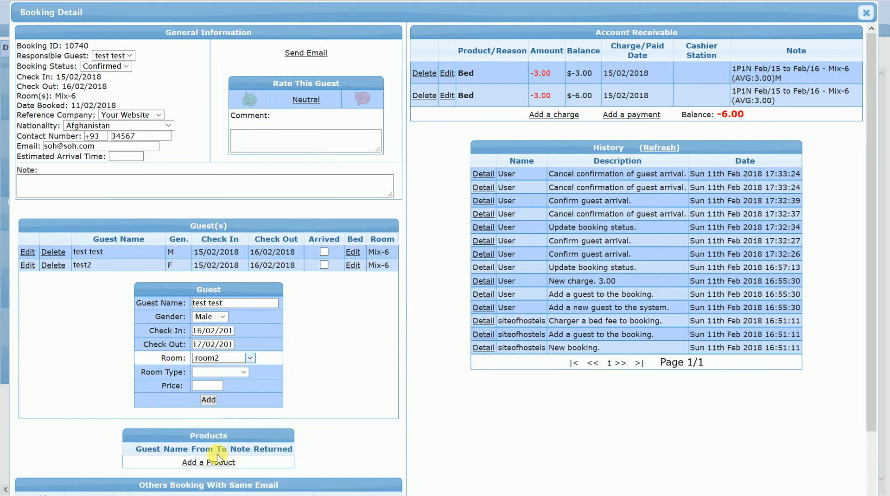
left_click(209, 399)
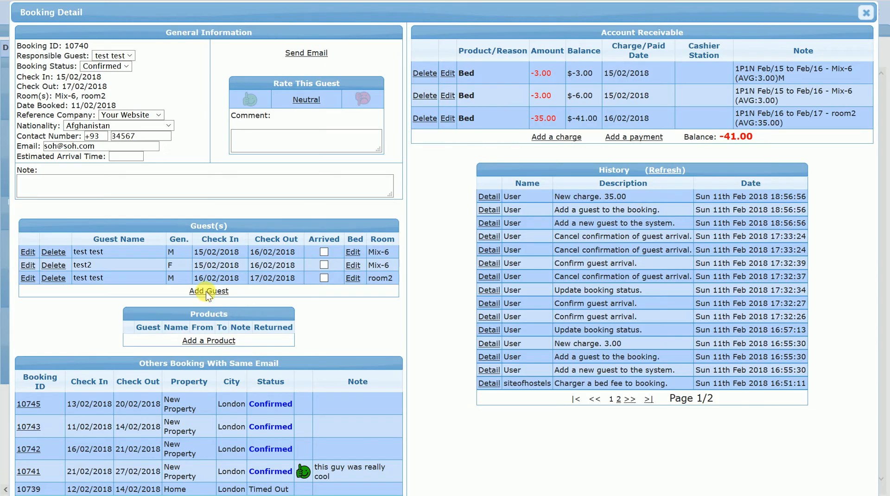
- In the Feb 15 "test test" booking, enter another guest: "test2", Female, check-in 16/02/2018, check-out 17/02/2018
left_click(205, 291)
left_click_drag(124, 266, 54, 265)
key("ctrl+c")
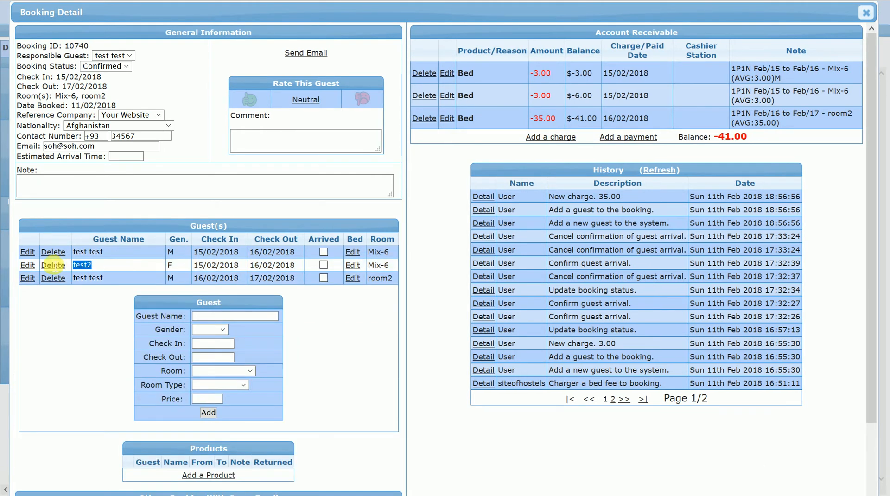
left_click(203, 319)
key("ctrl+v")
left_click(207, 329)
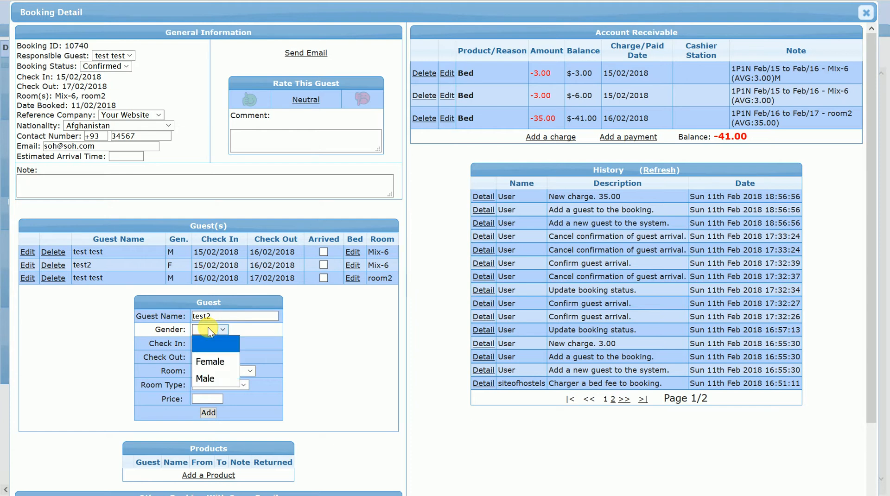
left_click(210, 361)
left_click(213, 344)
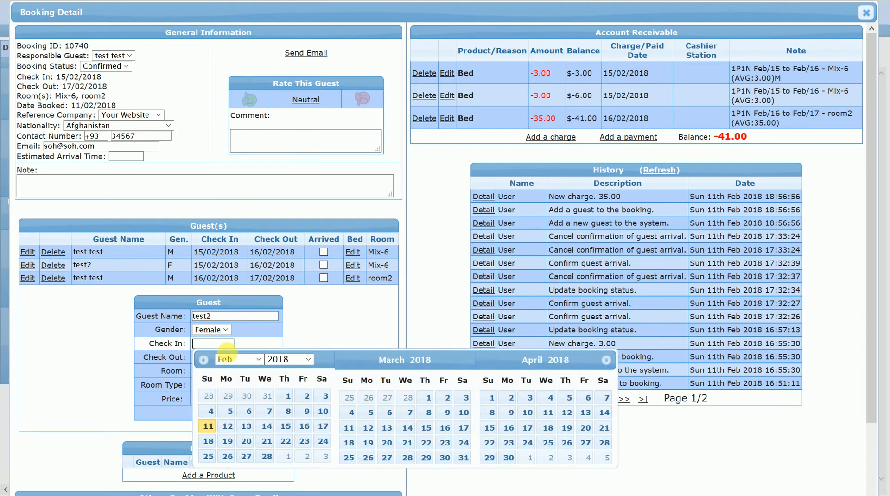
left_click(311, 429)
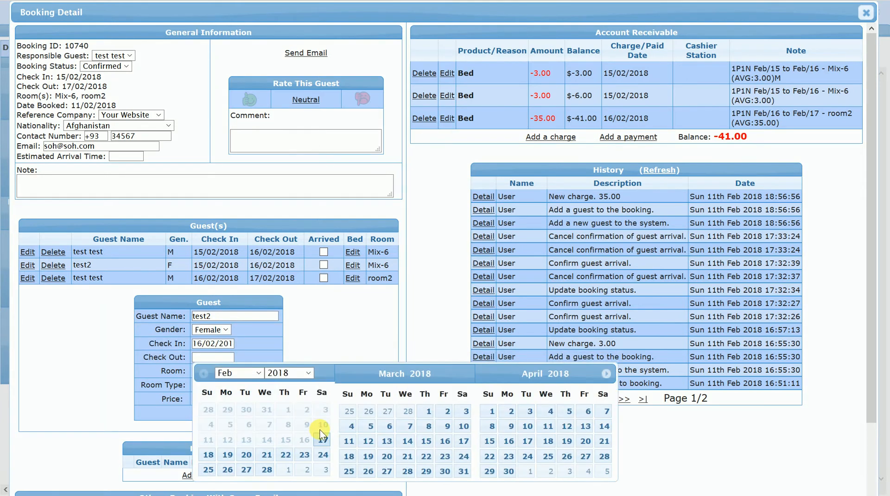
left_click(323, 440)
- Assign the new guest "test2" to room1 at a price of 35 and add the guest to the booking
left_click(232, 370)
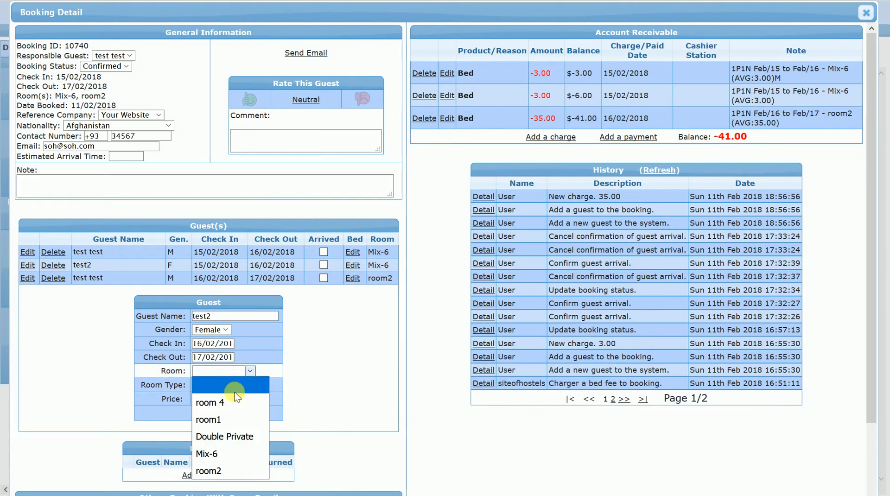
left_click(227, 418)
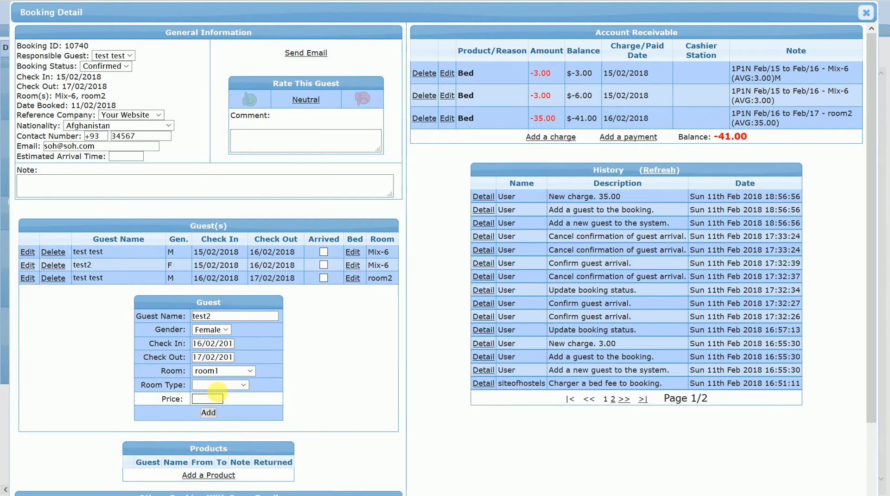
left_click(221, 403)
type("35")
left_click(213, 413)
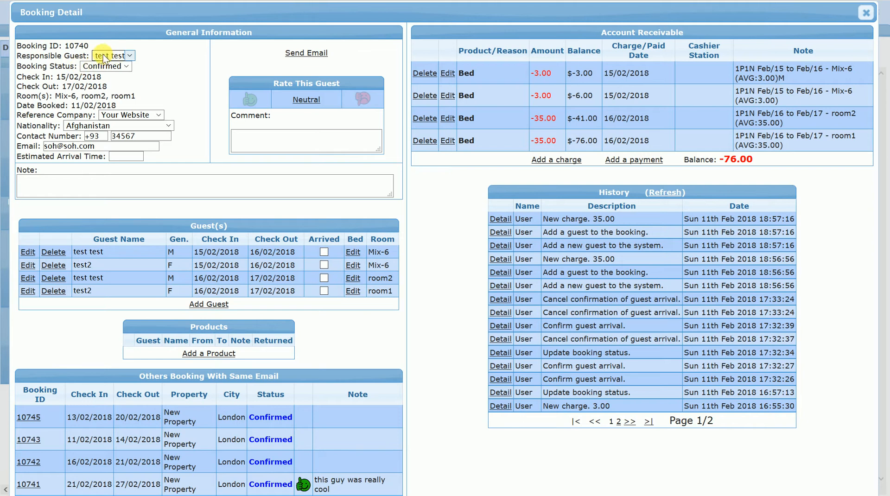
- Keep the first "test test" as responsible guest, rename that guest "test test test", and refresh the booking history
left_click(125, 54)
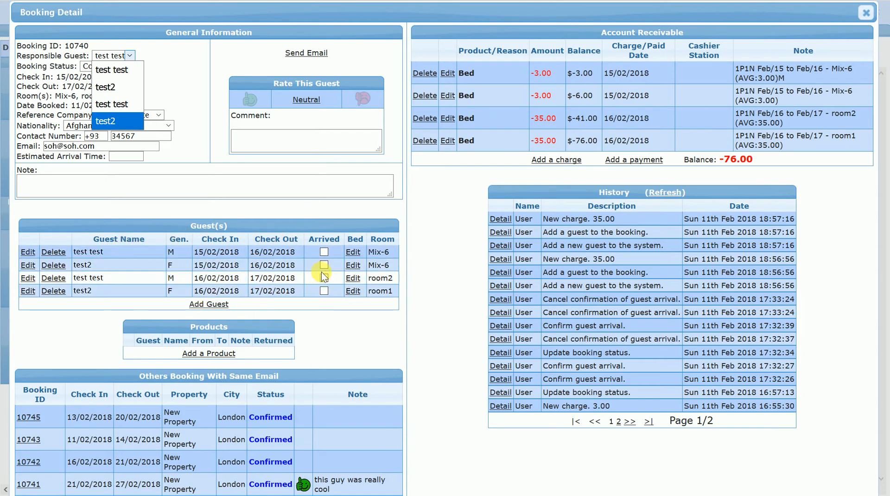
left_click(129, 69)
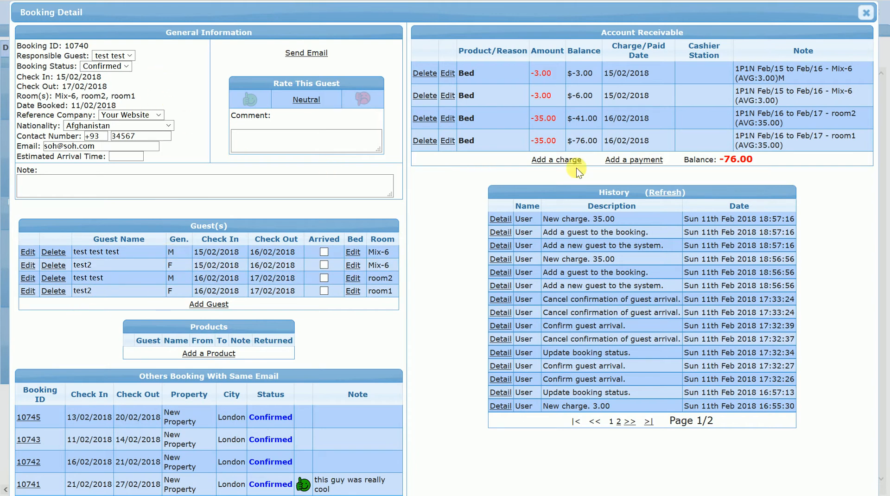
left_click(677, 192)
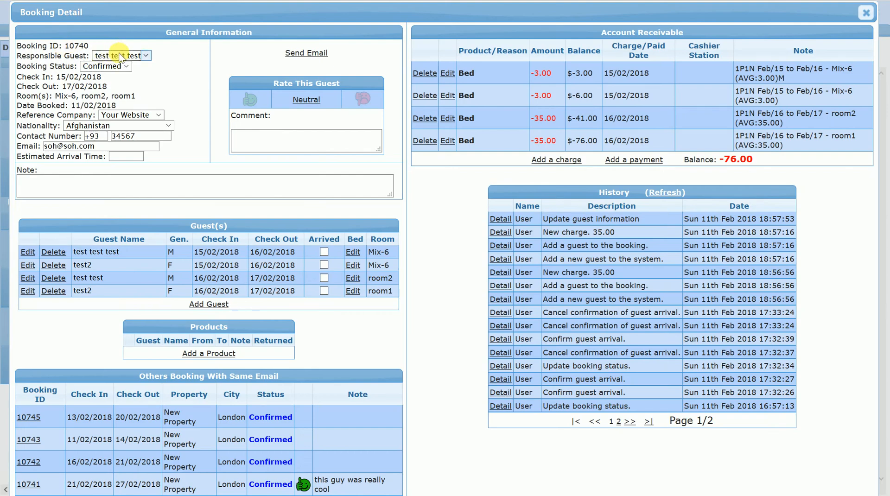
- Check the choices for the responsible guest, keep "test test test", and close the booking
left_click(120, 56)
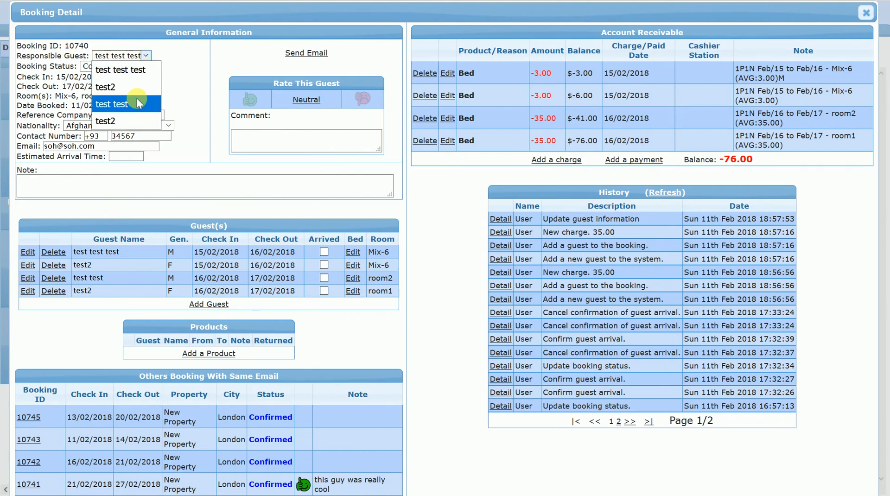
left_click(173, 67)
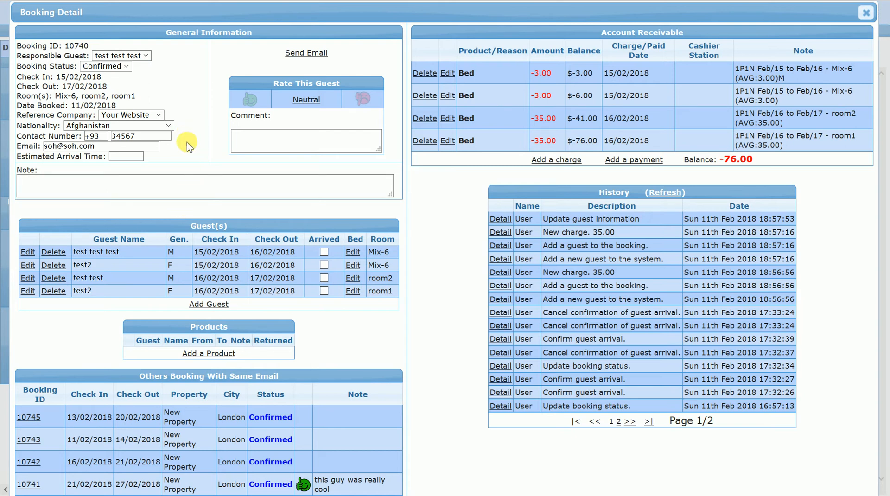
left_click(874, 14)
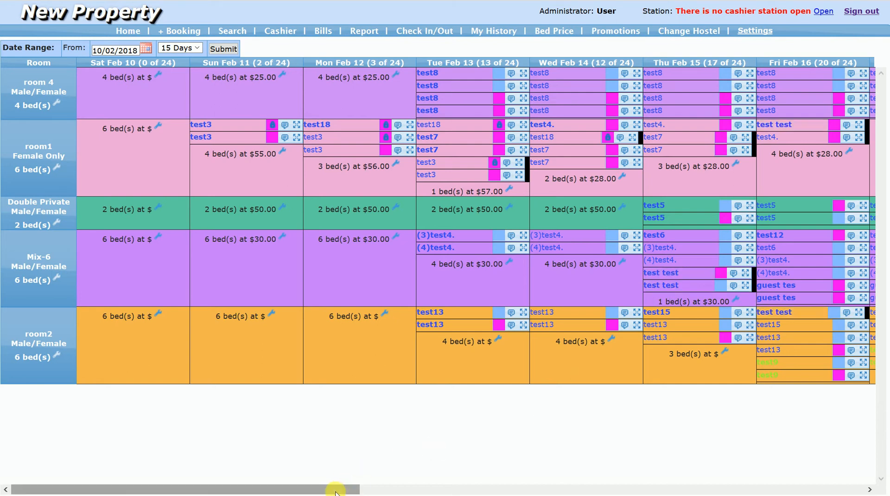
- Look over the Feb 16 guests in the booking calendar and search the check-in/check-out list for 12/02/2018
left_click_drag(343, 490, 529, 488)
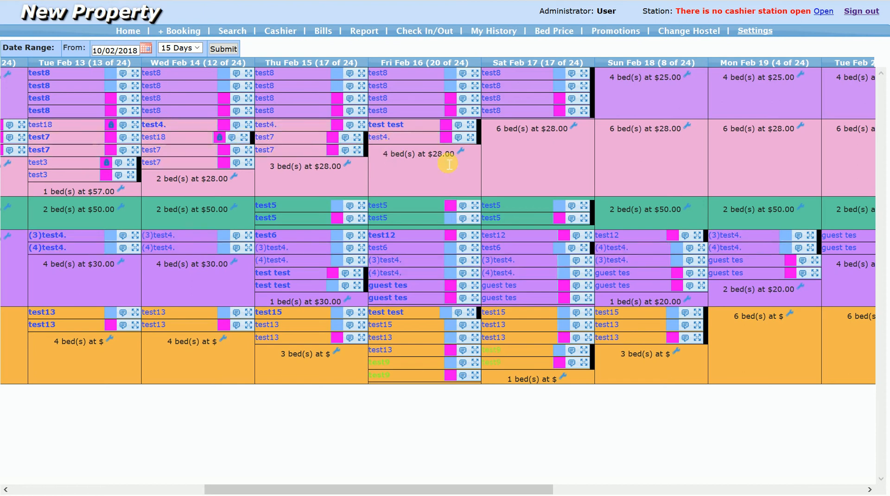
left_click(439, 32)
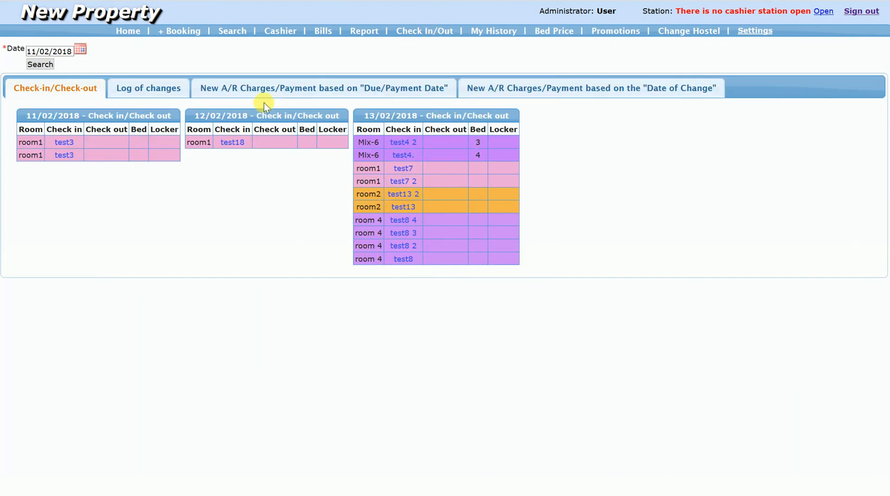
left_click(80, 50)
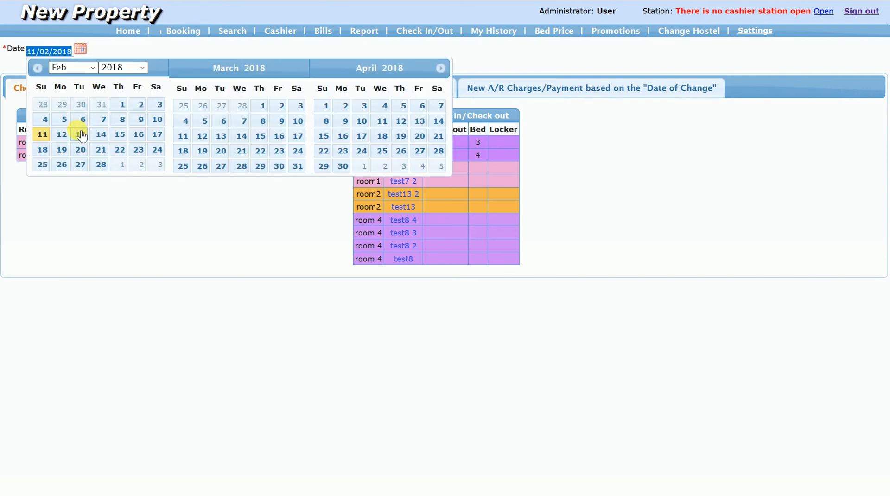
left_click(65, 134)
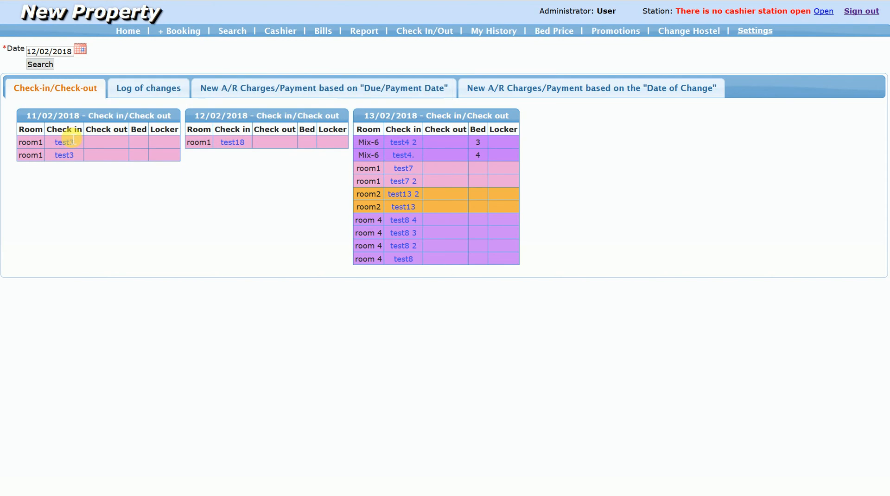
left_click(38, 65)
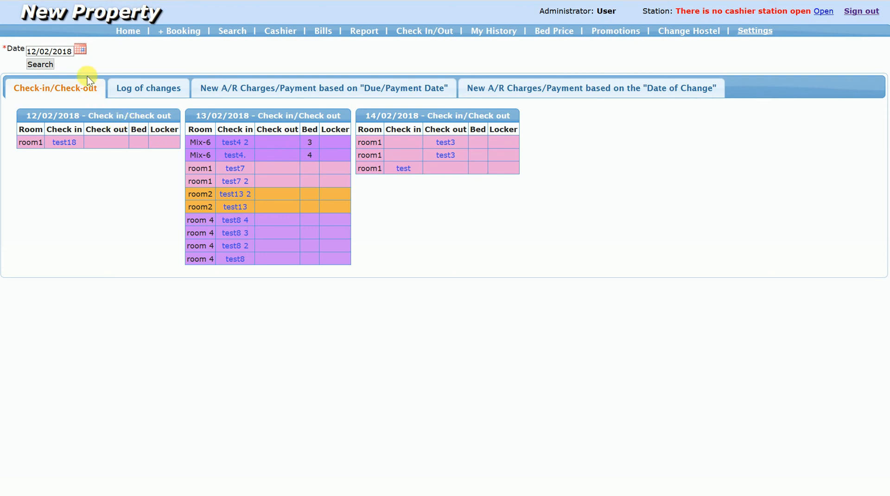
- Search the check-in/check-out list for the date 14/02/2018
left_click(79, 49)
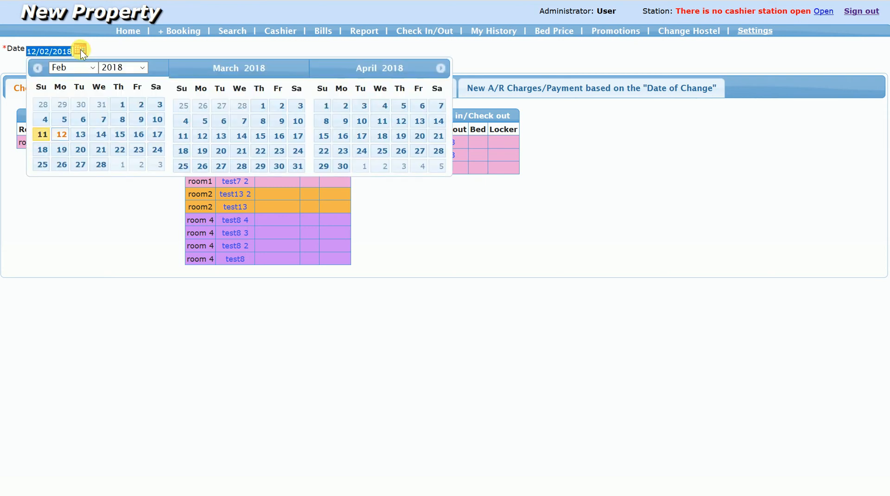
left_click(100, 134)
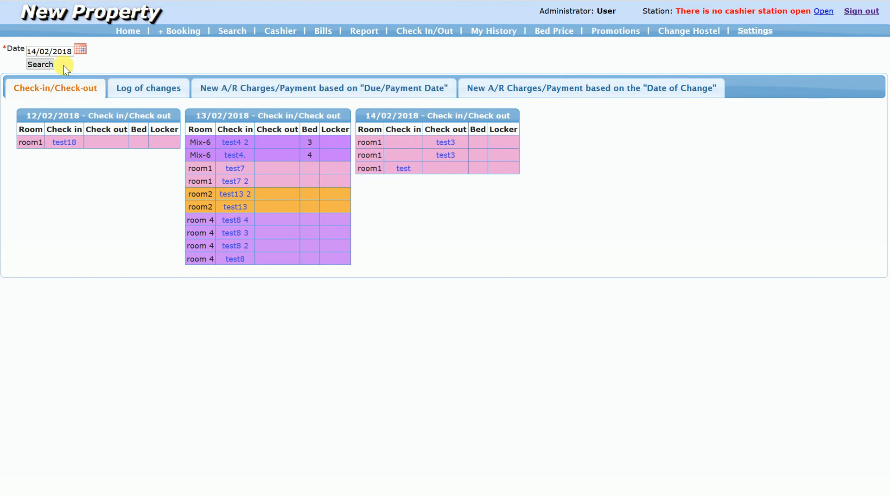
left_click(48, 65)
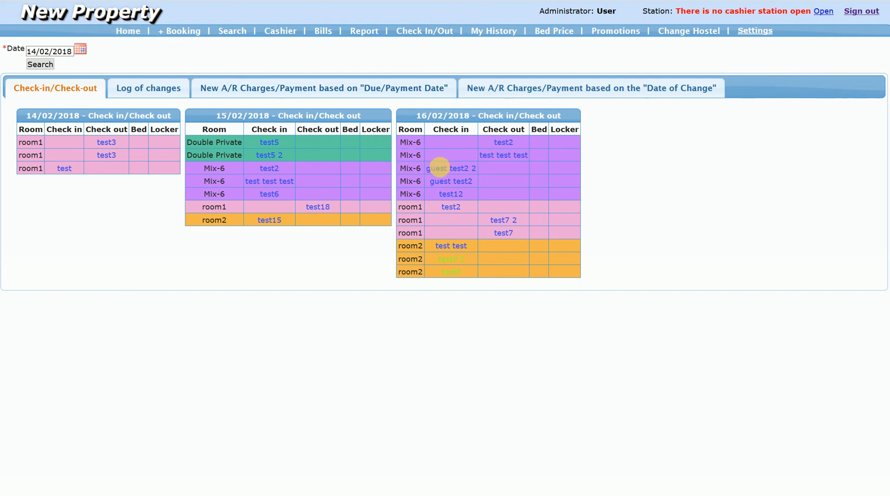
- Open the booking of "guest test2 2" checking in on 16/02/2018, mark both guests as arrived, and clear both arrival marks
left_click(444, 171)
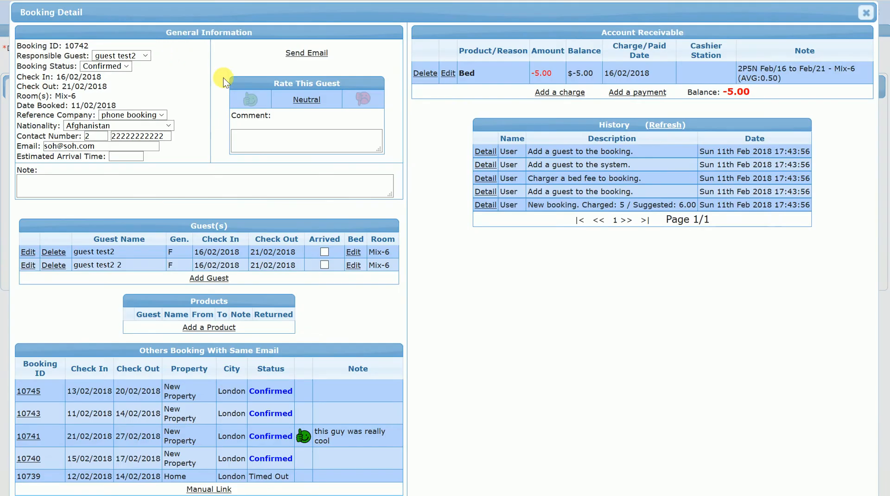
left_click(325, 251)
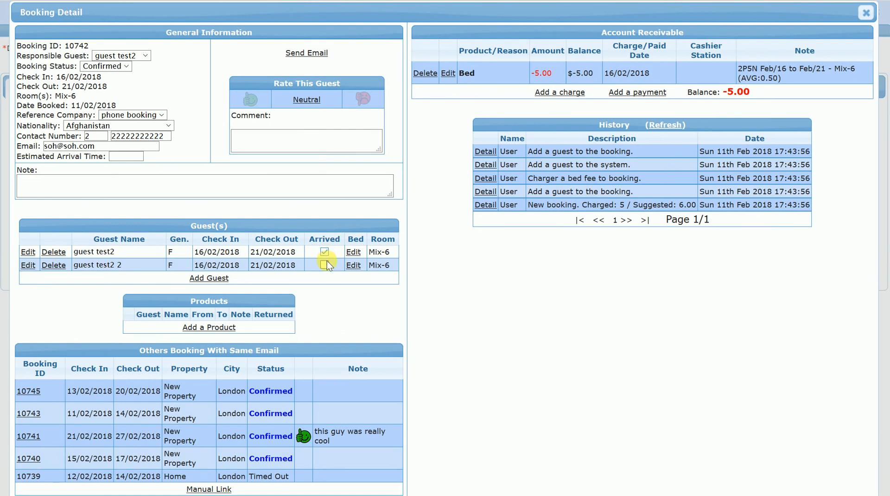
left_click(325, 263)
left_click(325, 252)
left_click(324, 264)
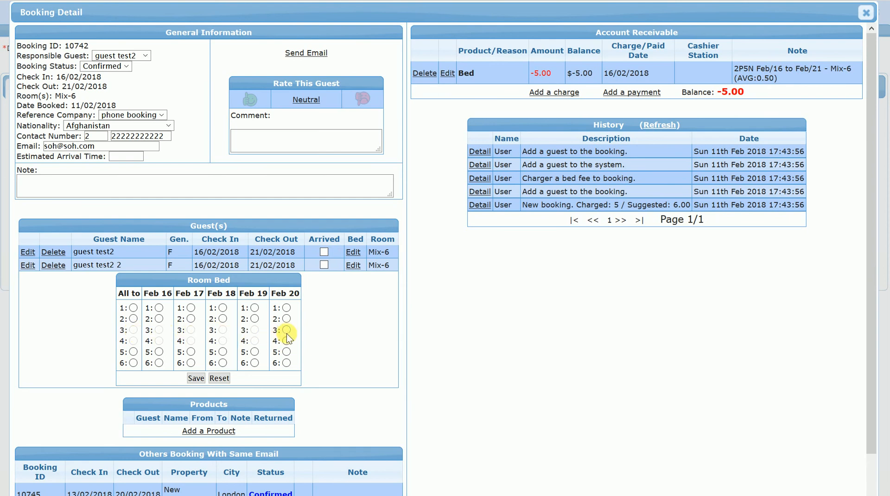
- Assign bed 5 to "guest test2" and bed 6 to "guest test2 2" for all nights, and rerun the 14/02/2018 check-in/check-out search
left_click(132, 352)
left_click(200, 380)
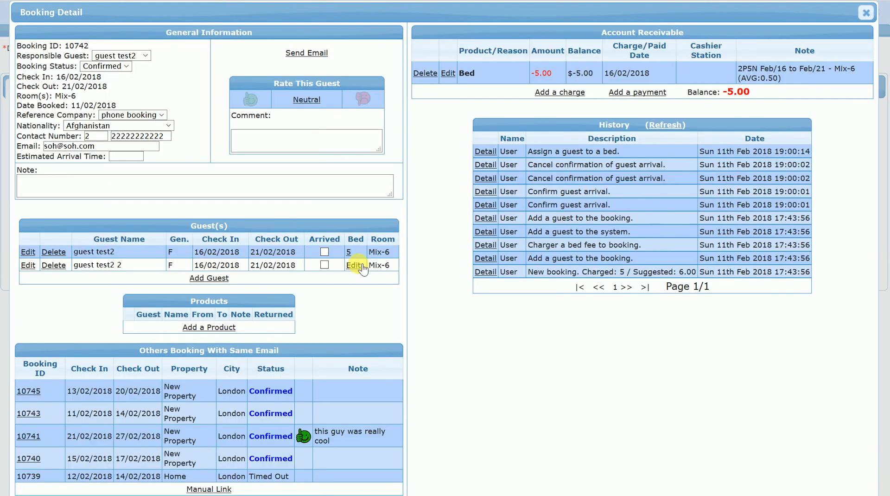
left_click(355, 265)
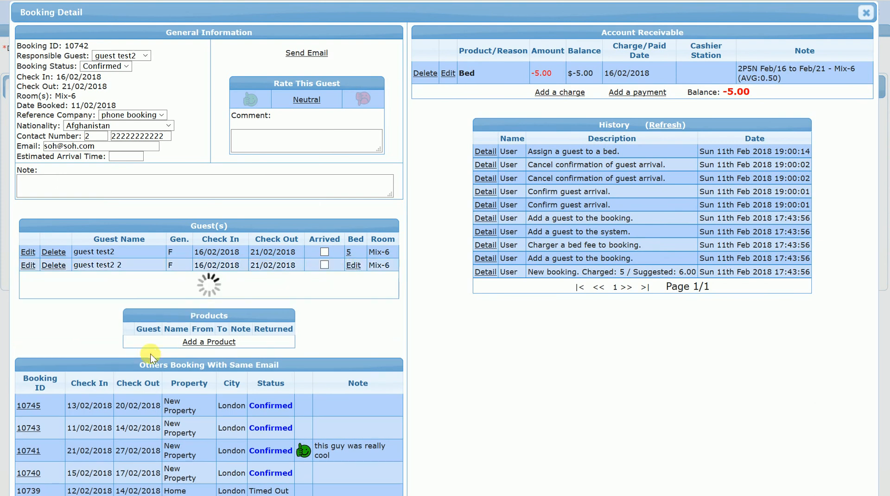
left_click(133, 362)
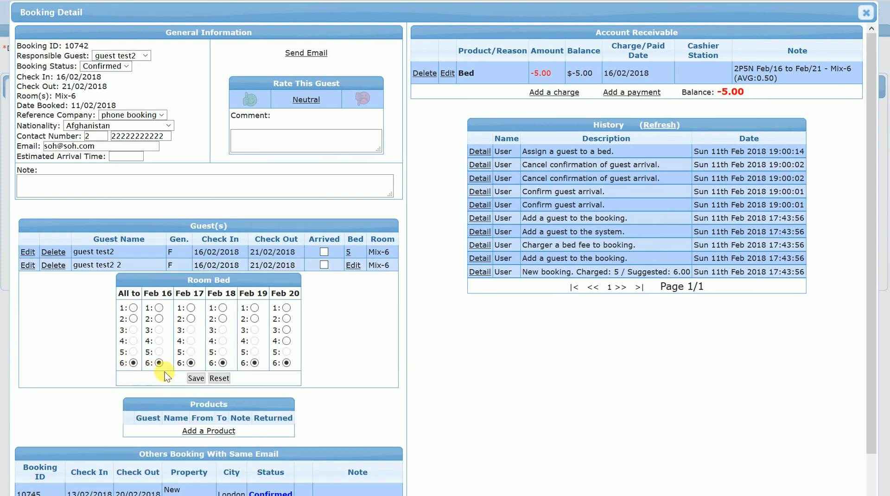
left_click(195, 378)
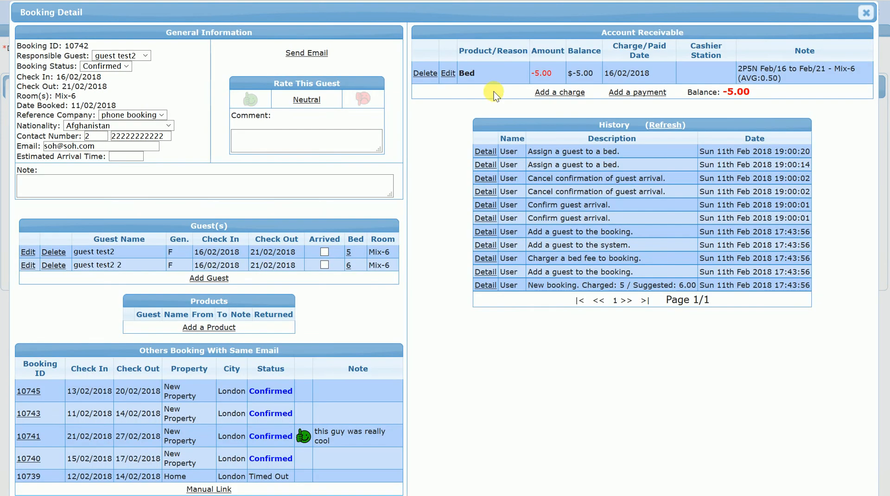
left_click(865, 12)
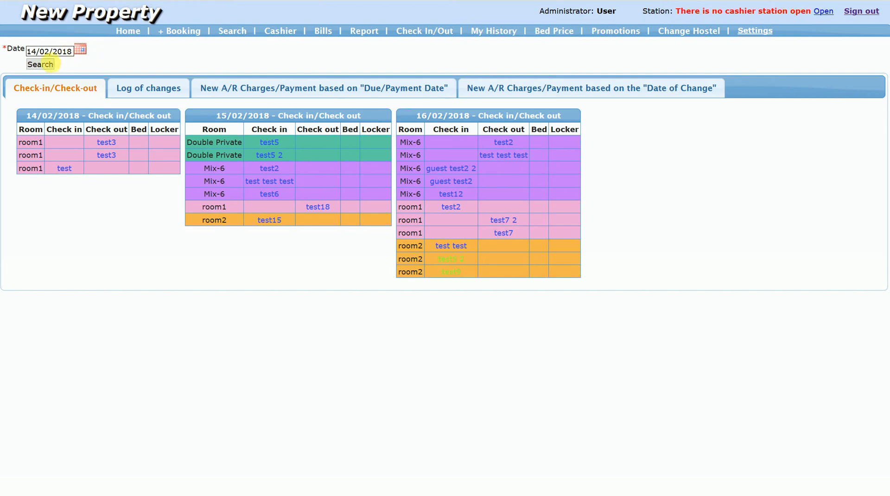
left_click(46, 64)
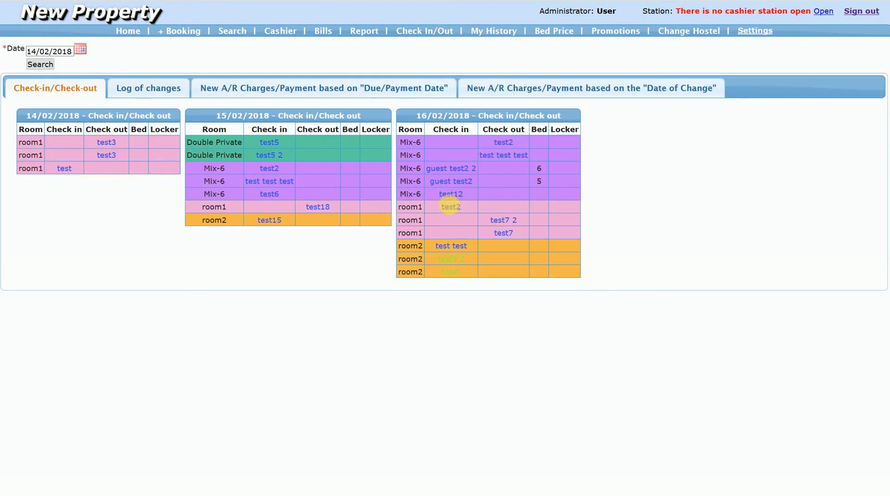